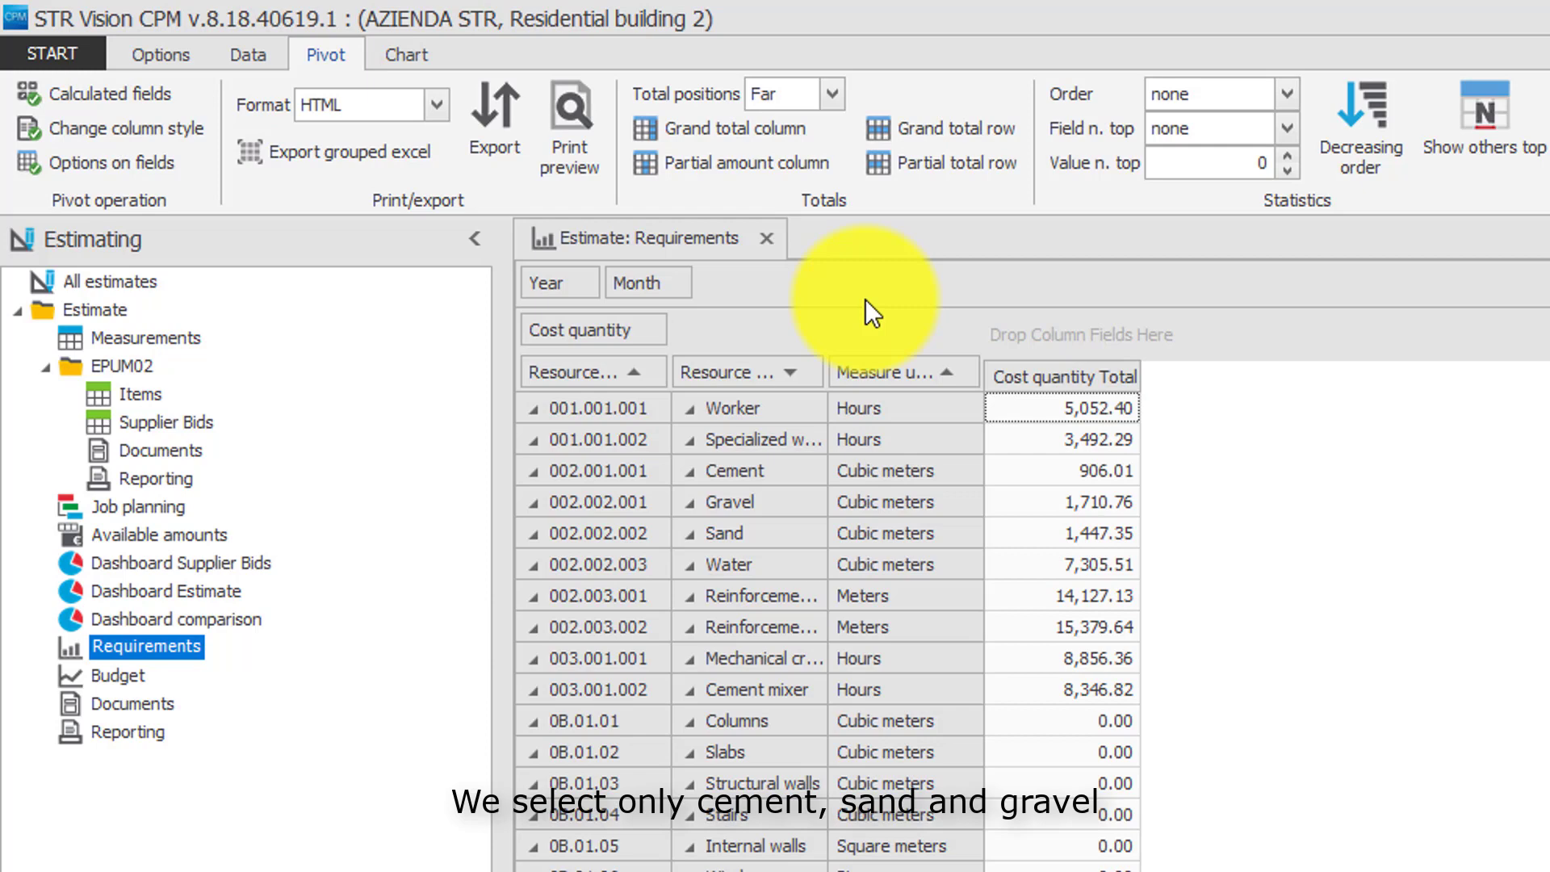
Filter the resource description field of the Requirements pivot to show only Sand, Gravel and Cement.
left_click(812, 369)
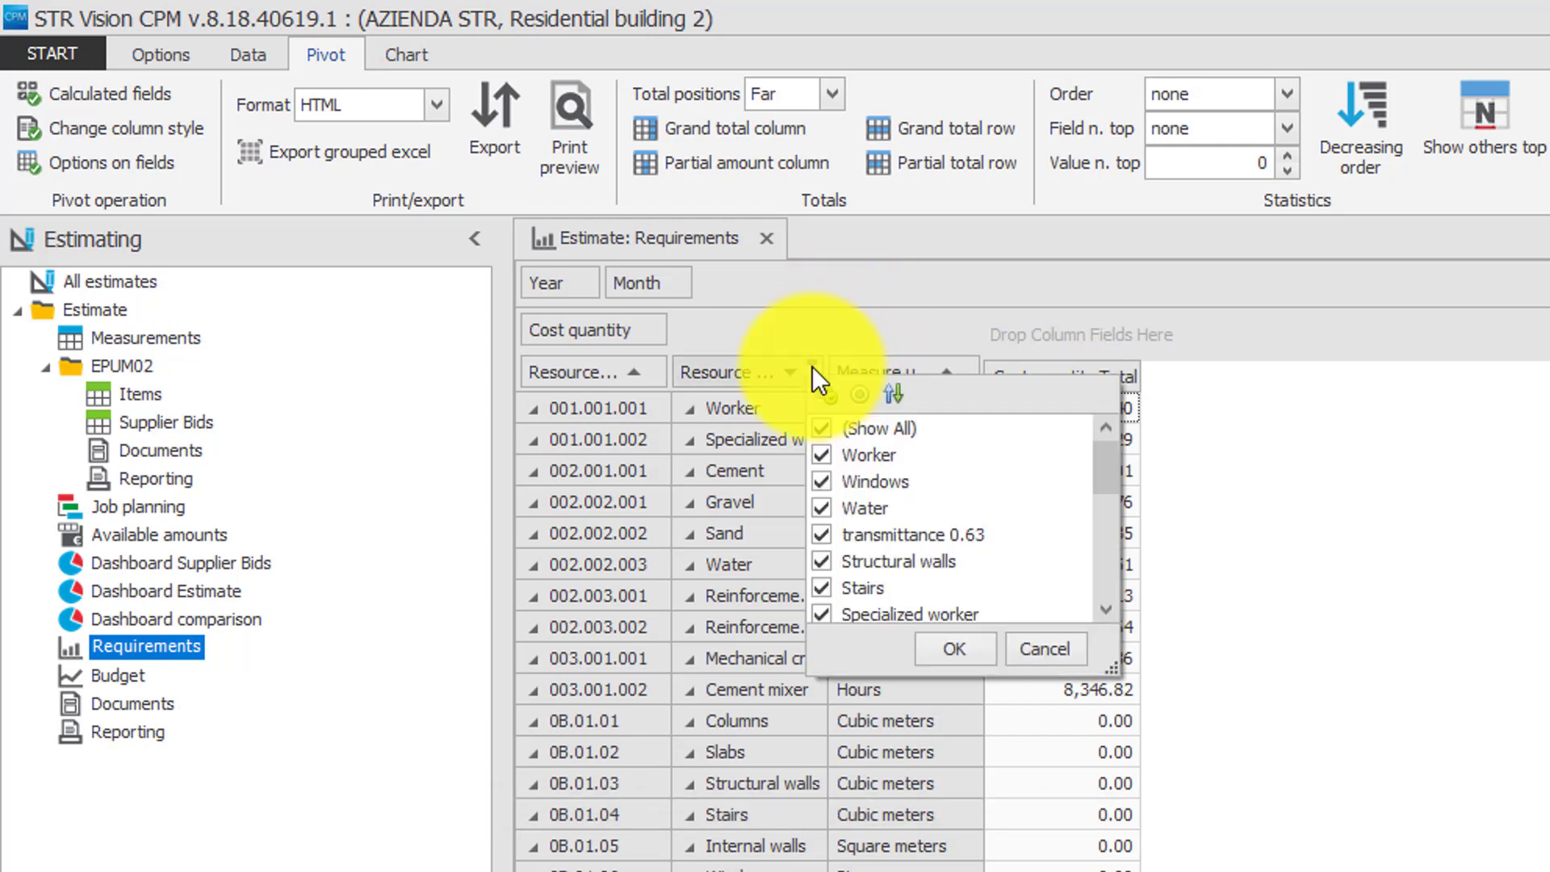
left_click(821, 428)
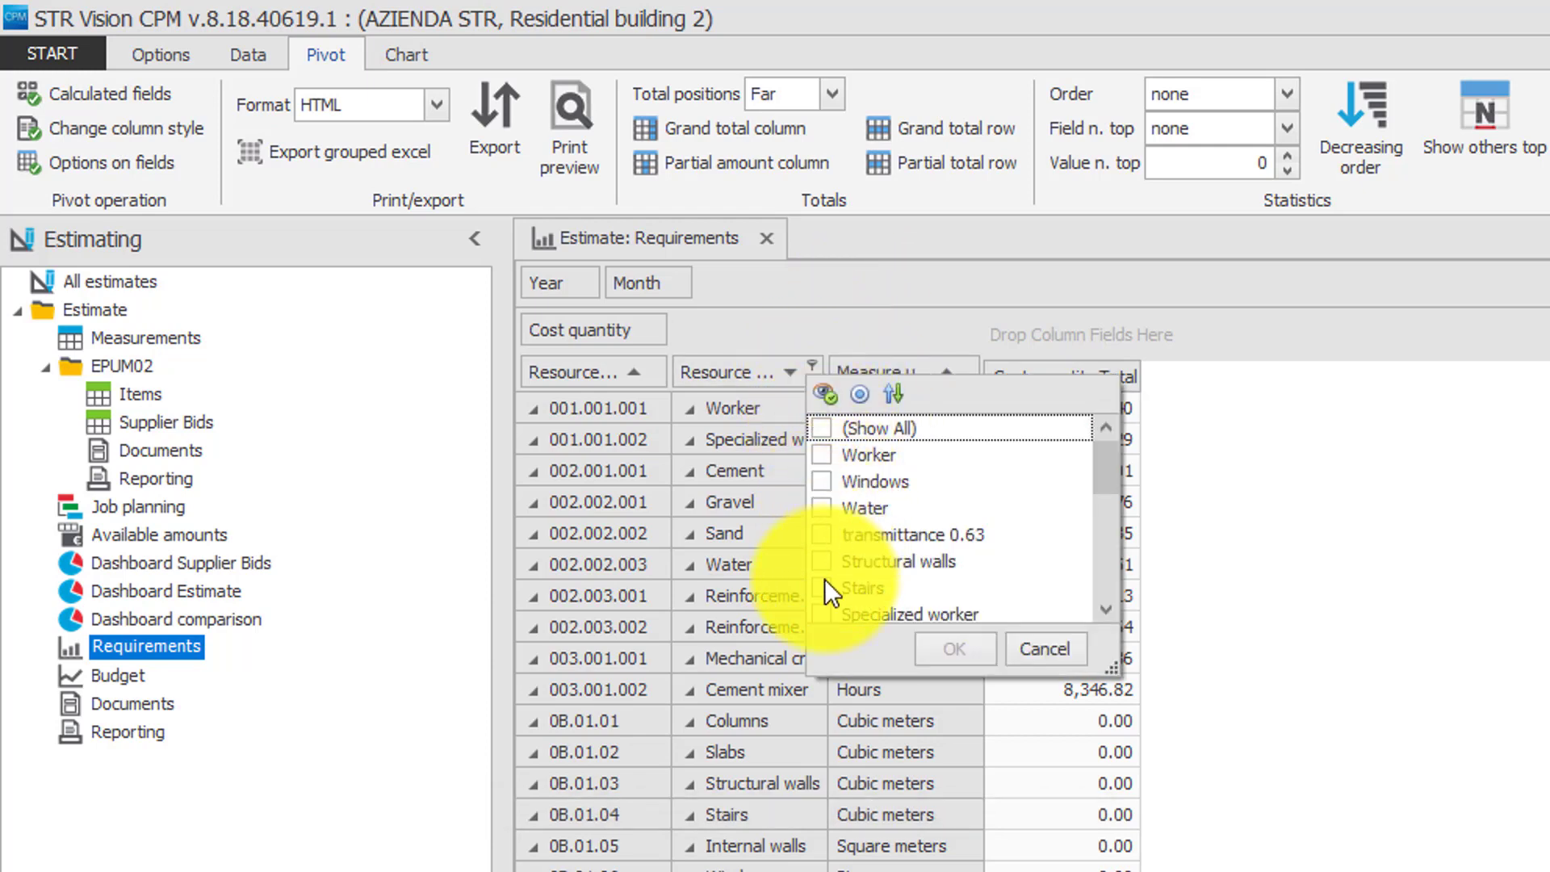
scroll(1104, 487, "down", 3)
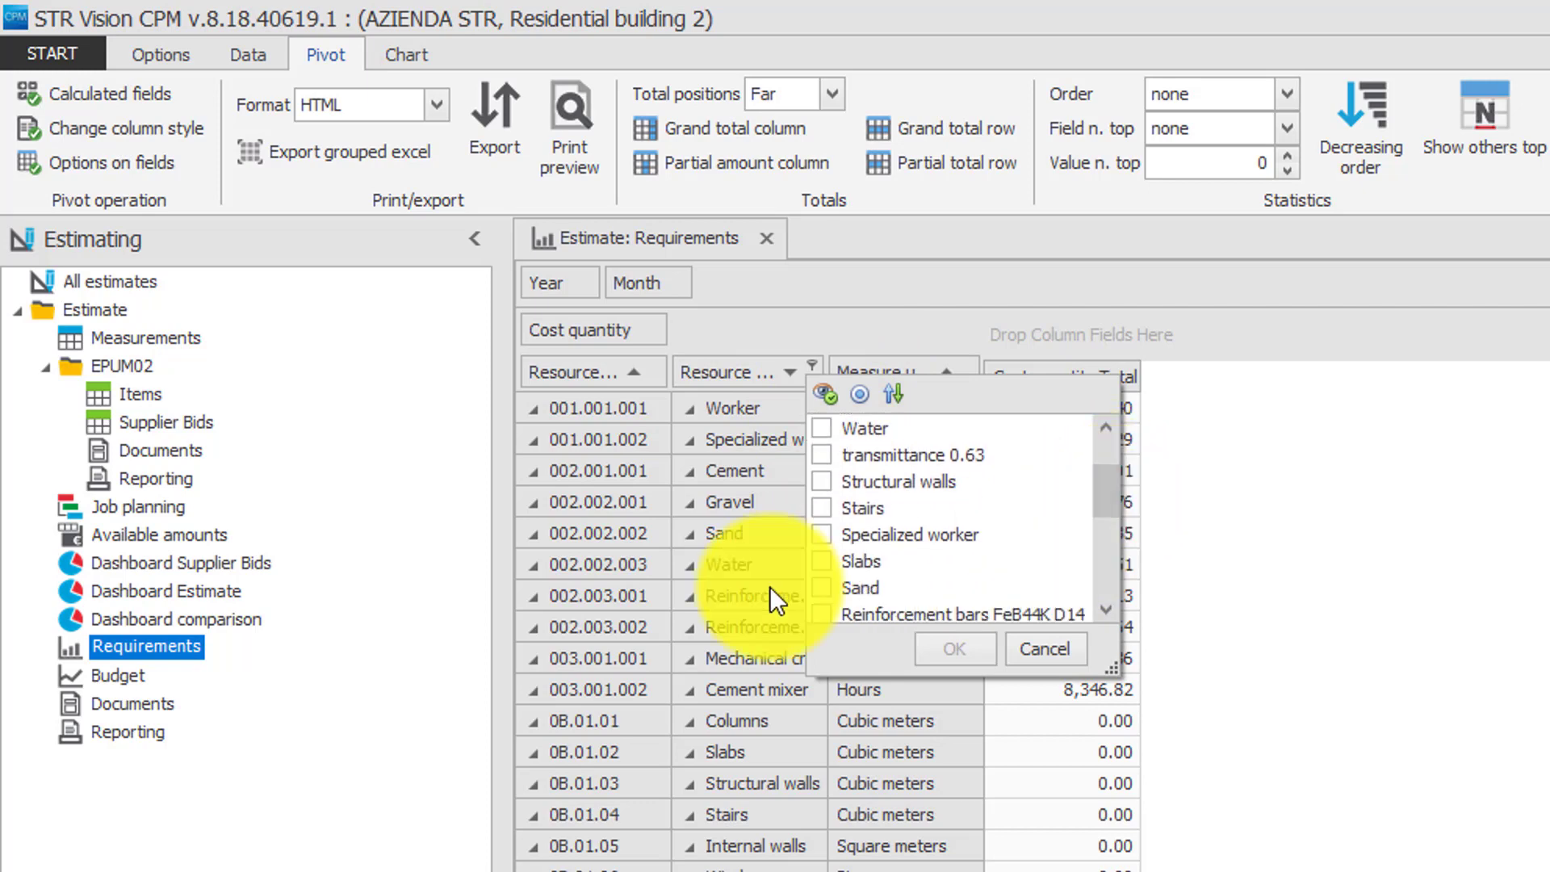
left_click(822, 588)
left_click_drag(1111, 491, 1096, 534)
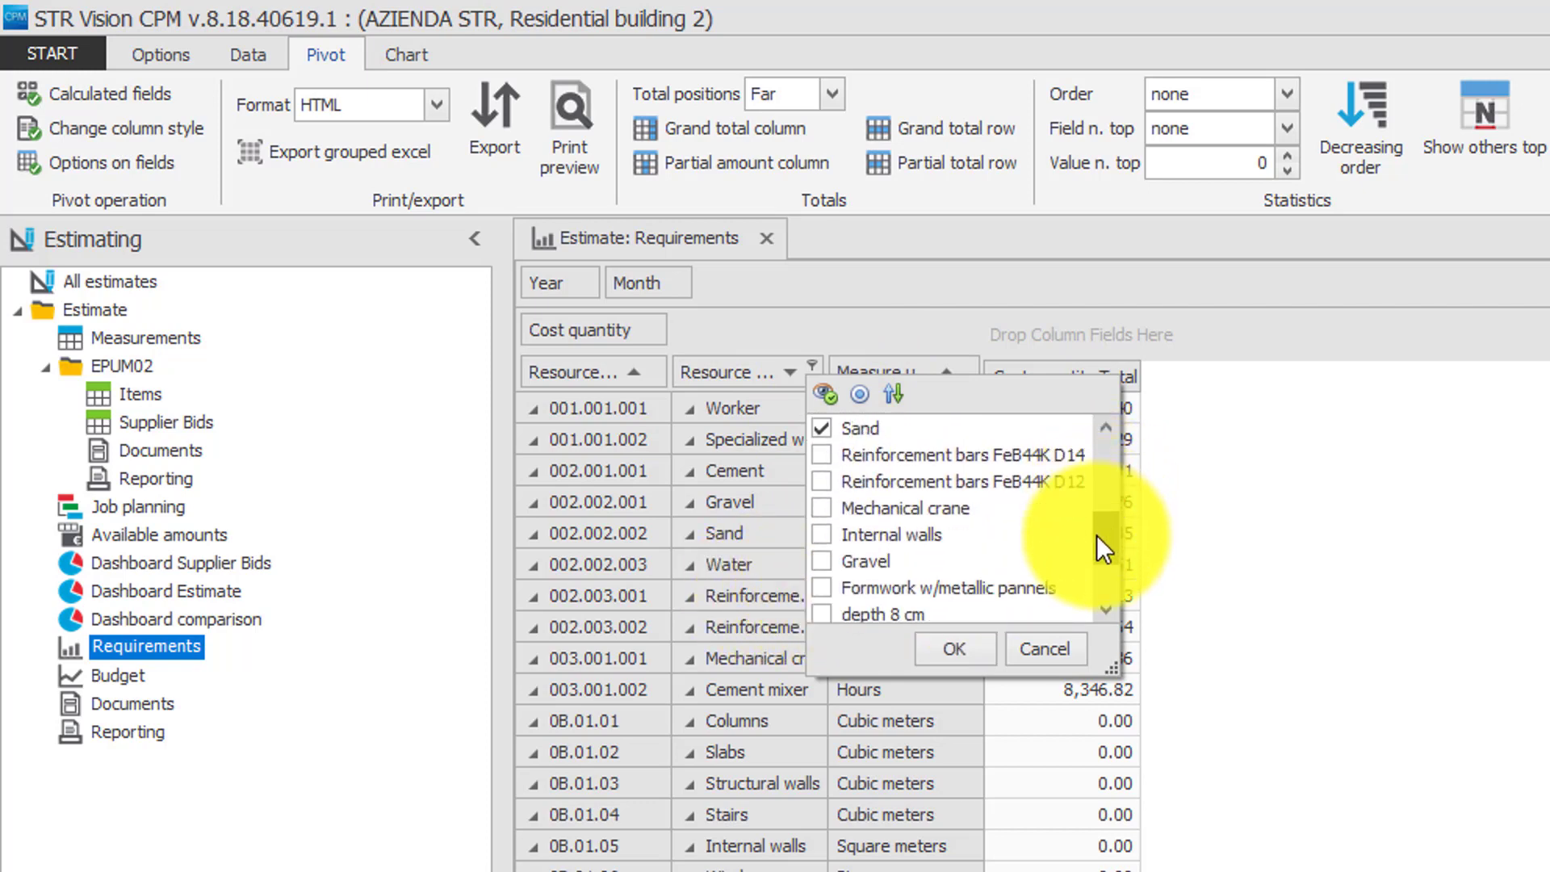
left_click(827, 566)
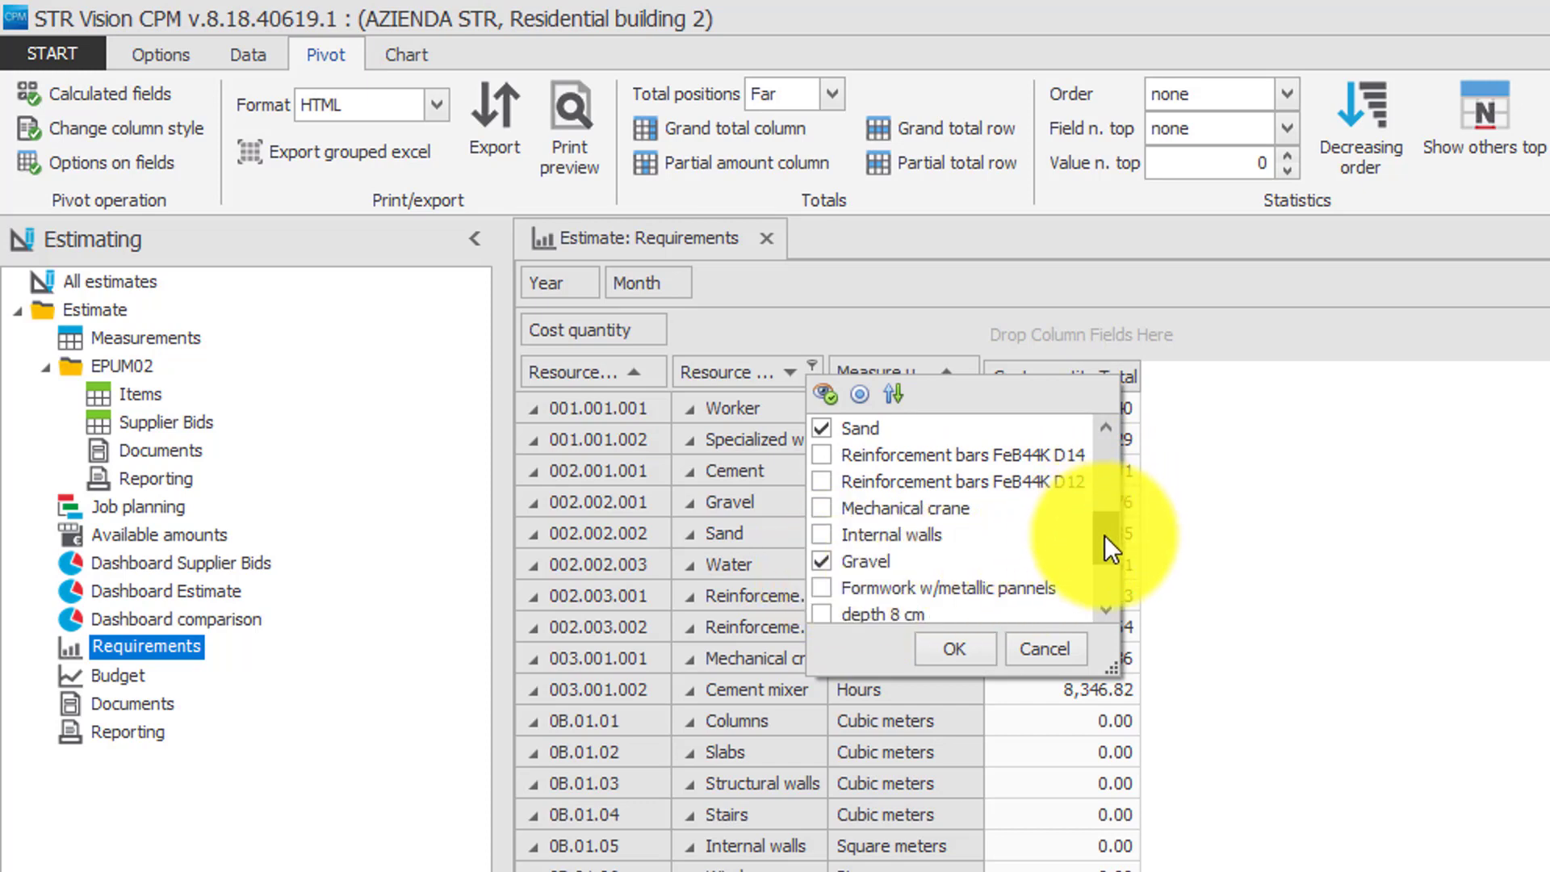
left_click_drag(1104, 534, 1105, 562)
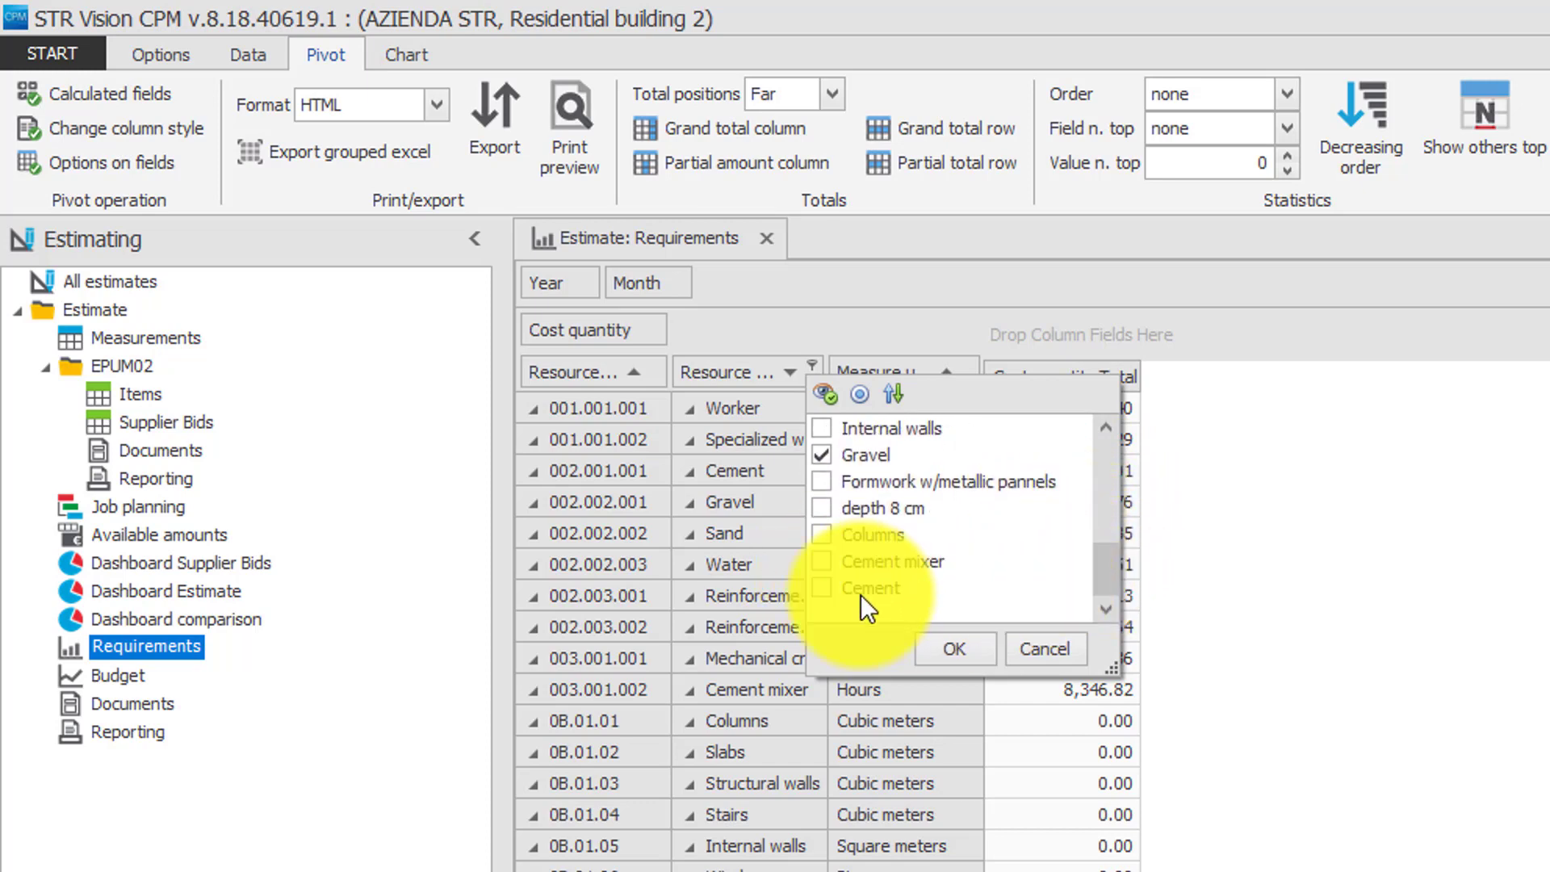
left_click(822, 588)
left_click(943, 650)
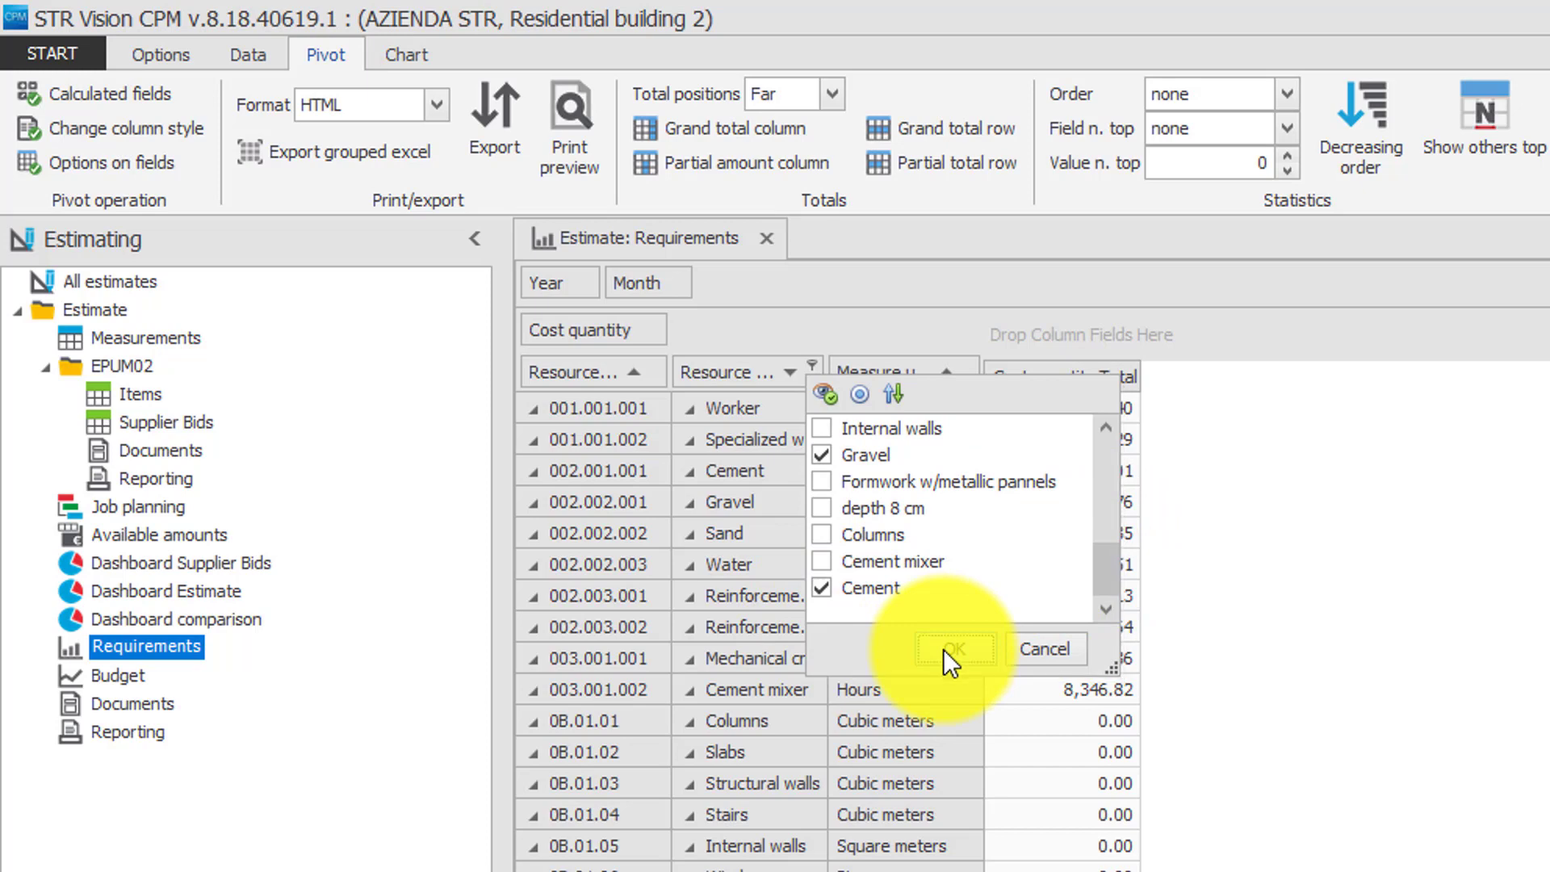
Prepare a purchase request from the filtered resources with code and description PR01 and delivery date 19/07/2018.
left_click(268, 54)
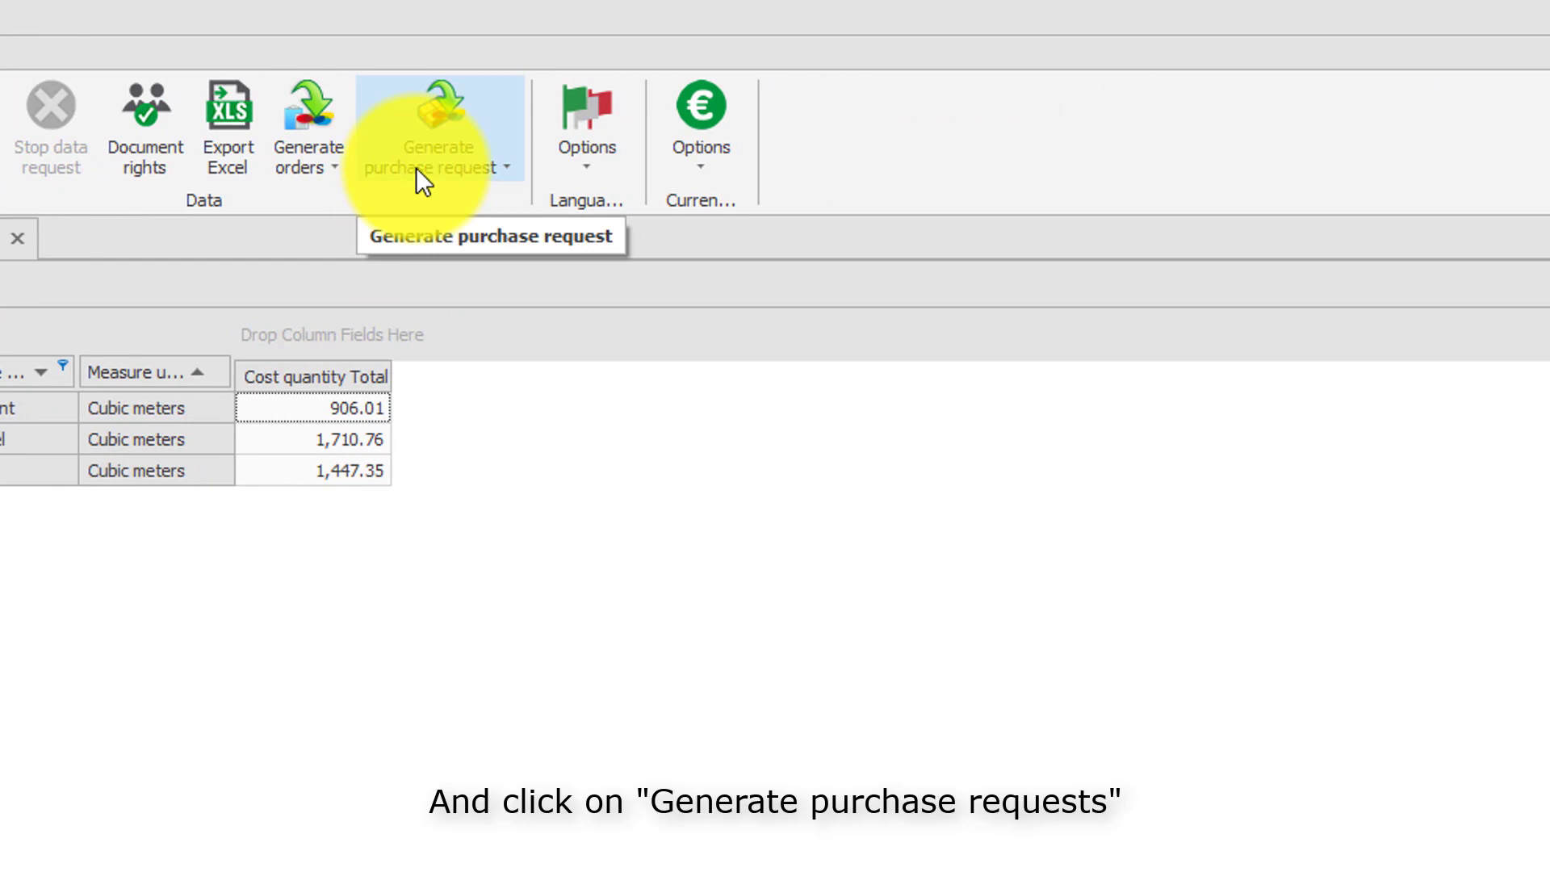
left_click(503, 169)
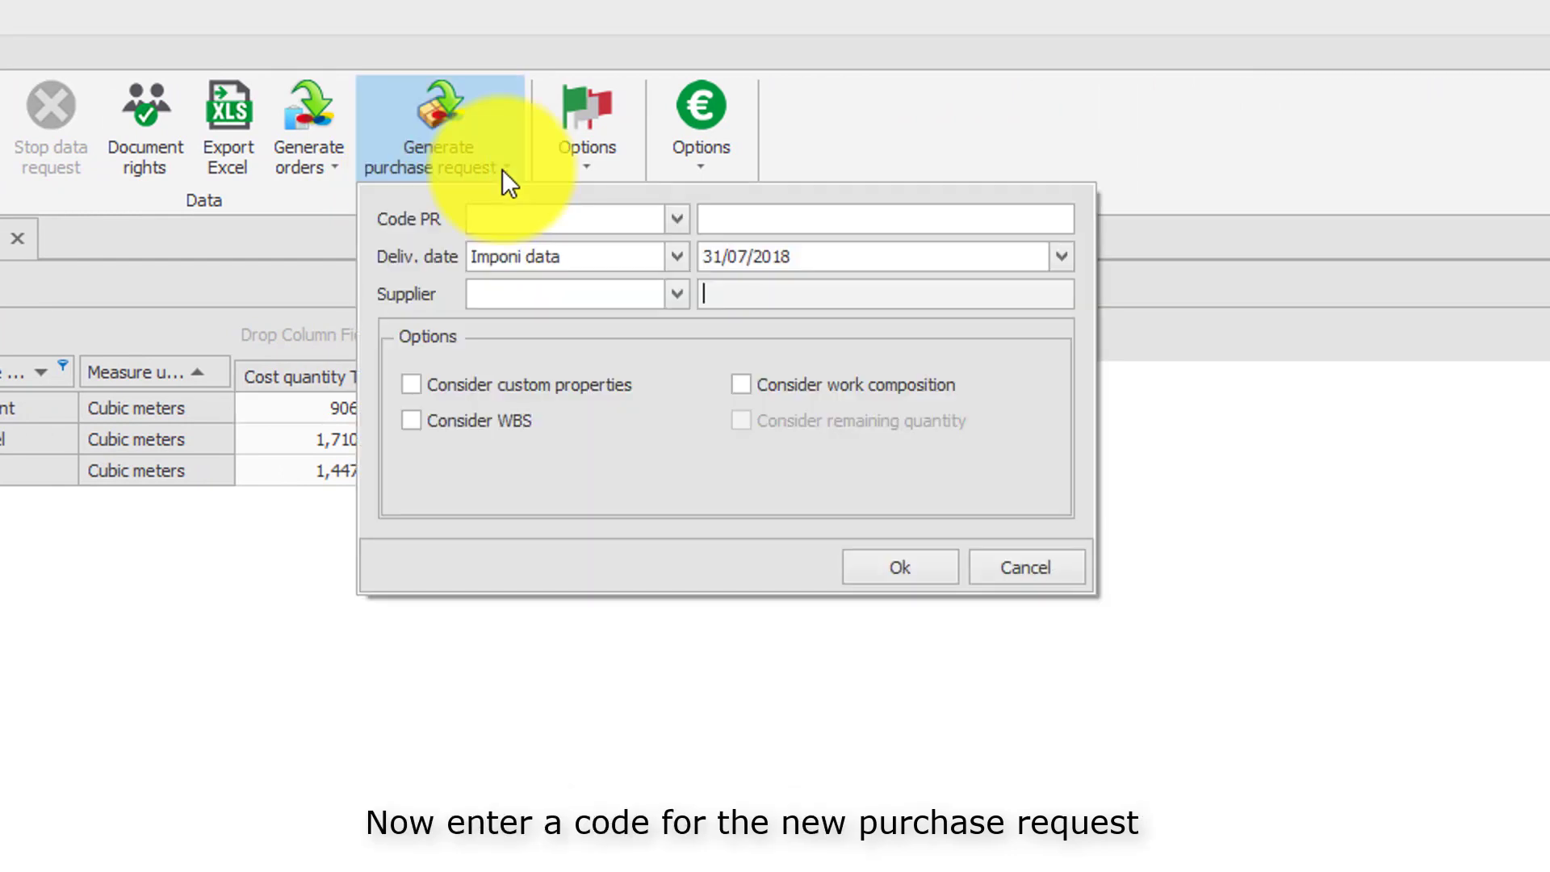
left_click(511, 223)
type("P")
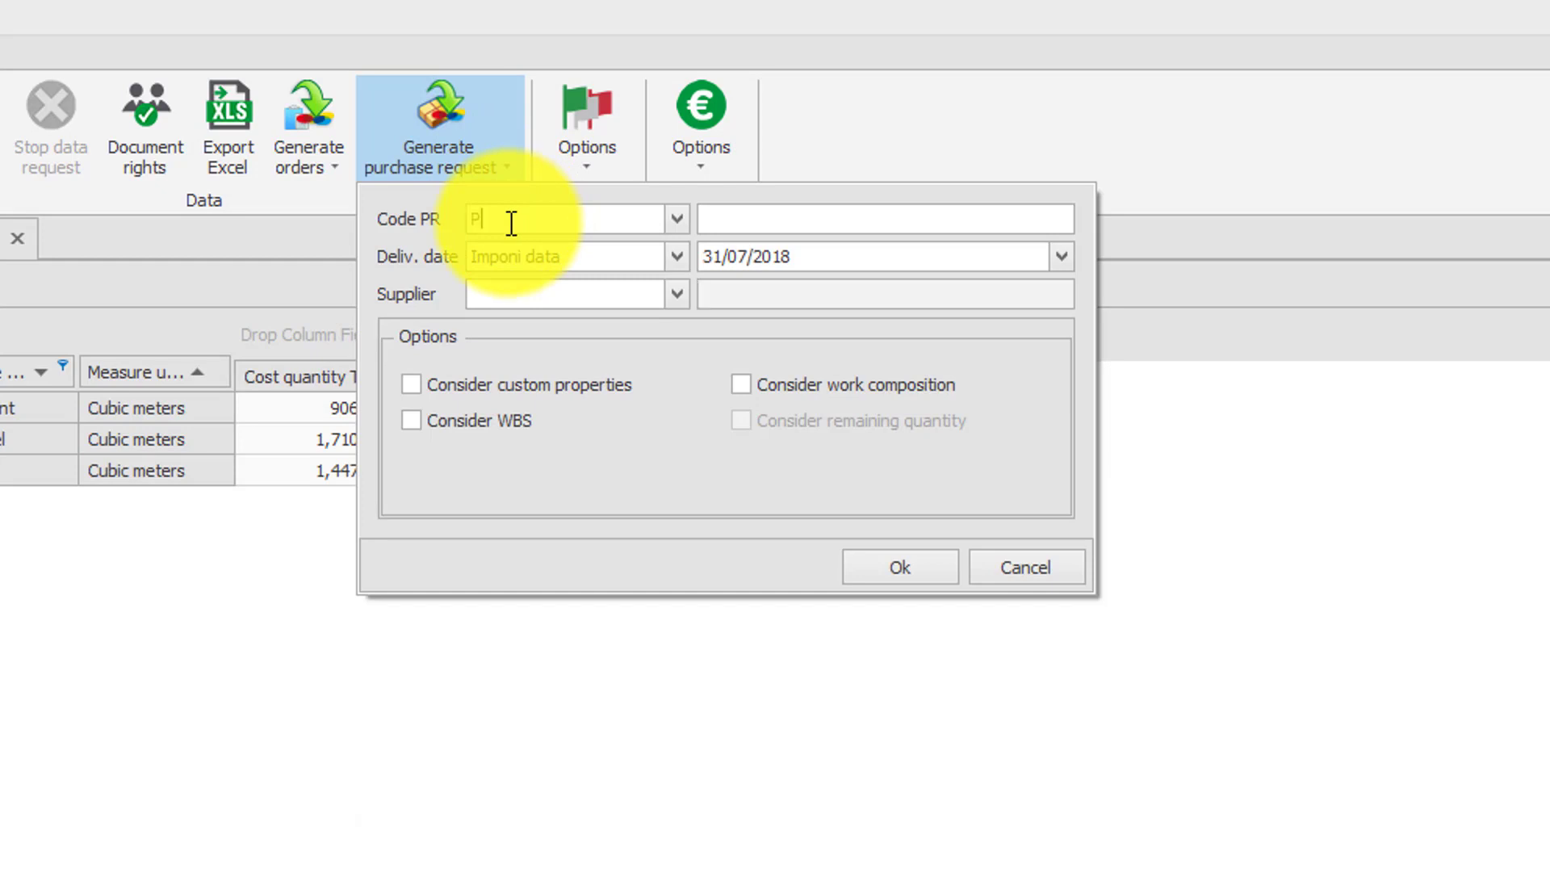
type("R01A")
type("PR")
type("01")
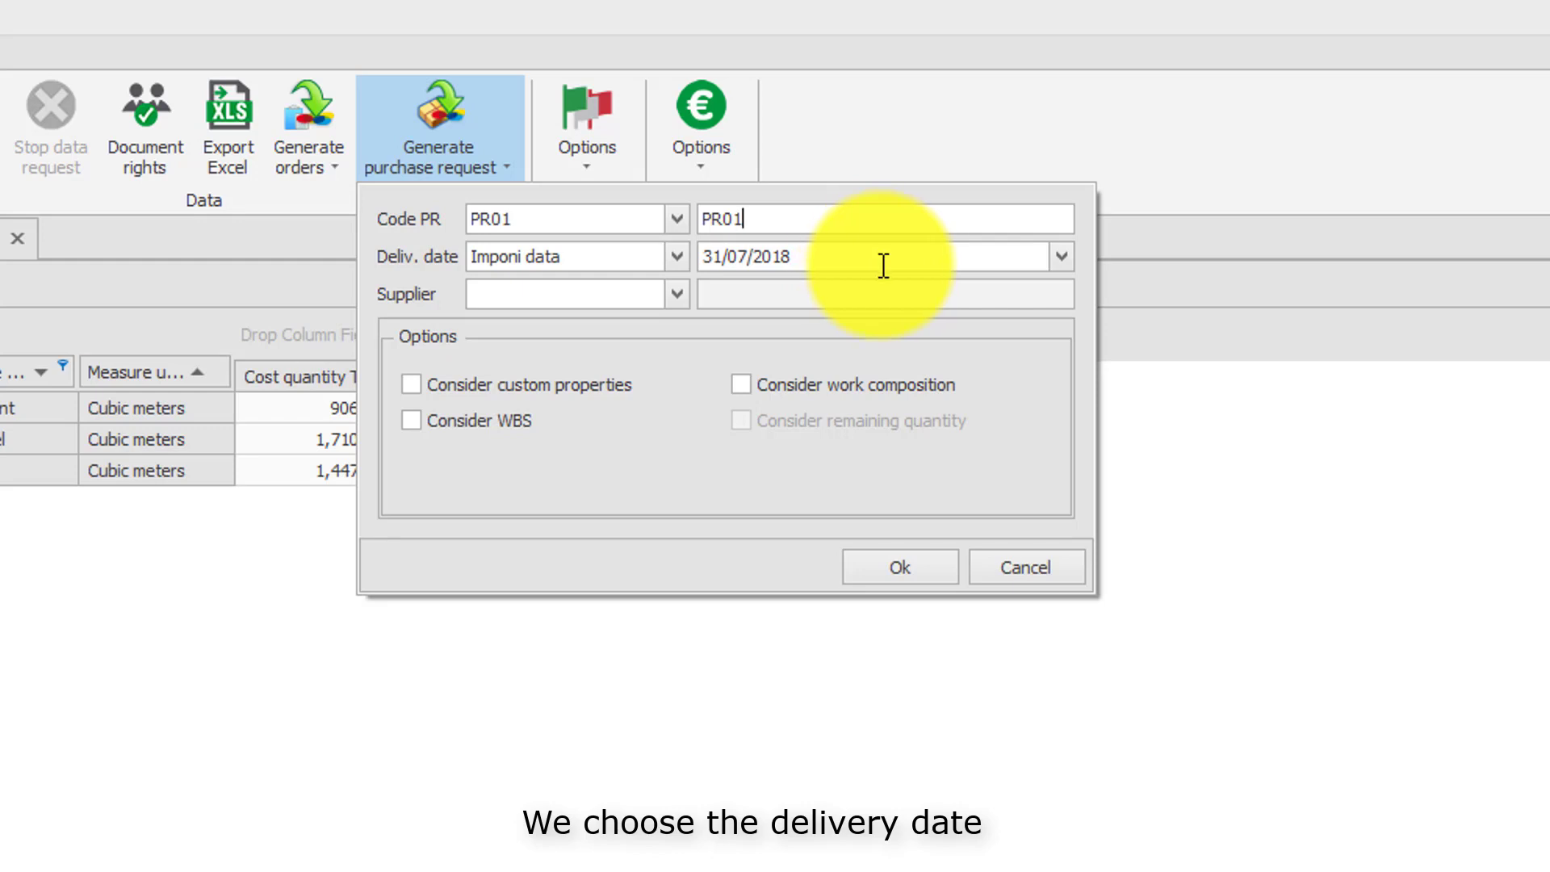
left_click(1064, 260)
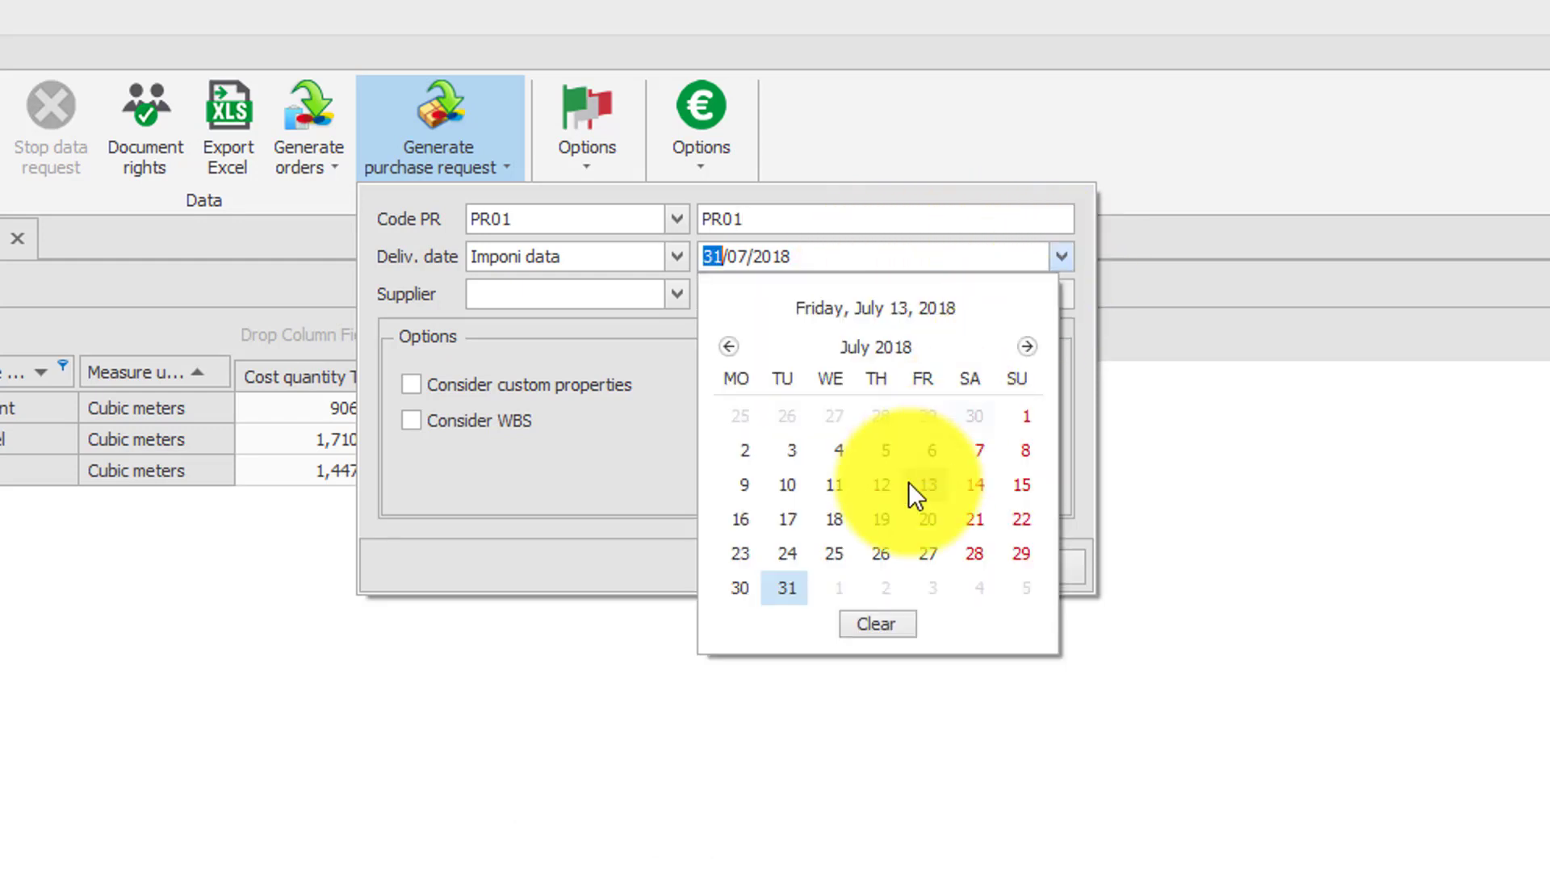
left_click(892, 531)
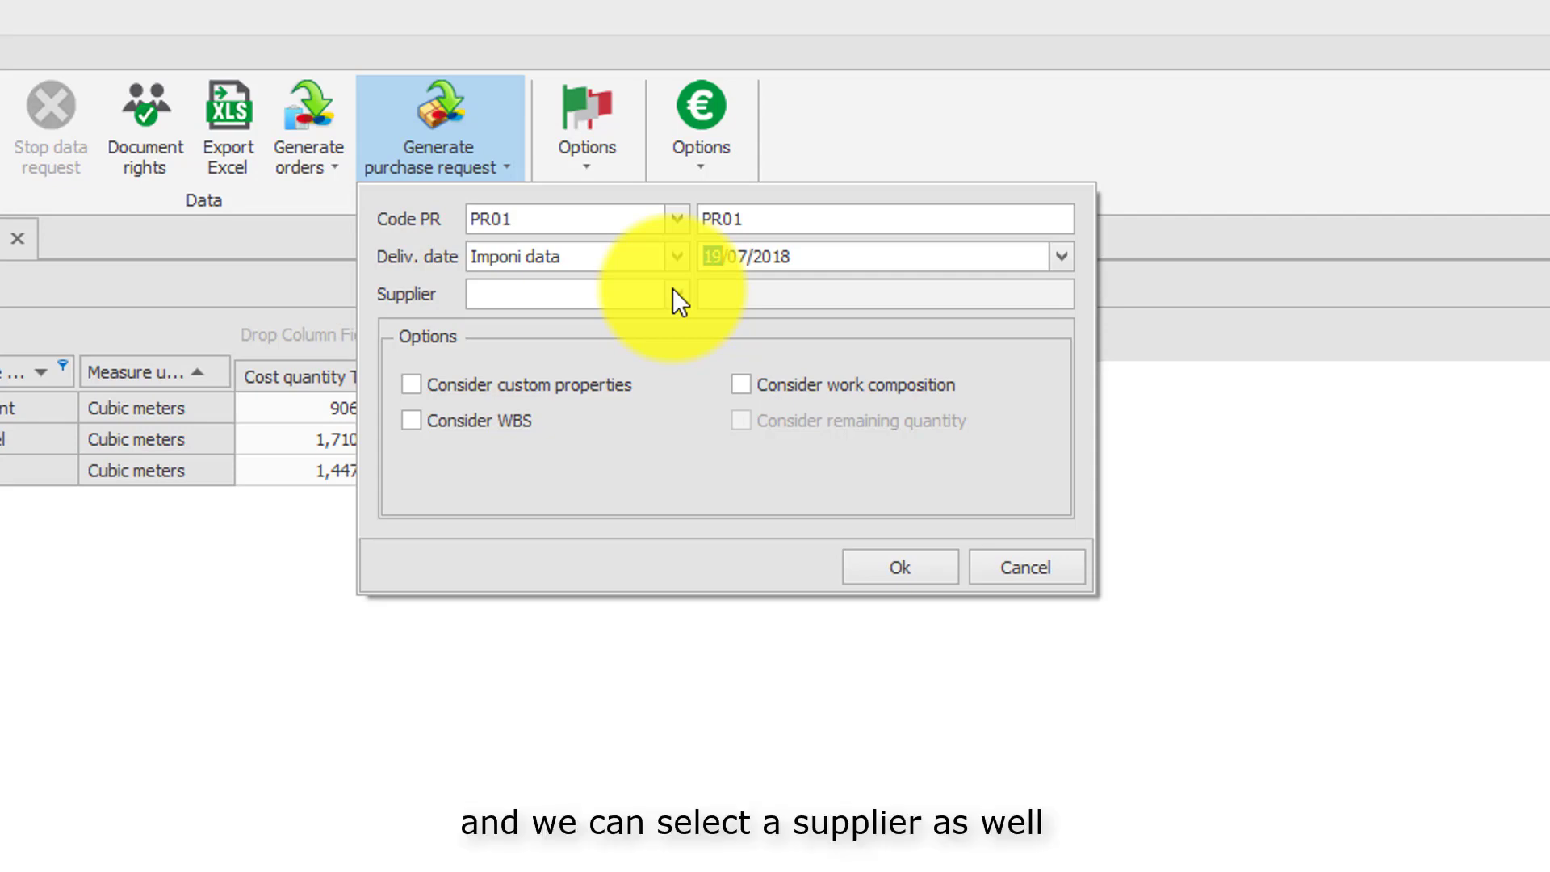
Assign supplier SUP1 to the purchase request and generate it.
left_click(509, 291)
type("su")
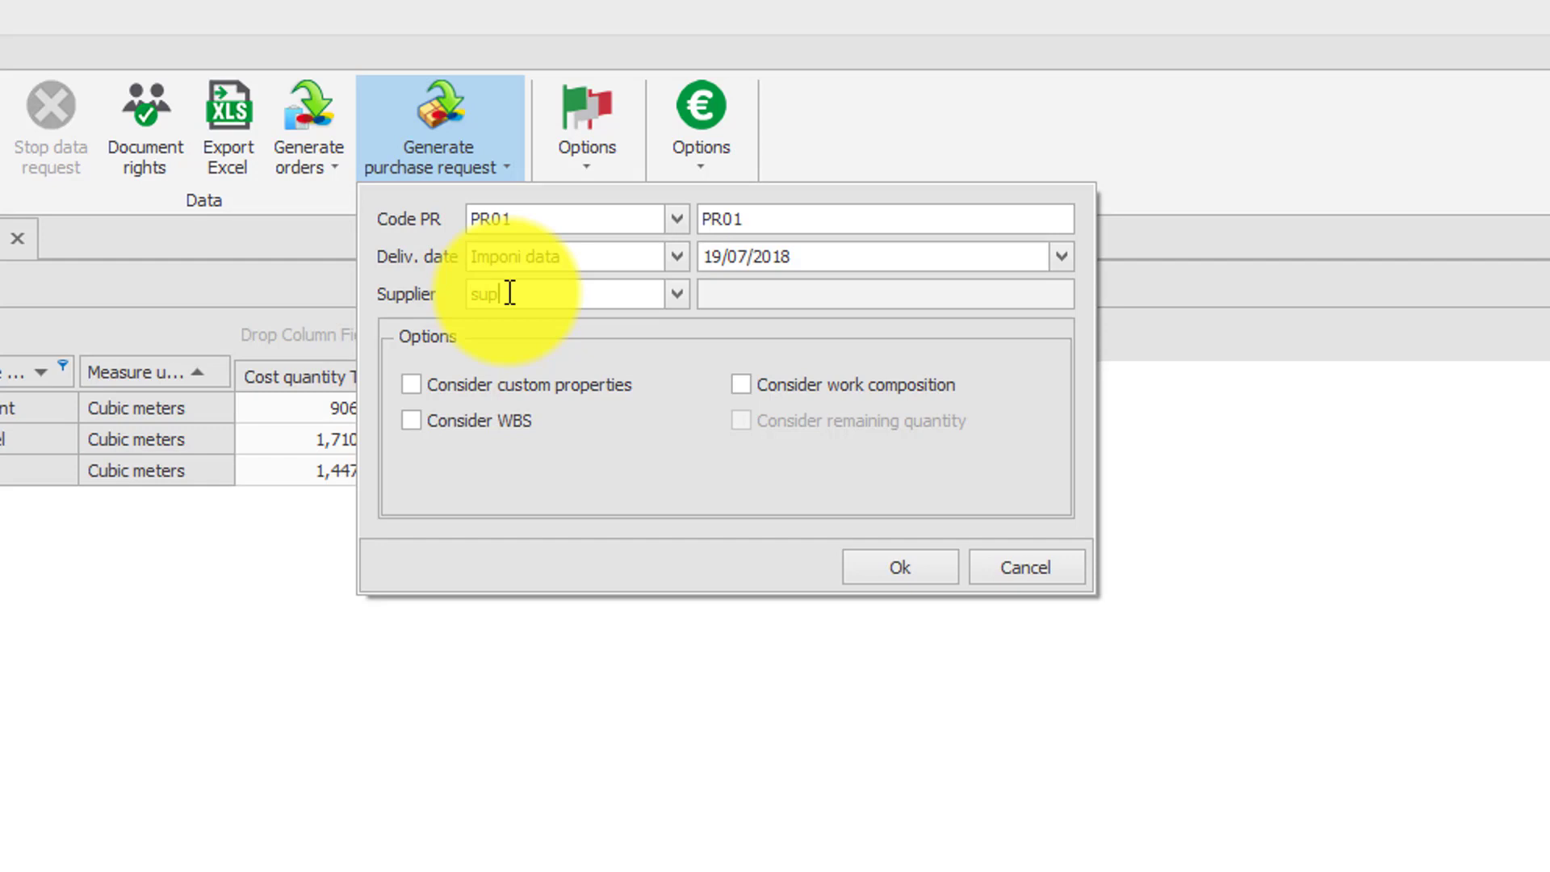
type("p")
left_click(682, 298)
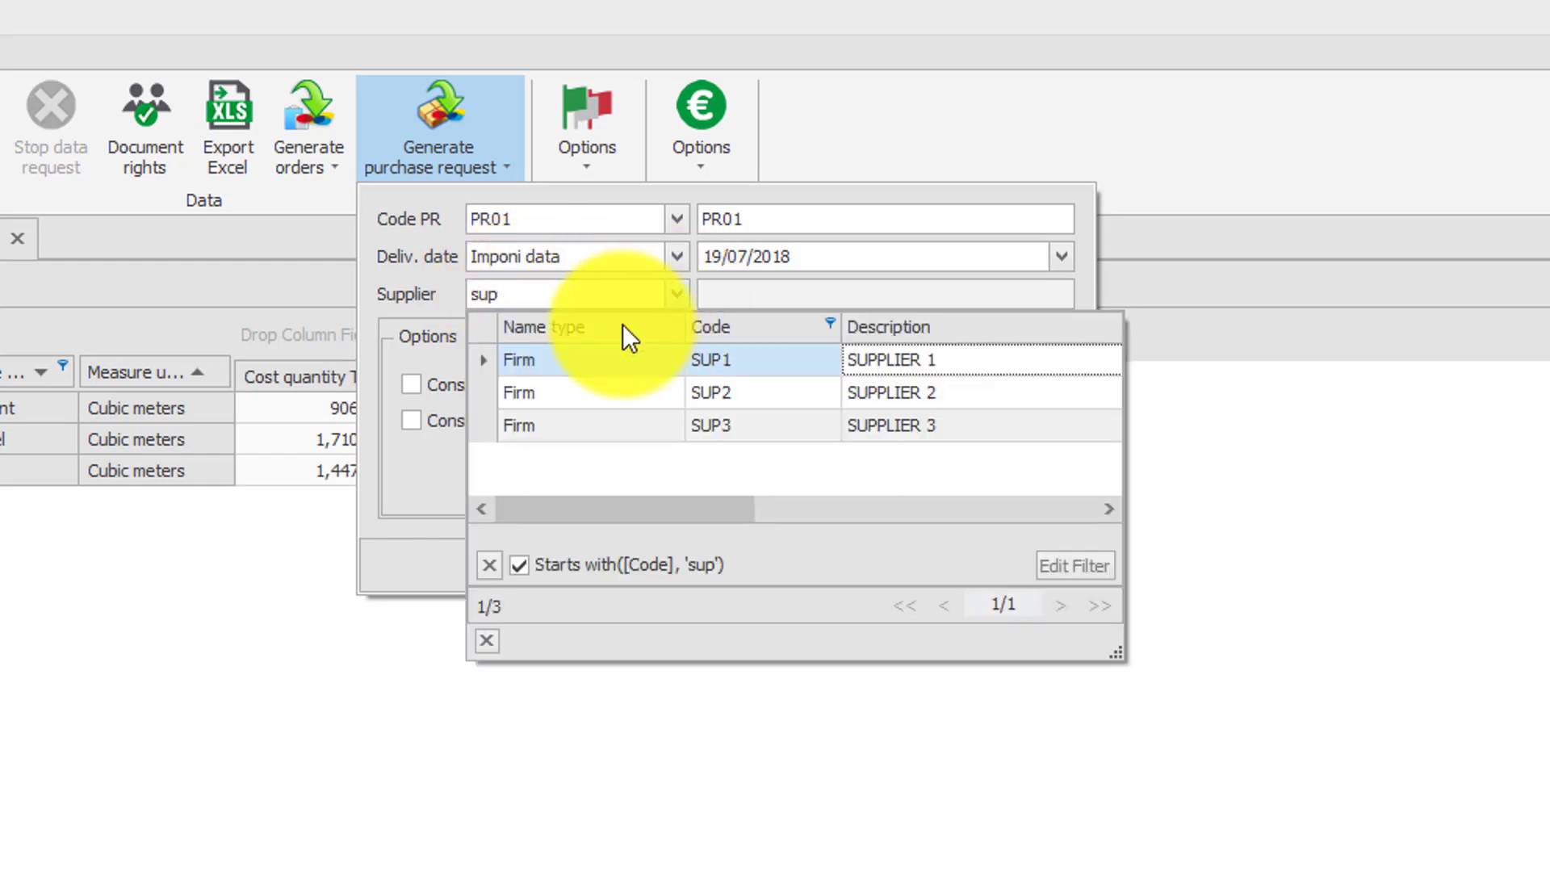
left_click(484, 365)
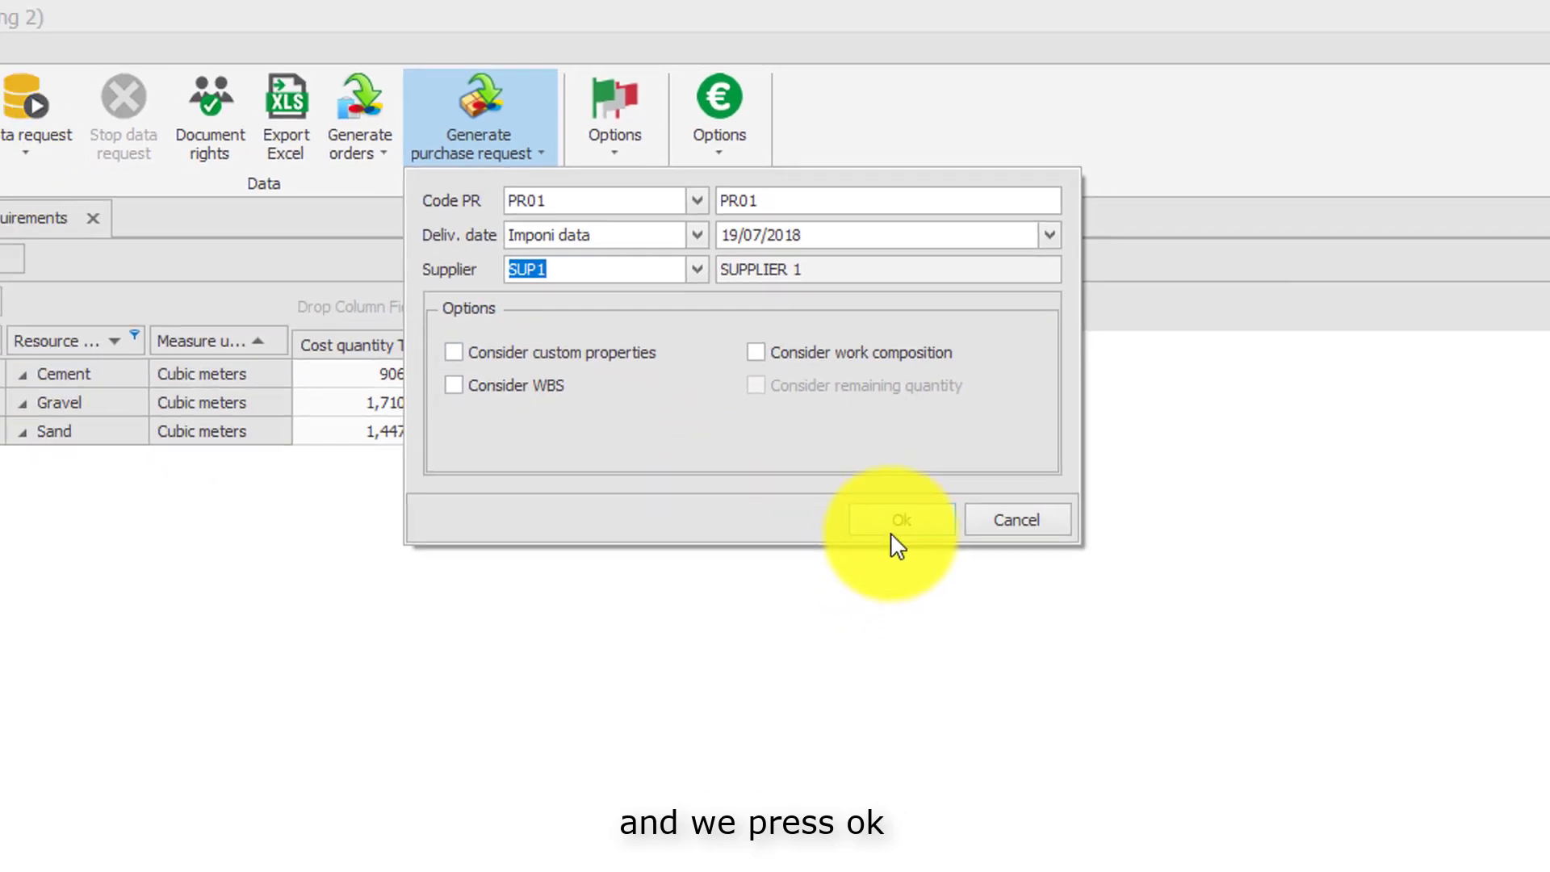
left_click(898, 524)
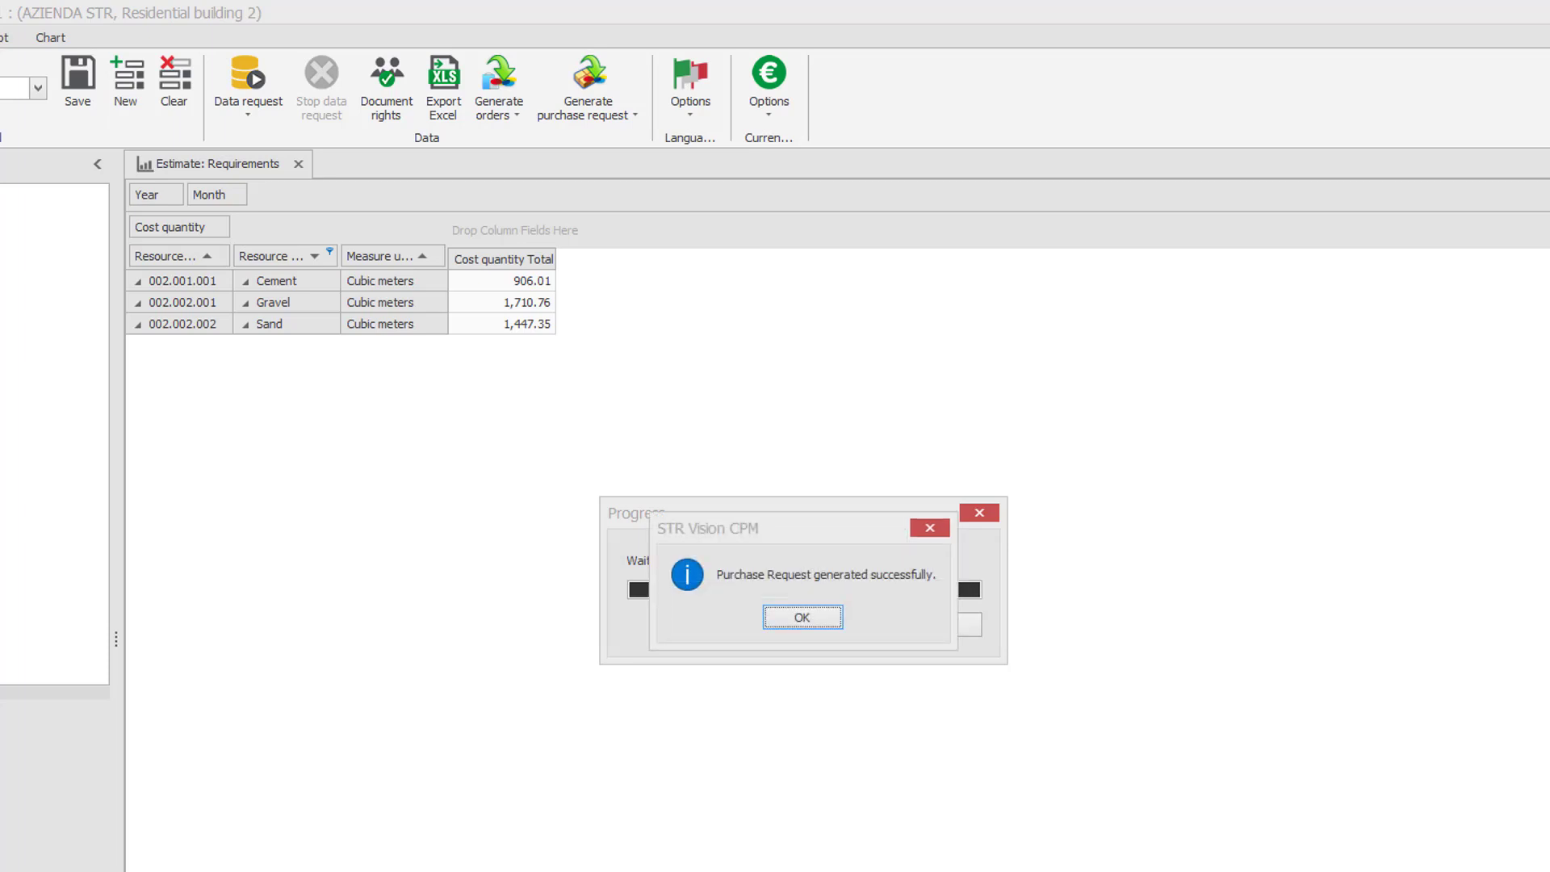
left_click(779, 615)
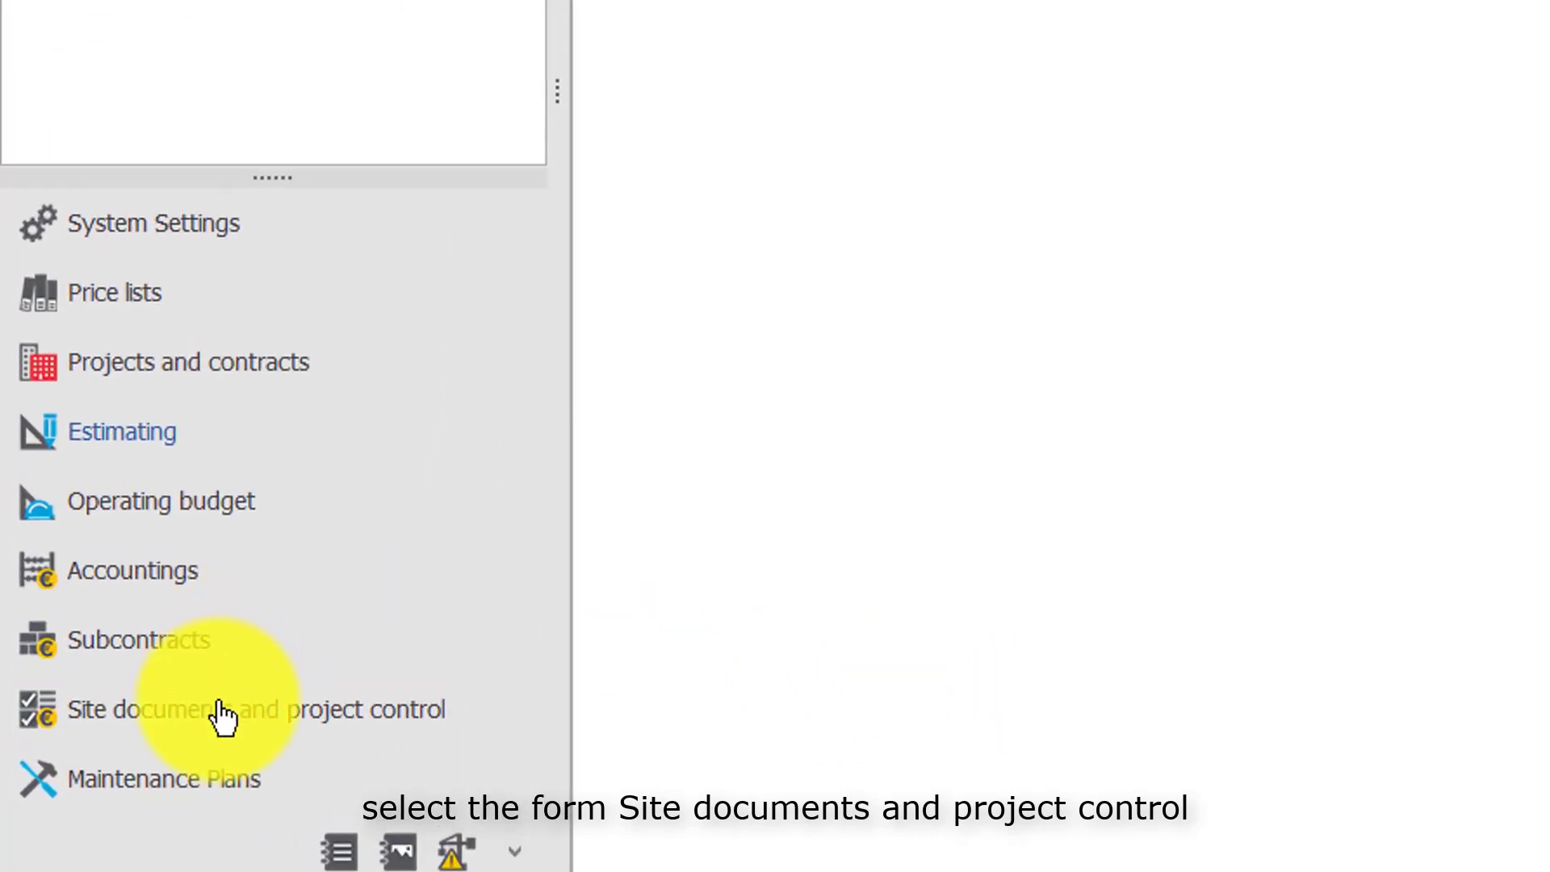
Open the Procurement purchase requests in Site documents and project control and enlarge the area with the request's measurement lines.
left_click(222, 716)
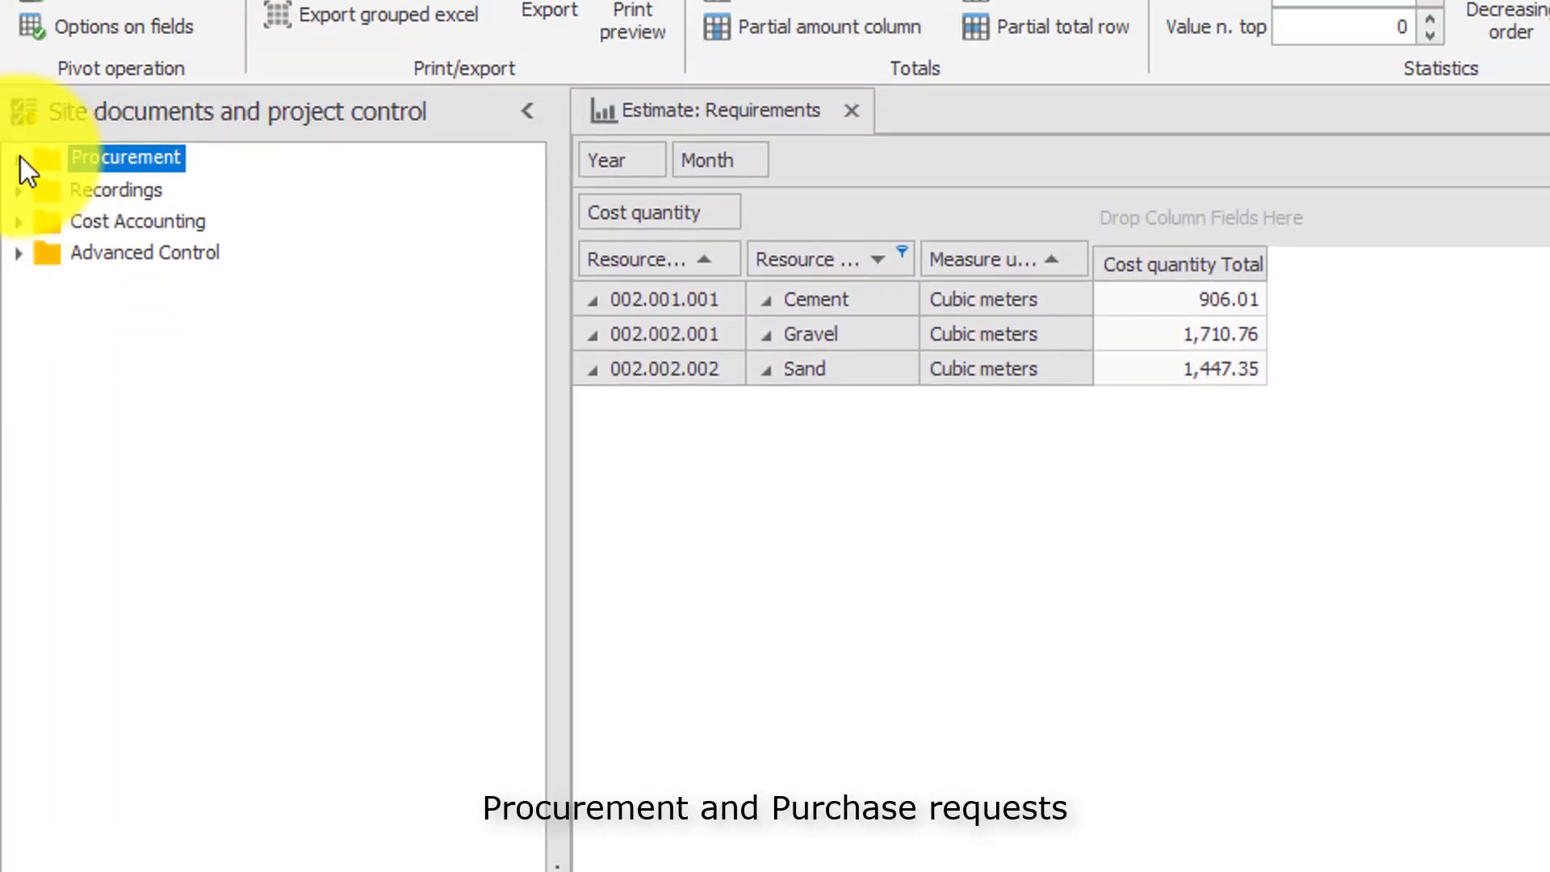
left_click(20, 158)
left_click(225, 188)
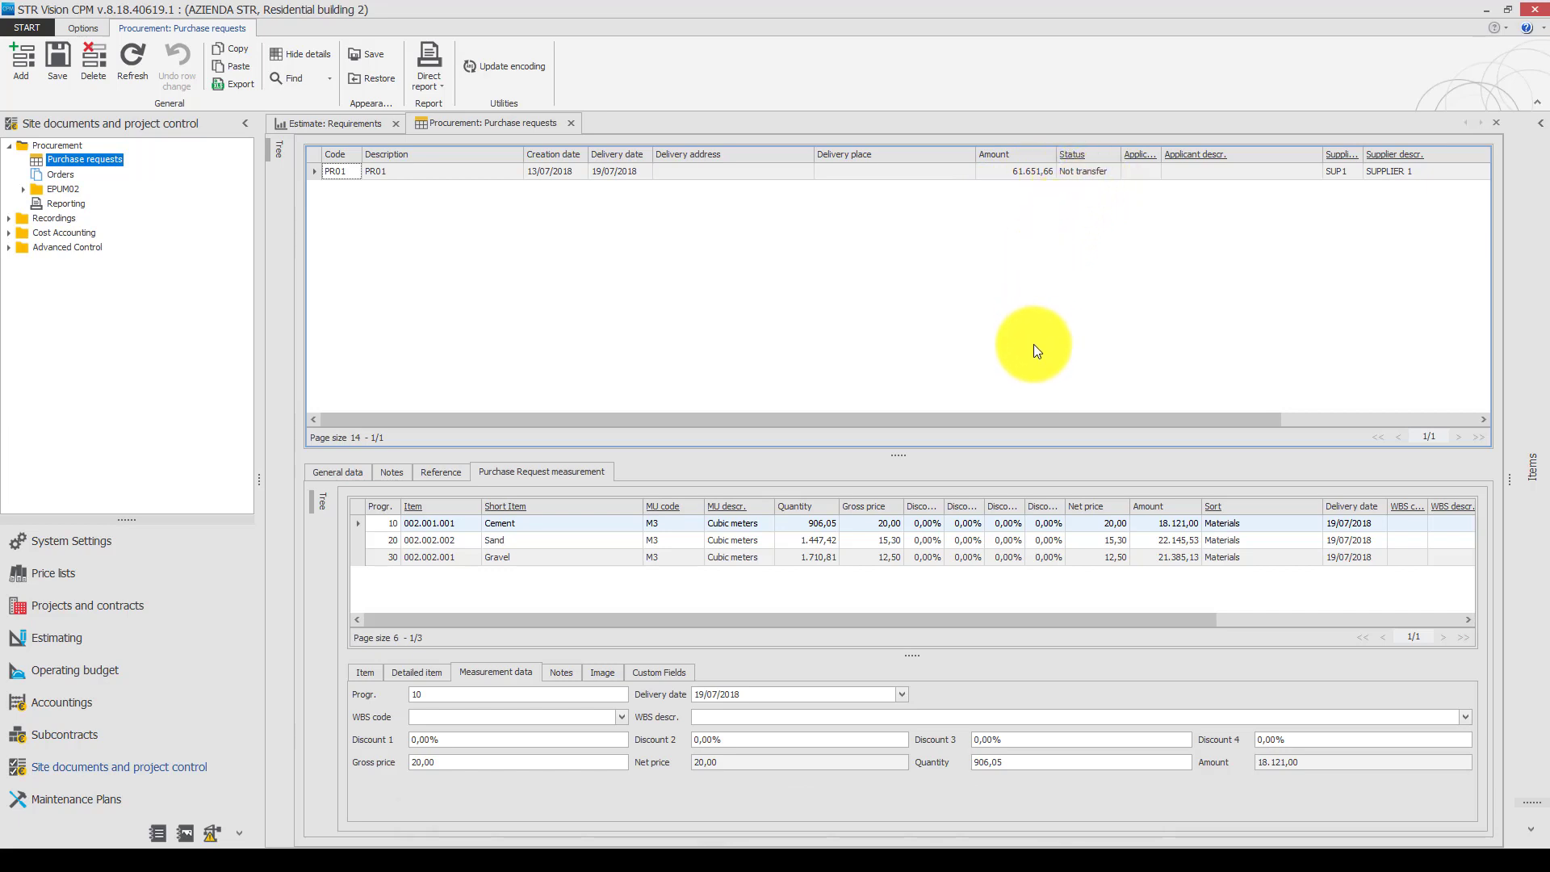
left_click_drag(910, 453, 947, 348)
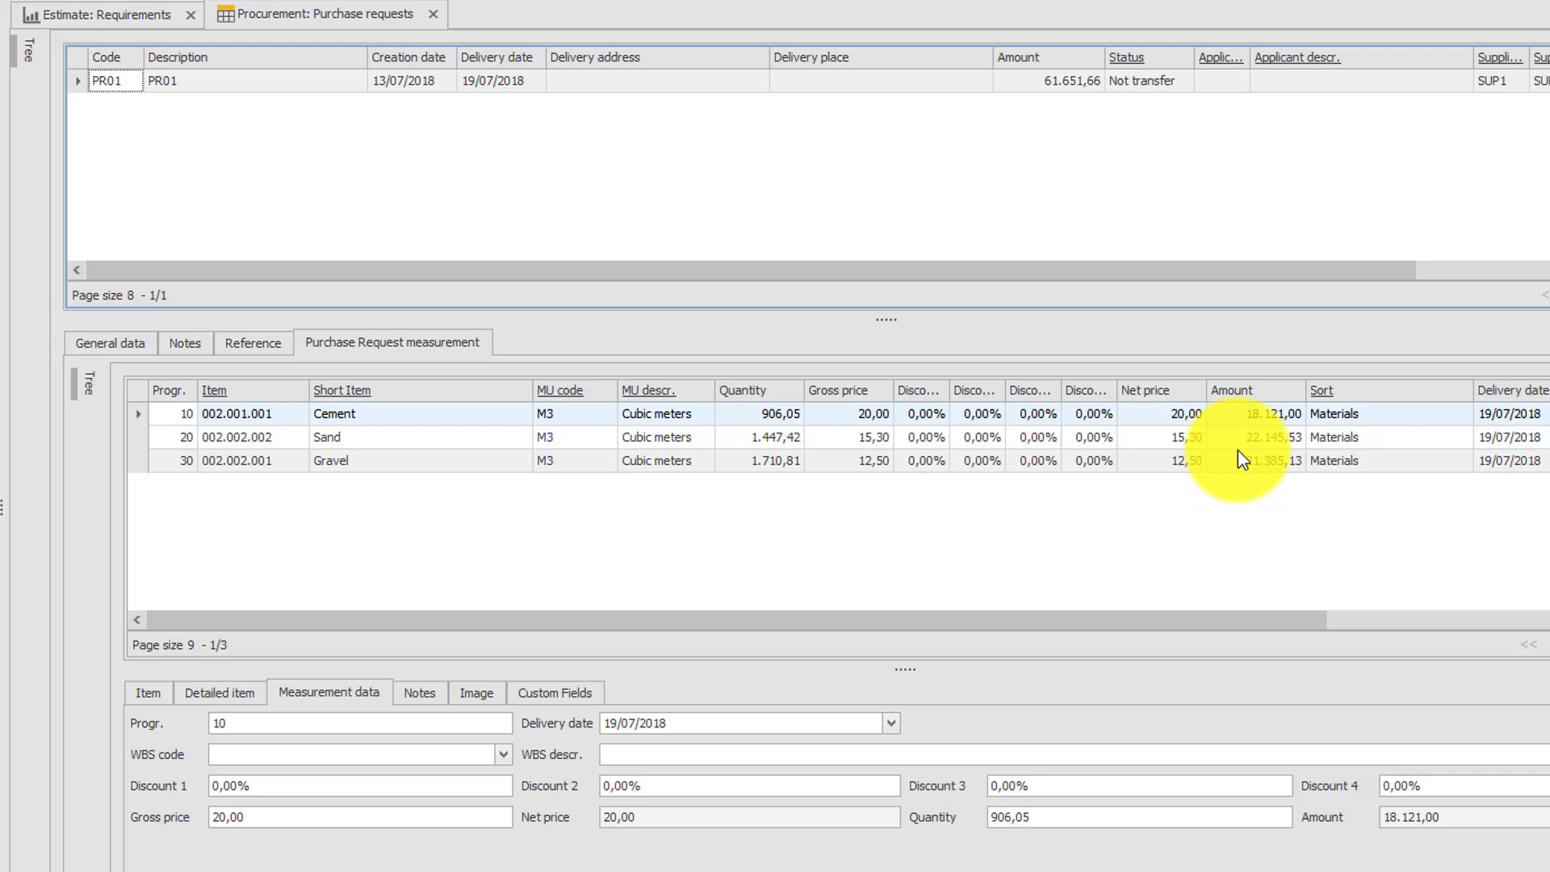
left_click_drag(1211, 620, 1155, 621)
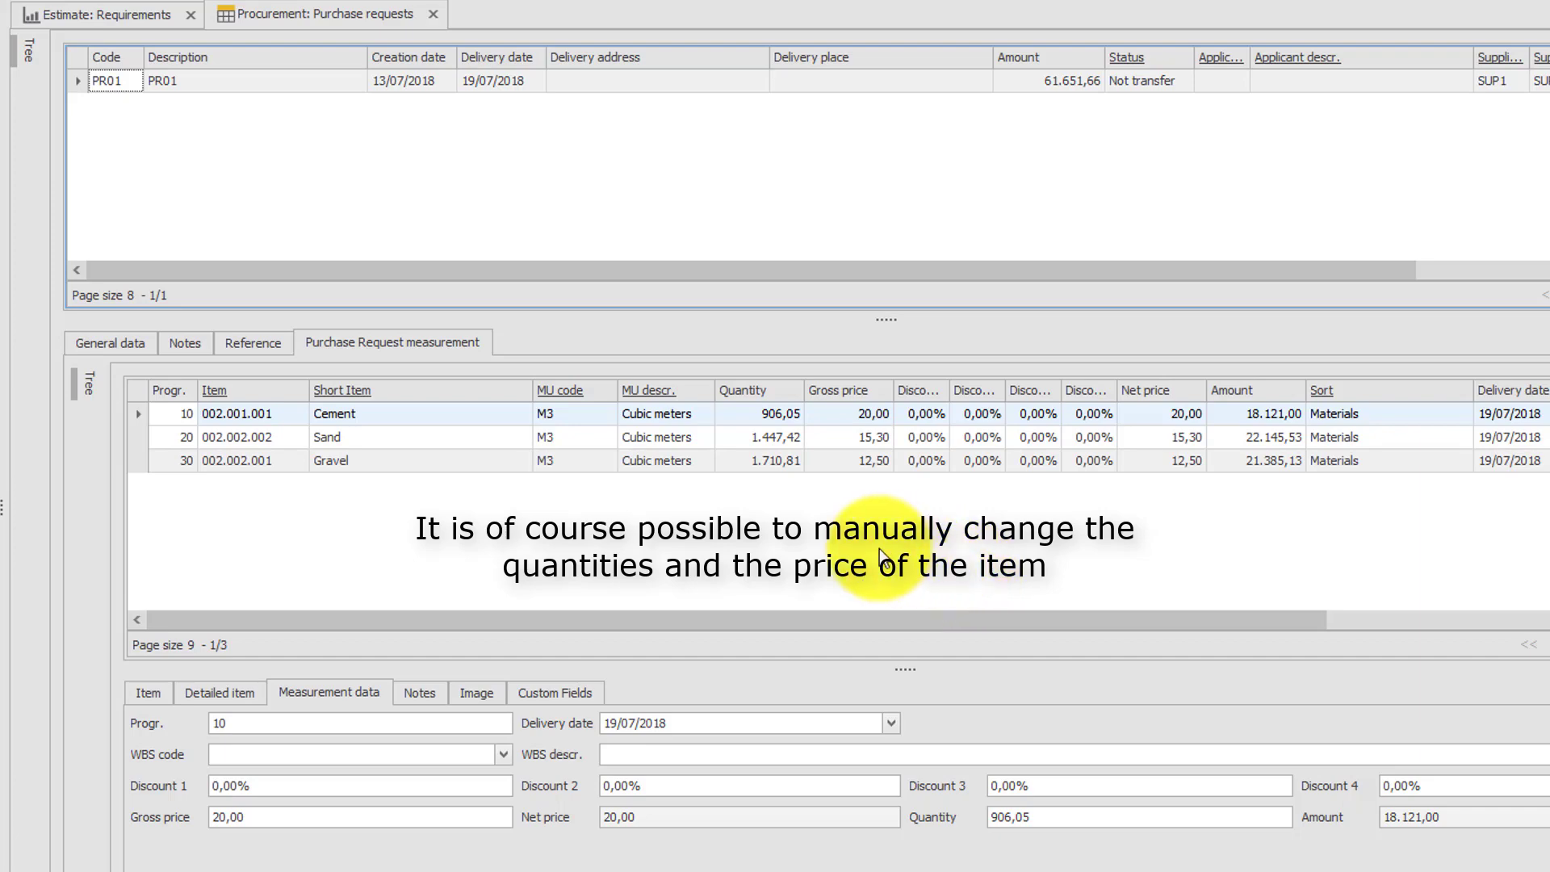
Set the PR01 measurement quantities to 1.200 for Cement, 1.600 for Sand and 1.800 for Gravel.
left_click(761, 414)
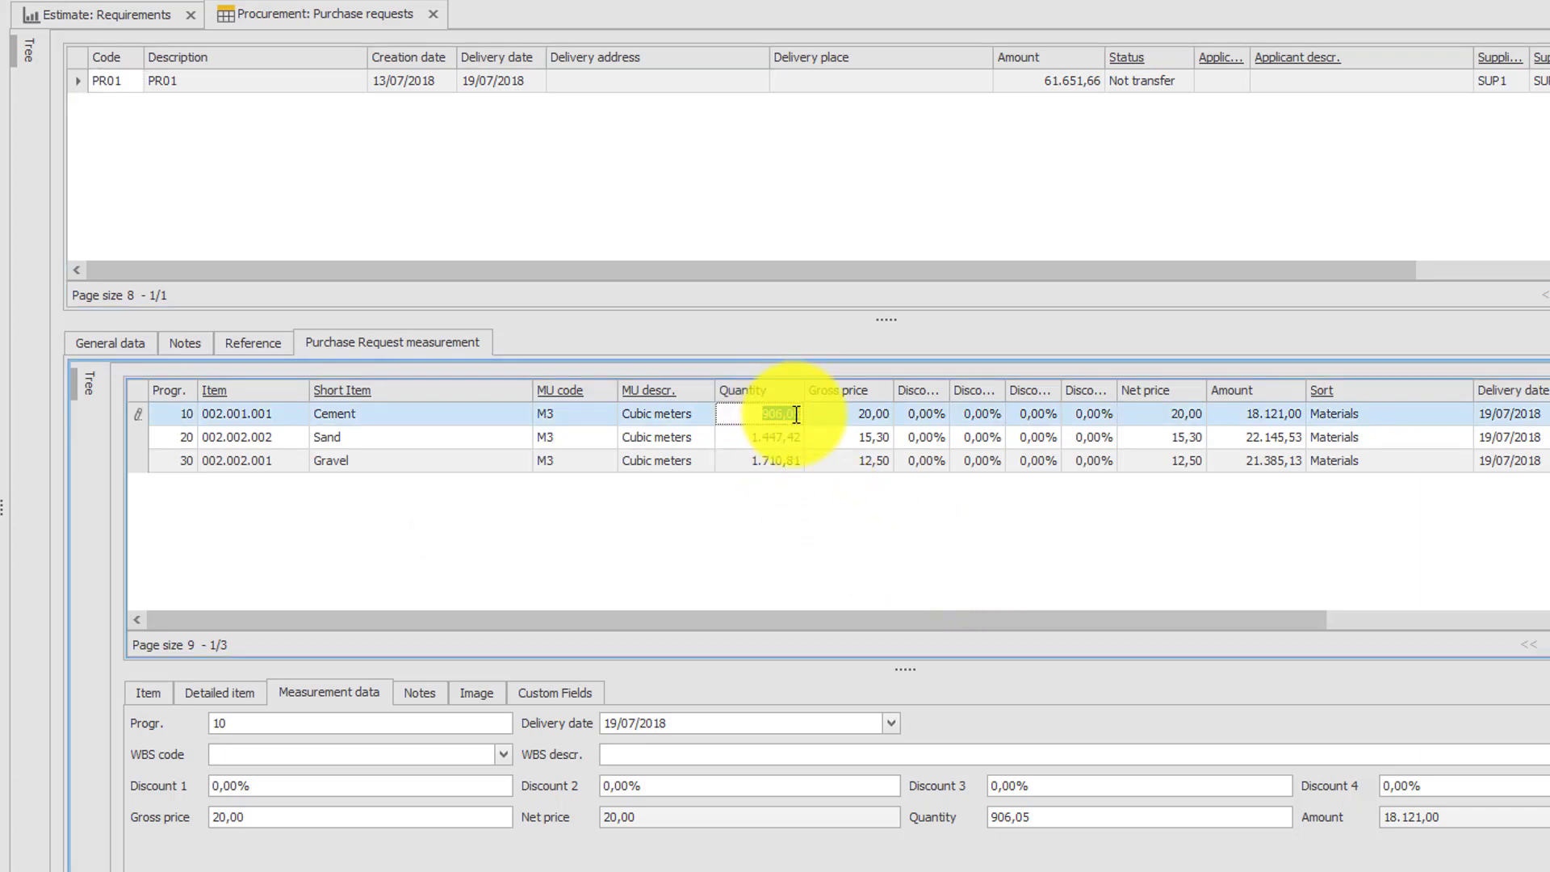
key("BackSpace")
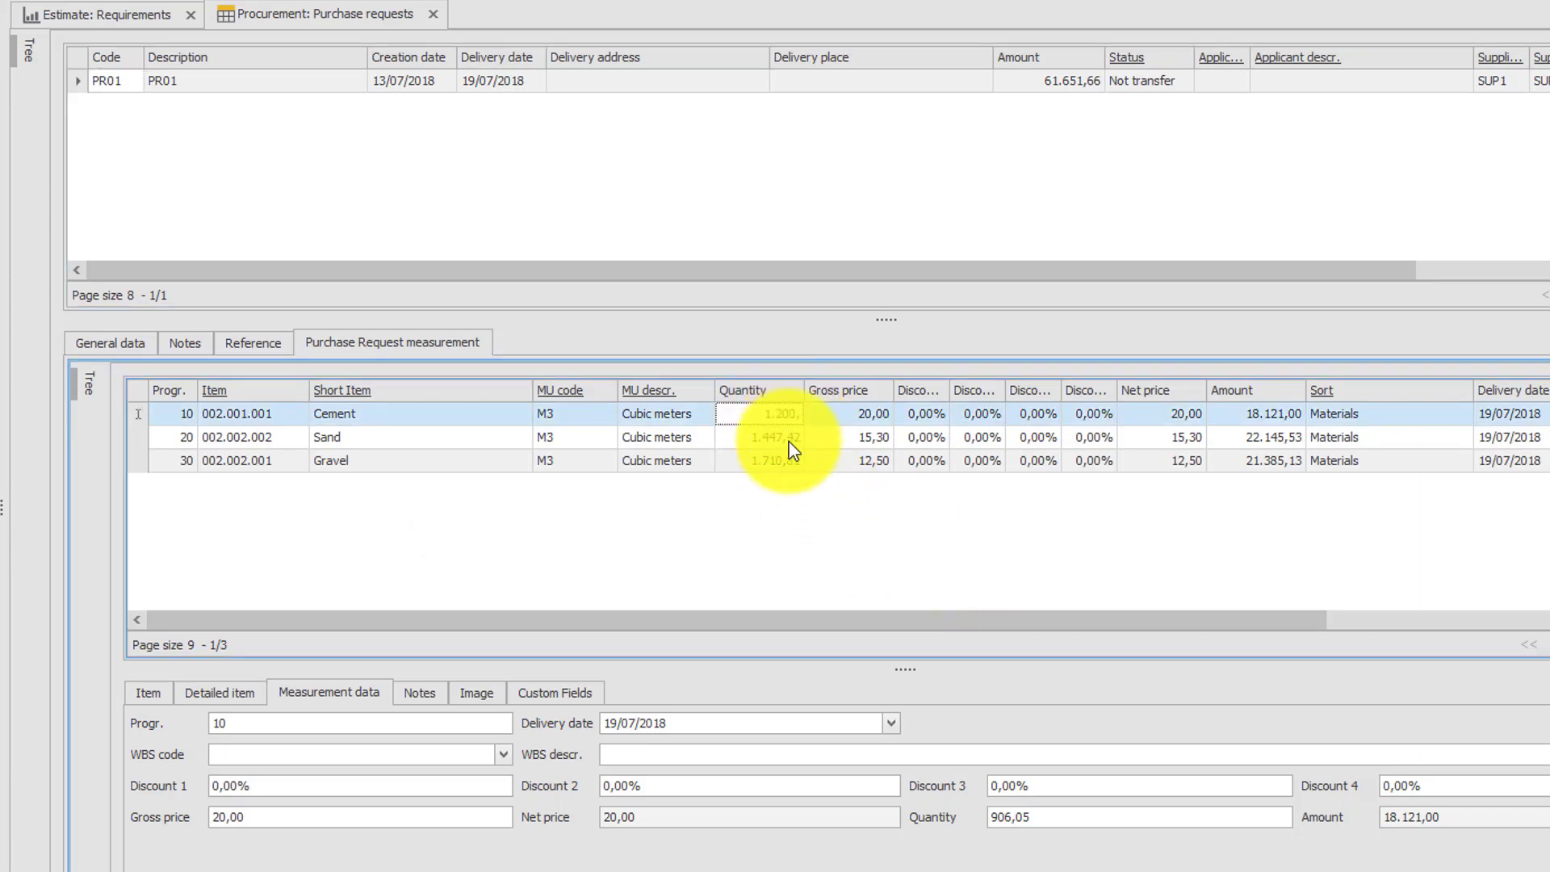
left_click(789, 442)
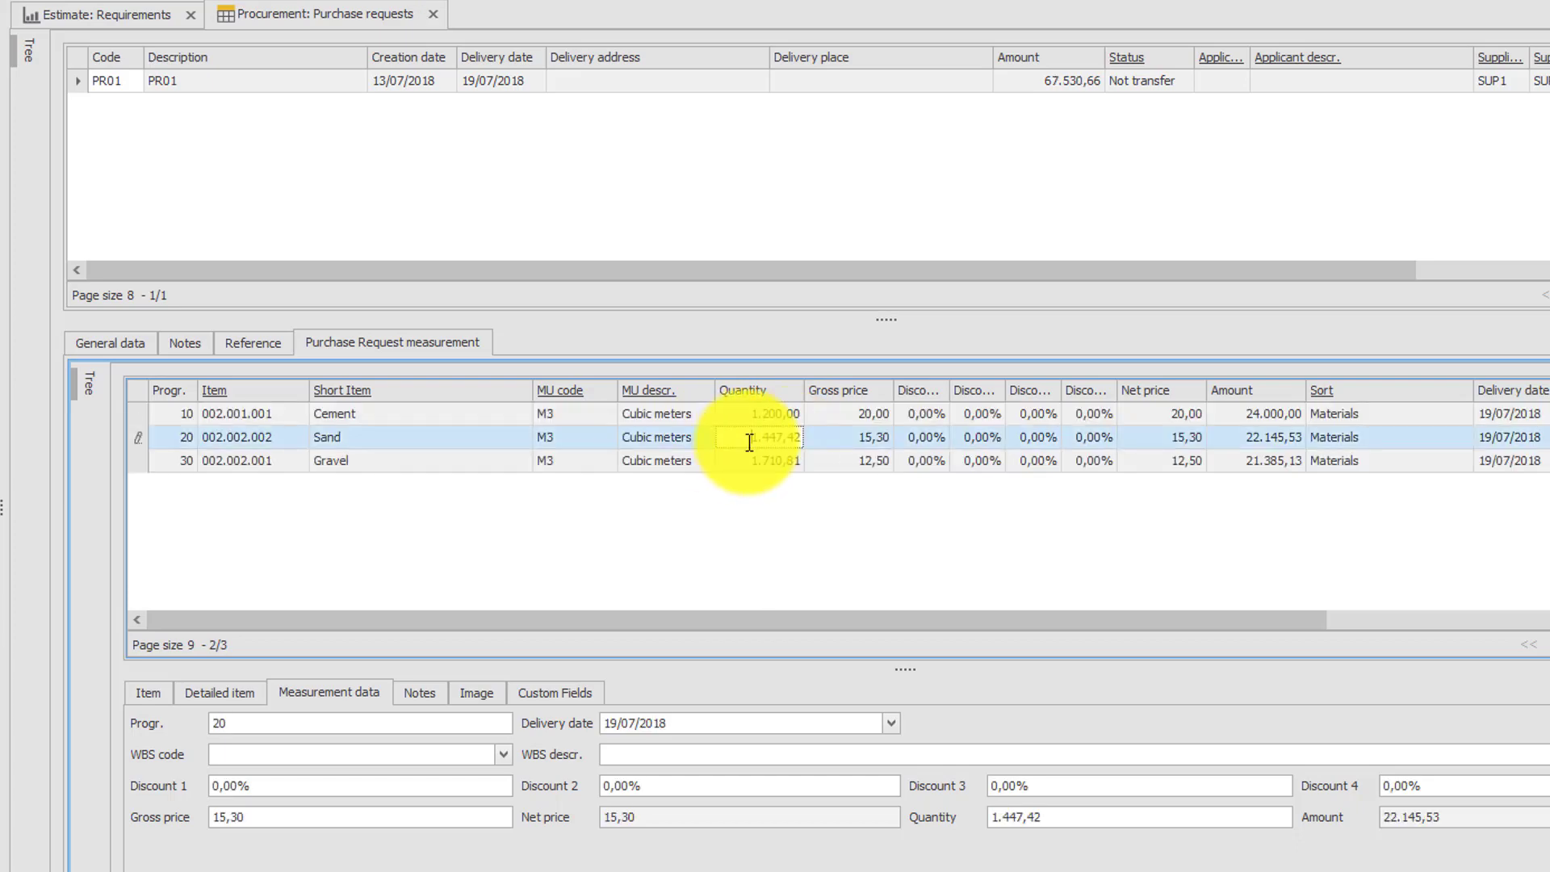
left_click(795, 441)
key("BackSpace")
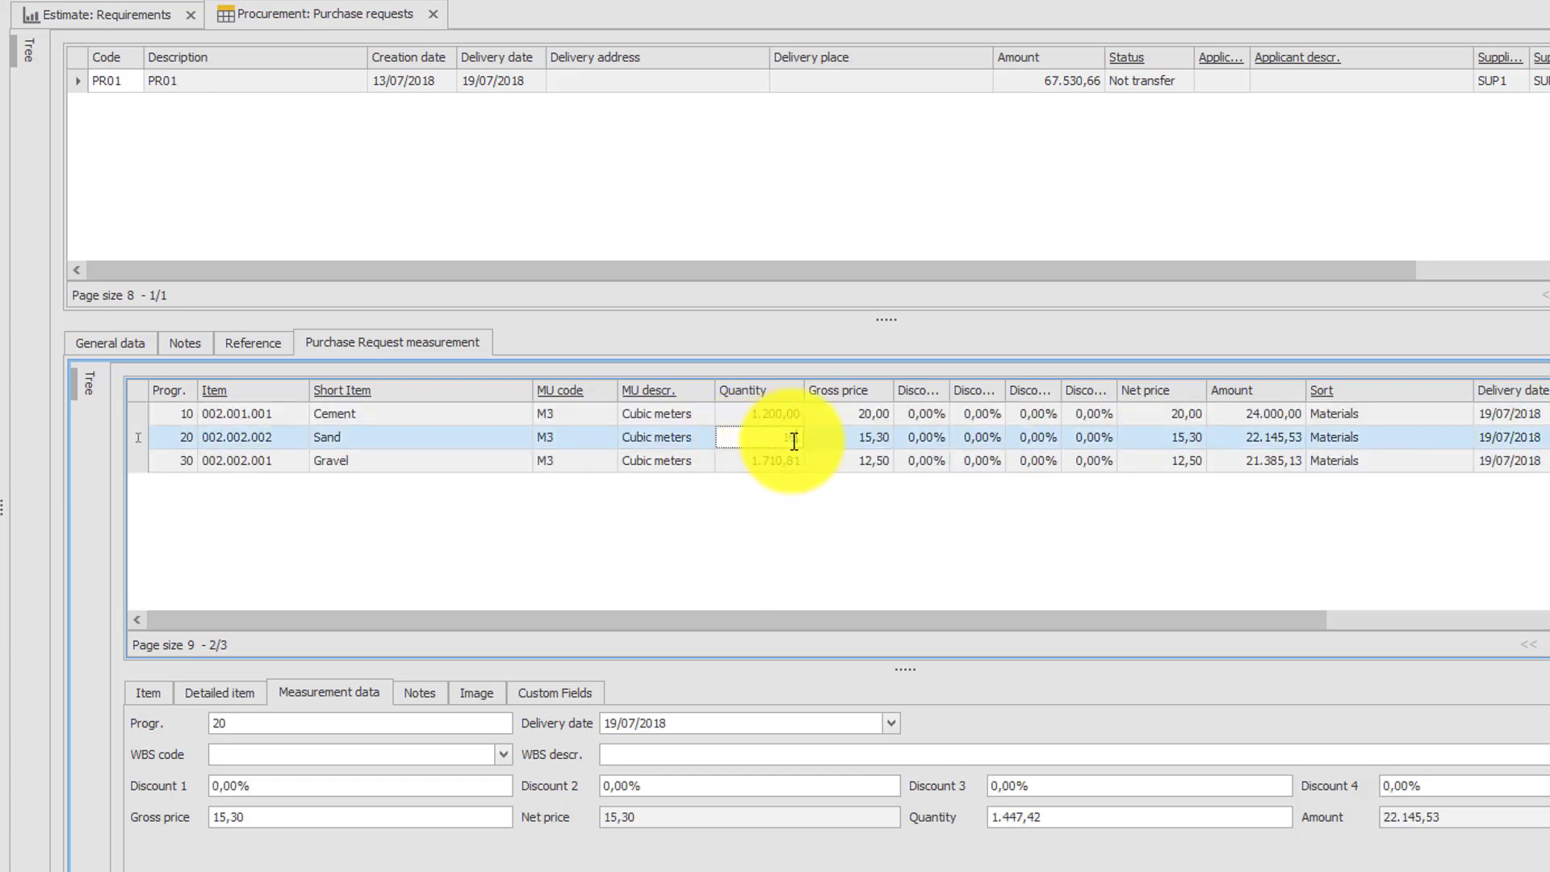
type("1.600")
key("Down")
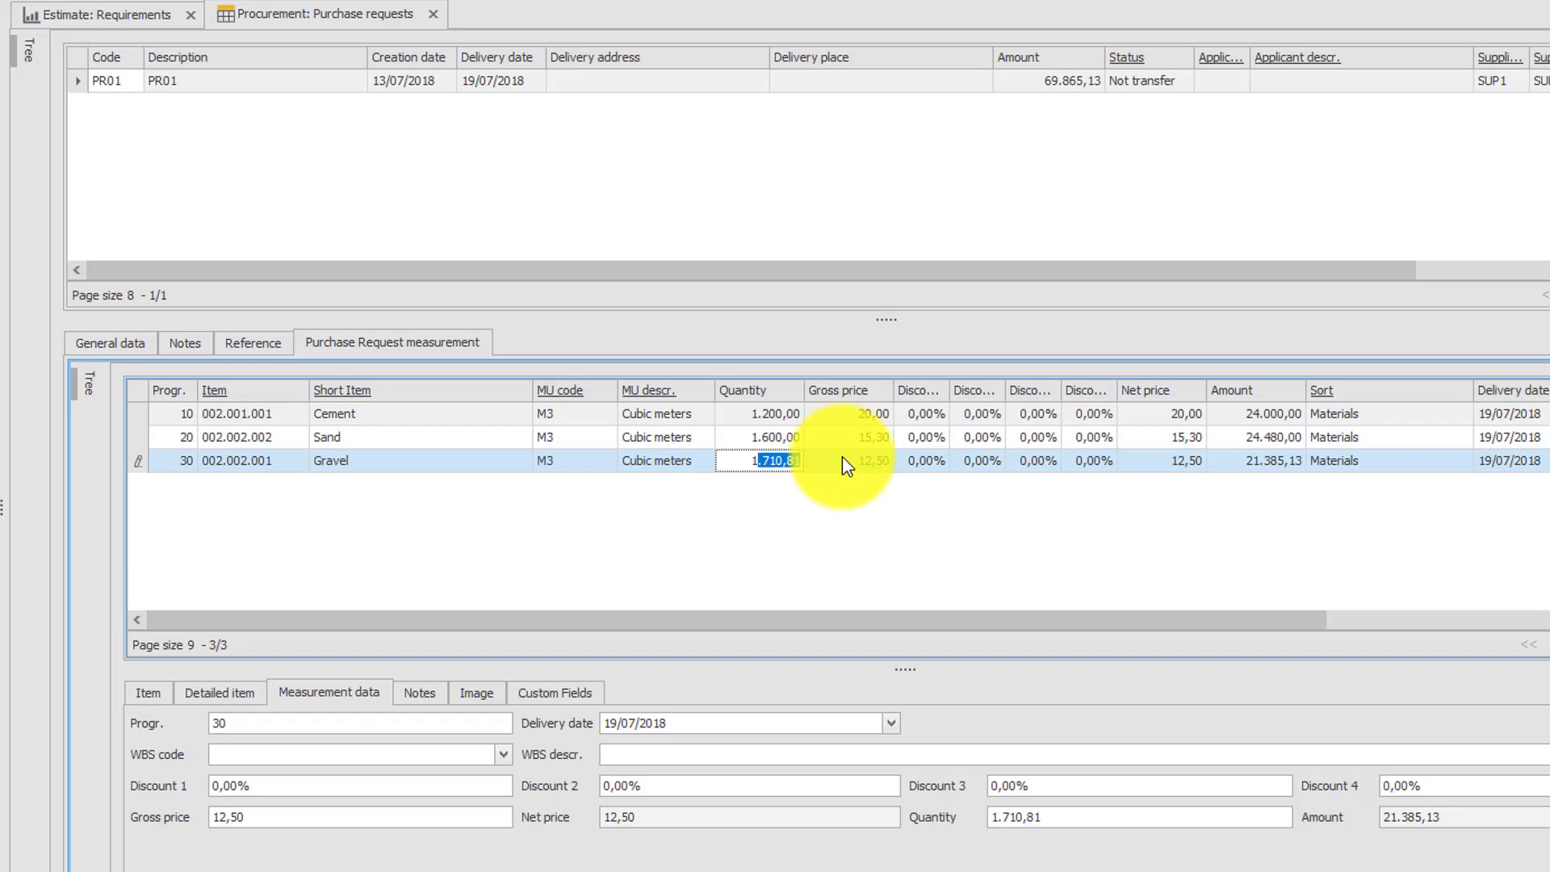
type("1.800")
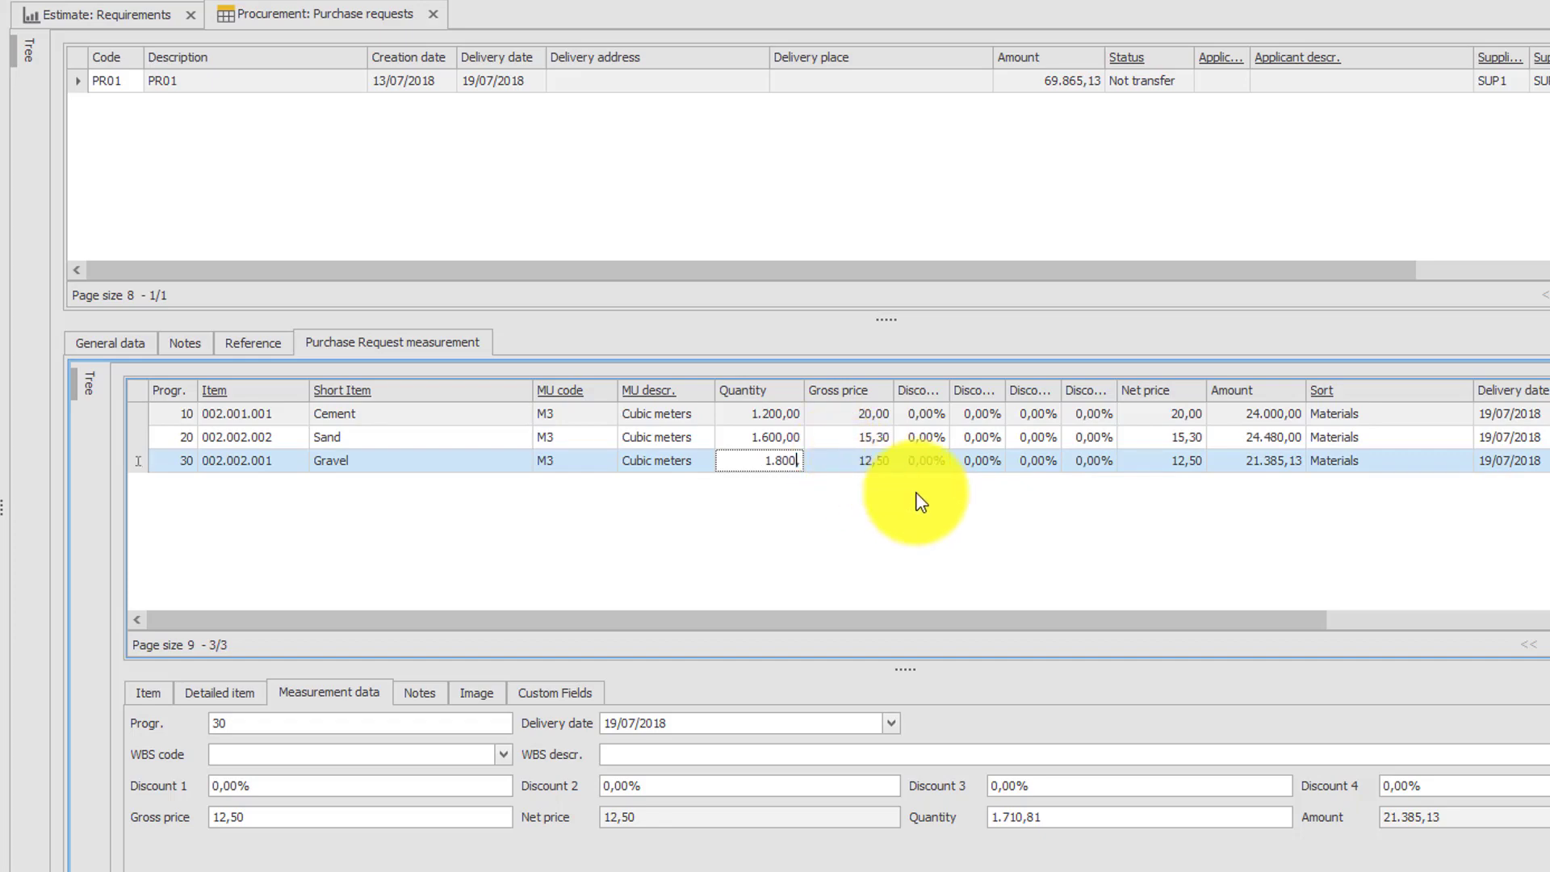
key("Return")
left_click(113, 129)
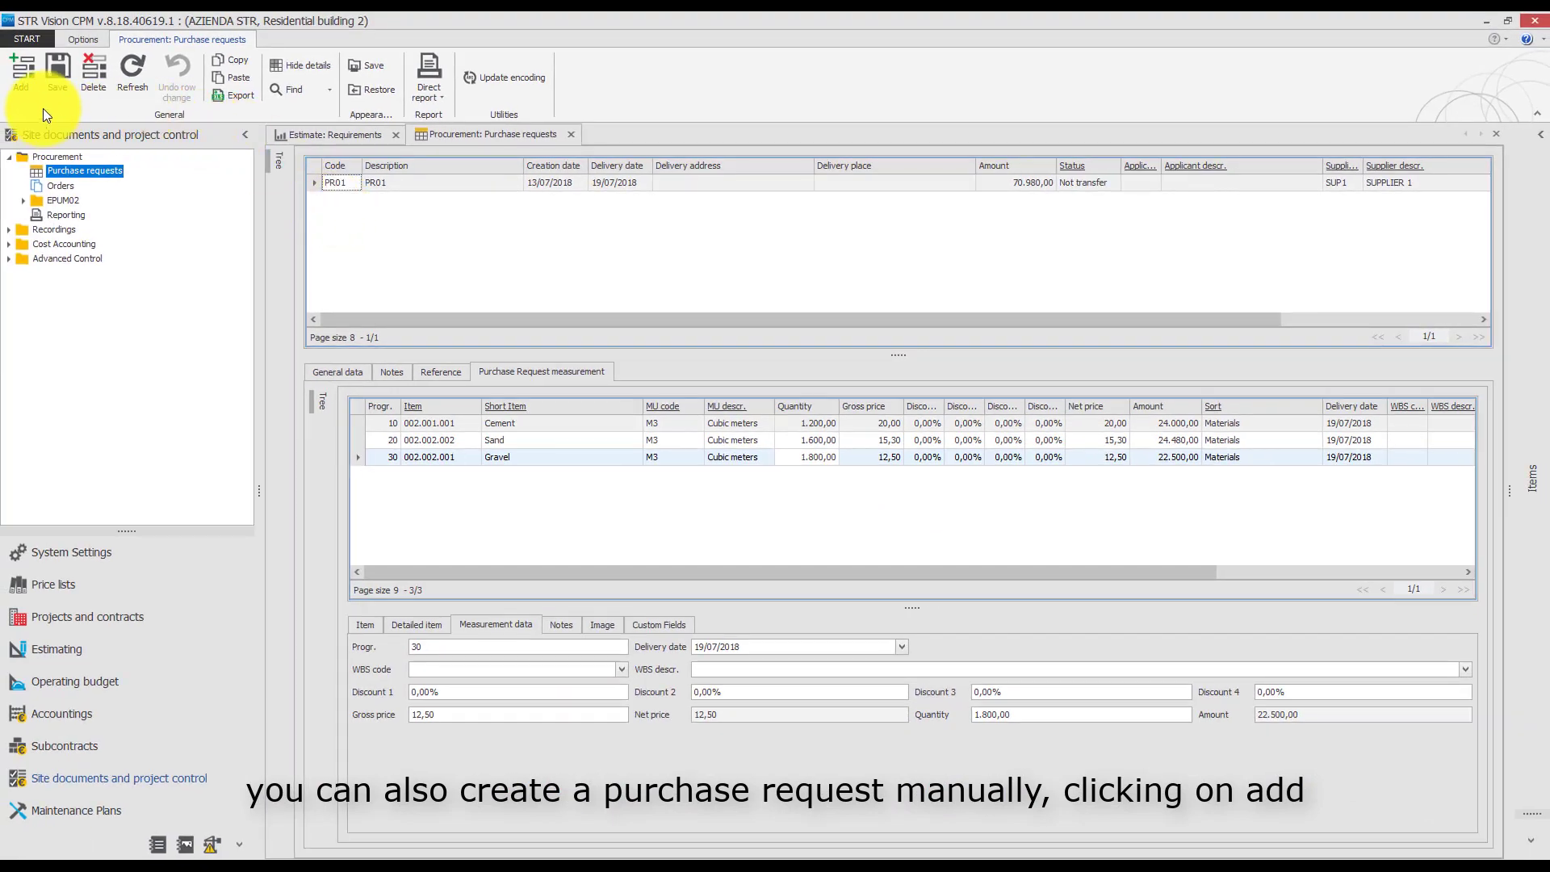
Add a new purchase request manually with code PR02 and description PR02.
left_click(22, 80)
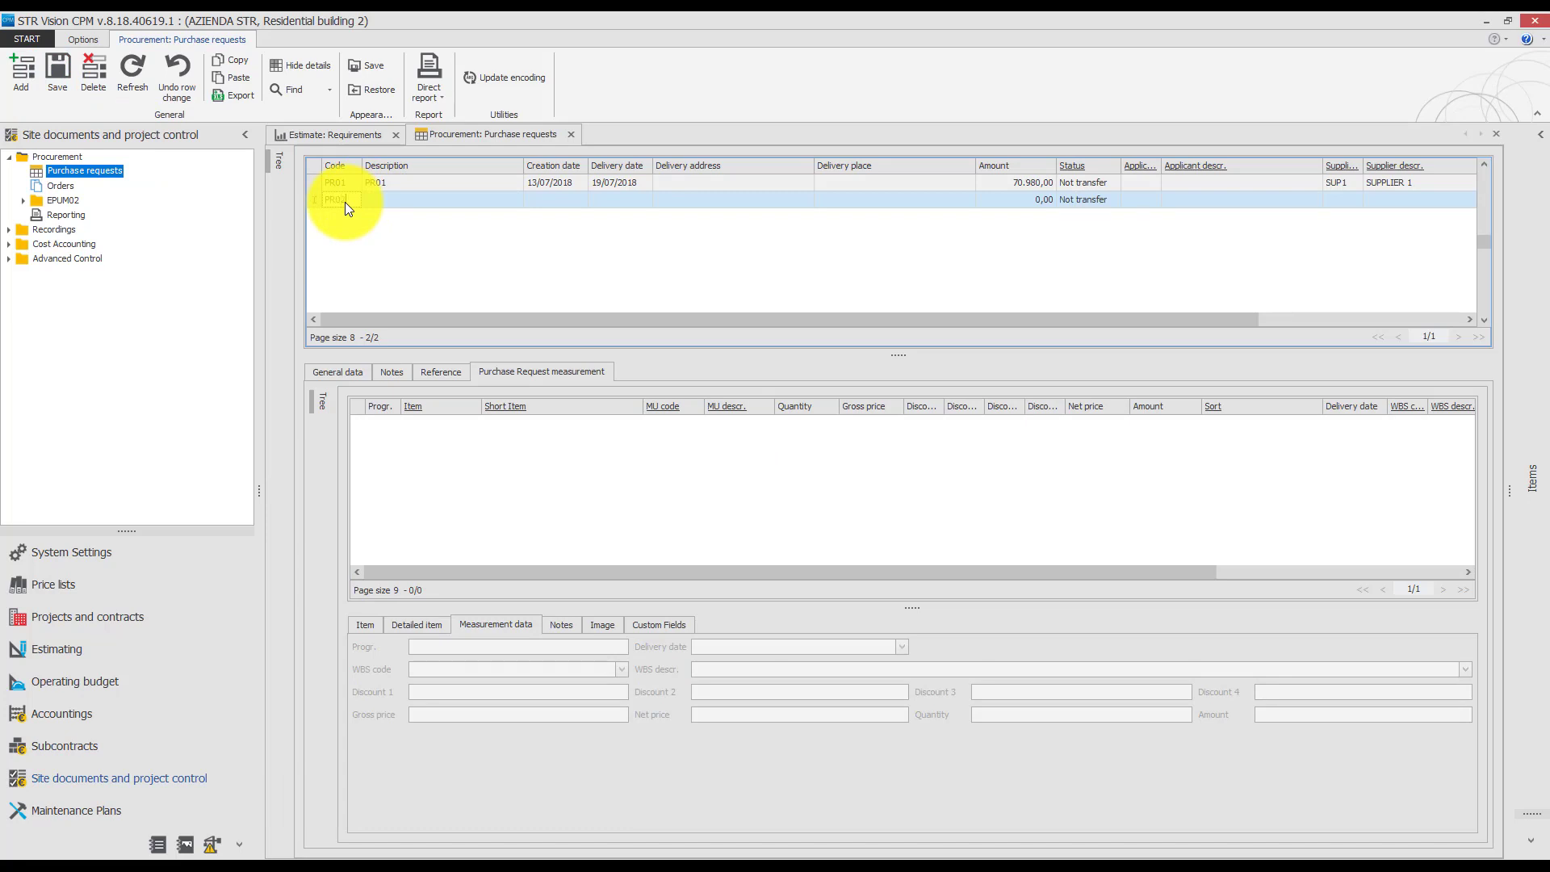
key("Tab")
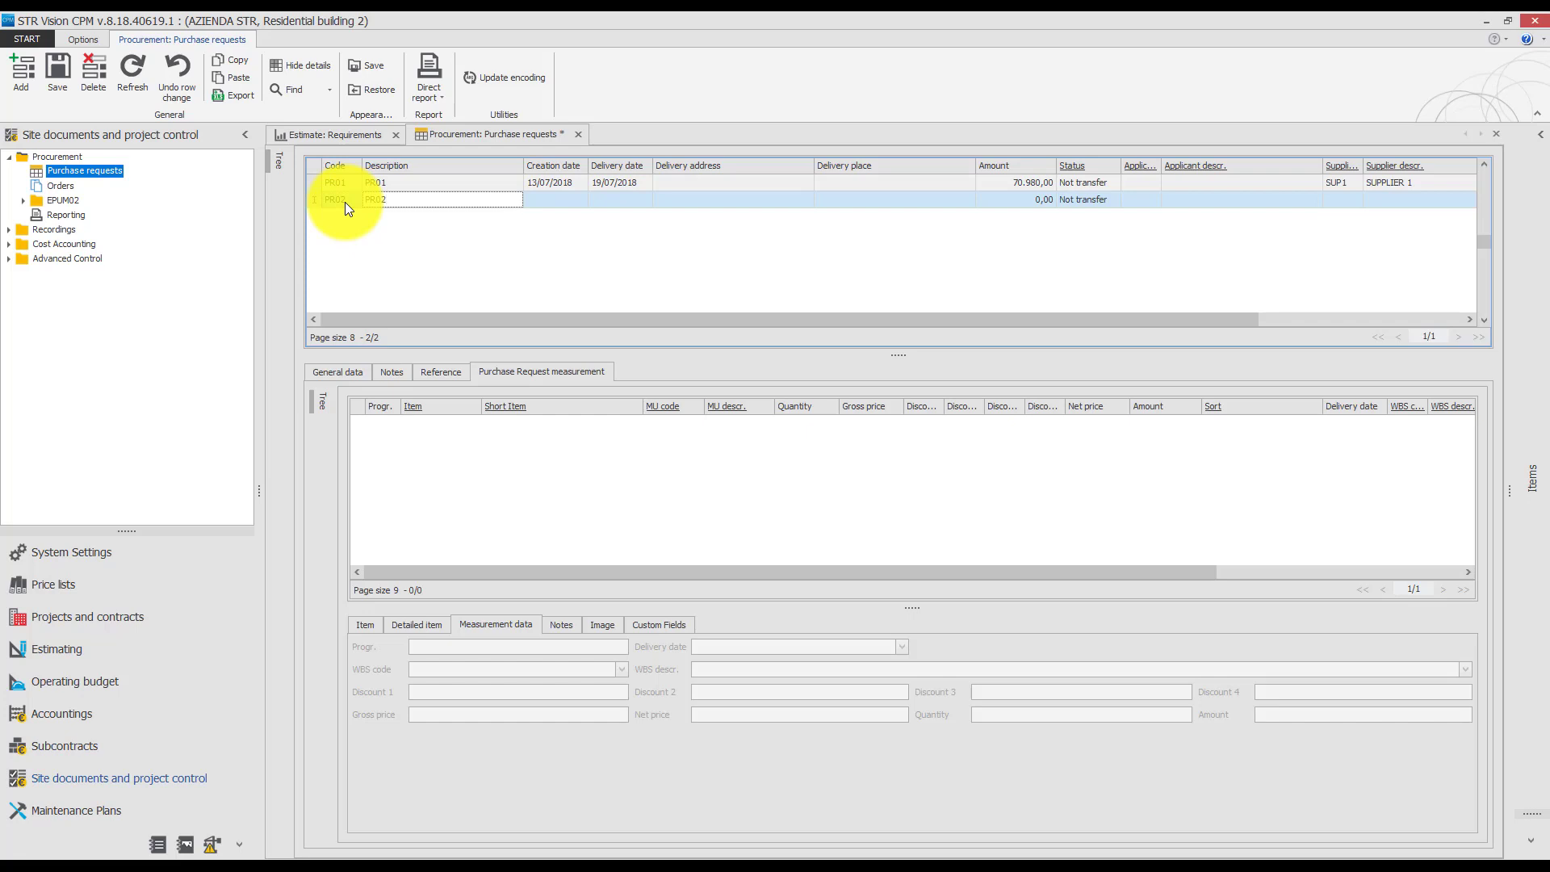
type("PR02")
key("Tab")
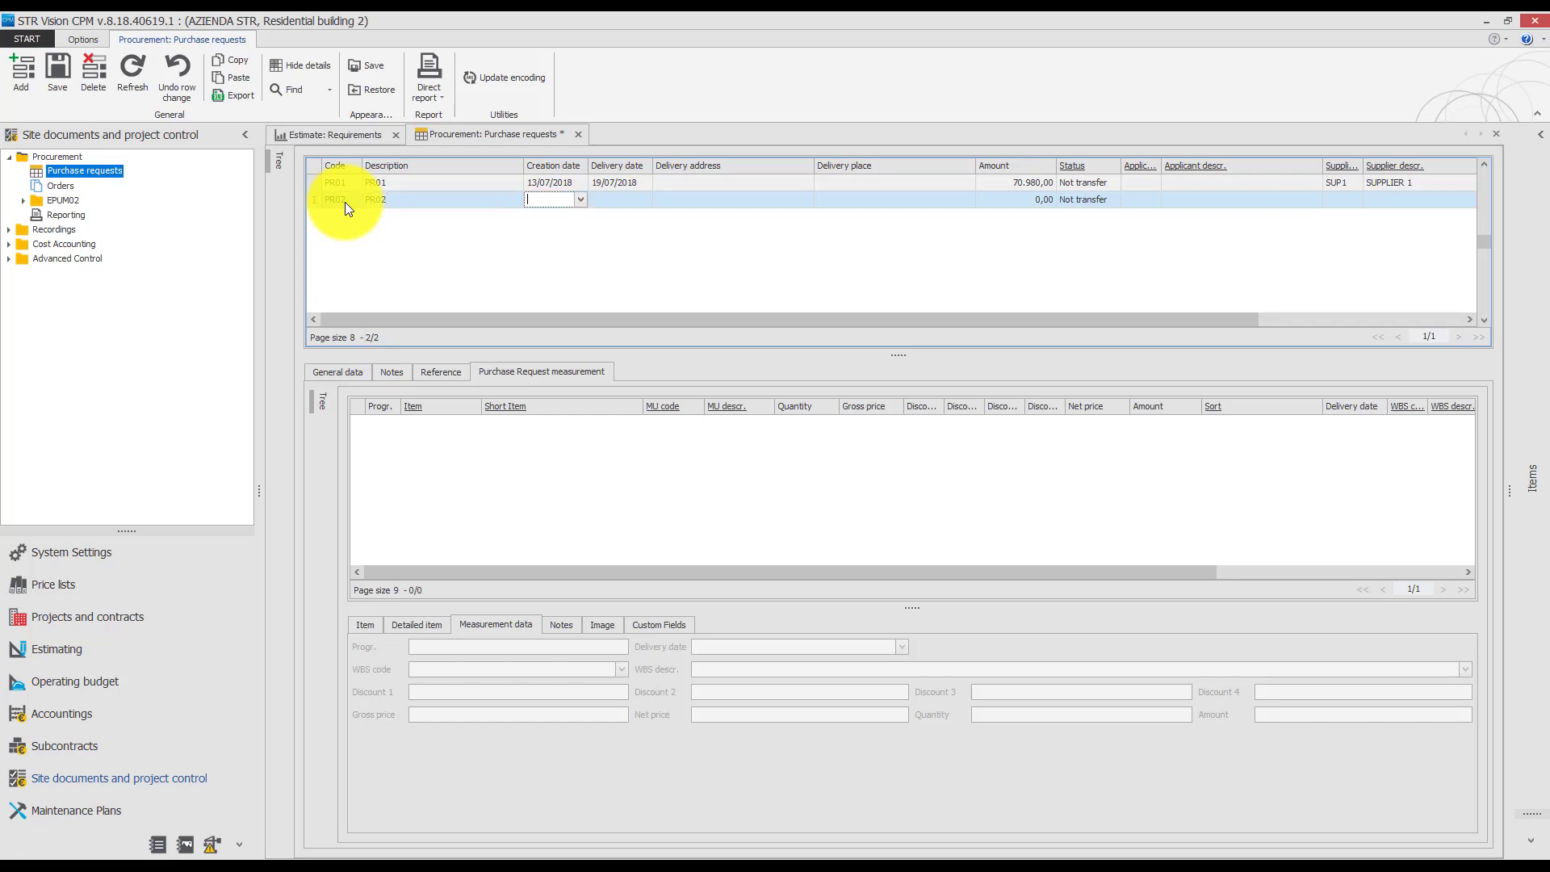
Give purchase request PR02 the creation date 16/07/2018 and delivery date 31/07/2018, and move to its empty measurement lines.
left_click(581, 199)
left_click(554, 330)
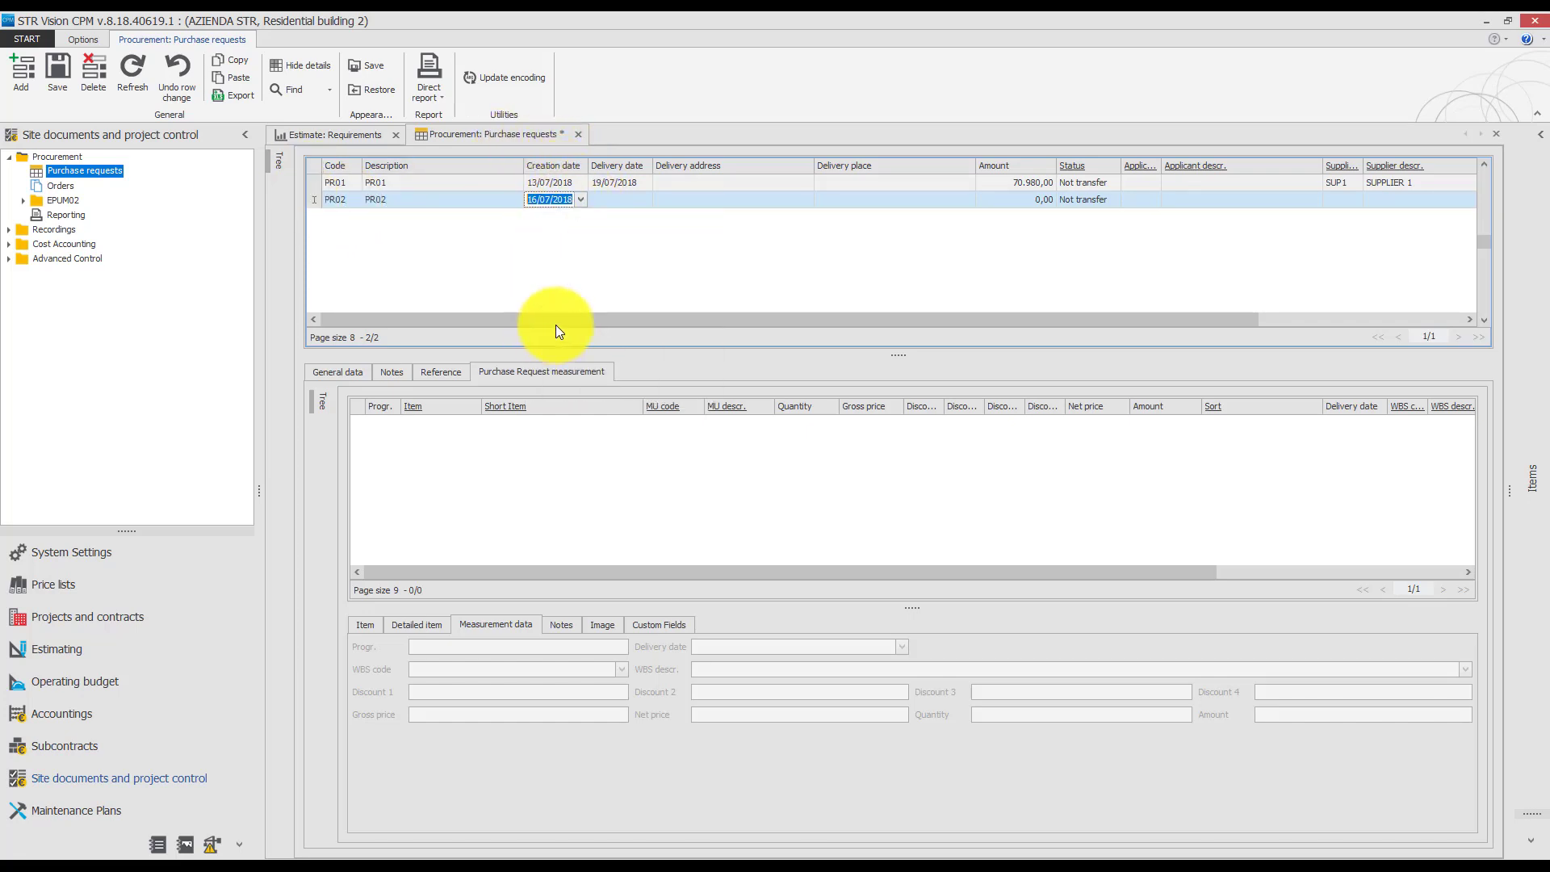
left_click(632, 199)
left_click(645, 199)
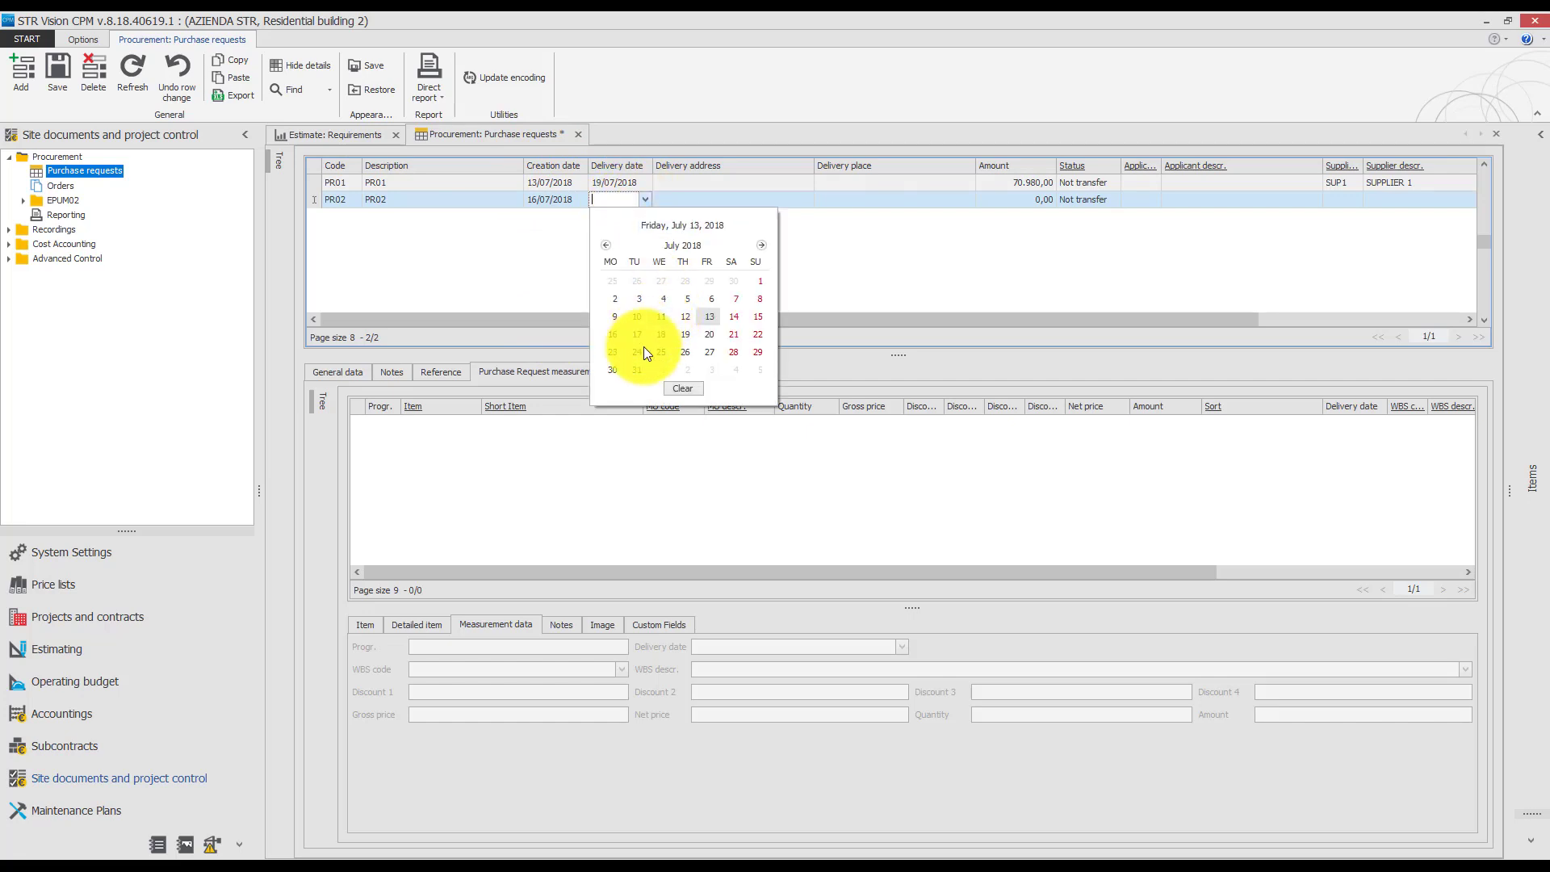
left_click(637, 370)
left_click(353, 402)
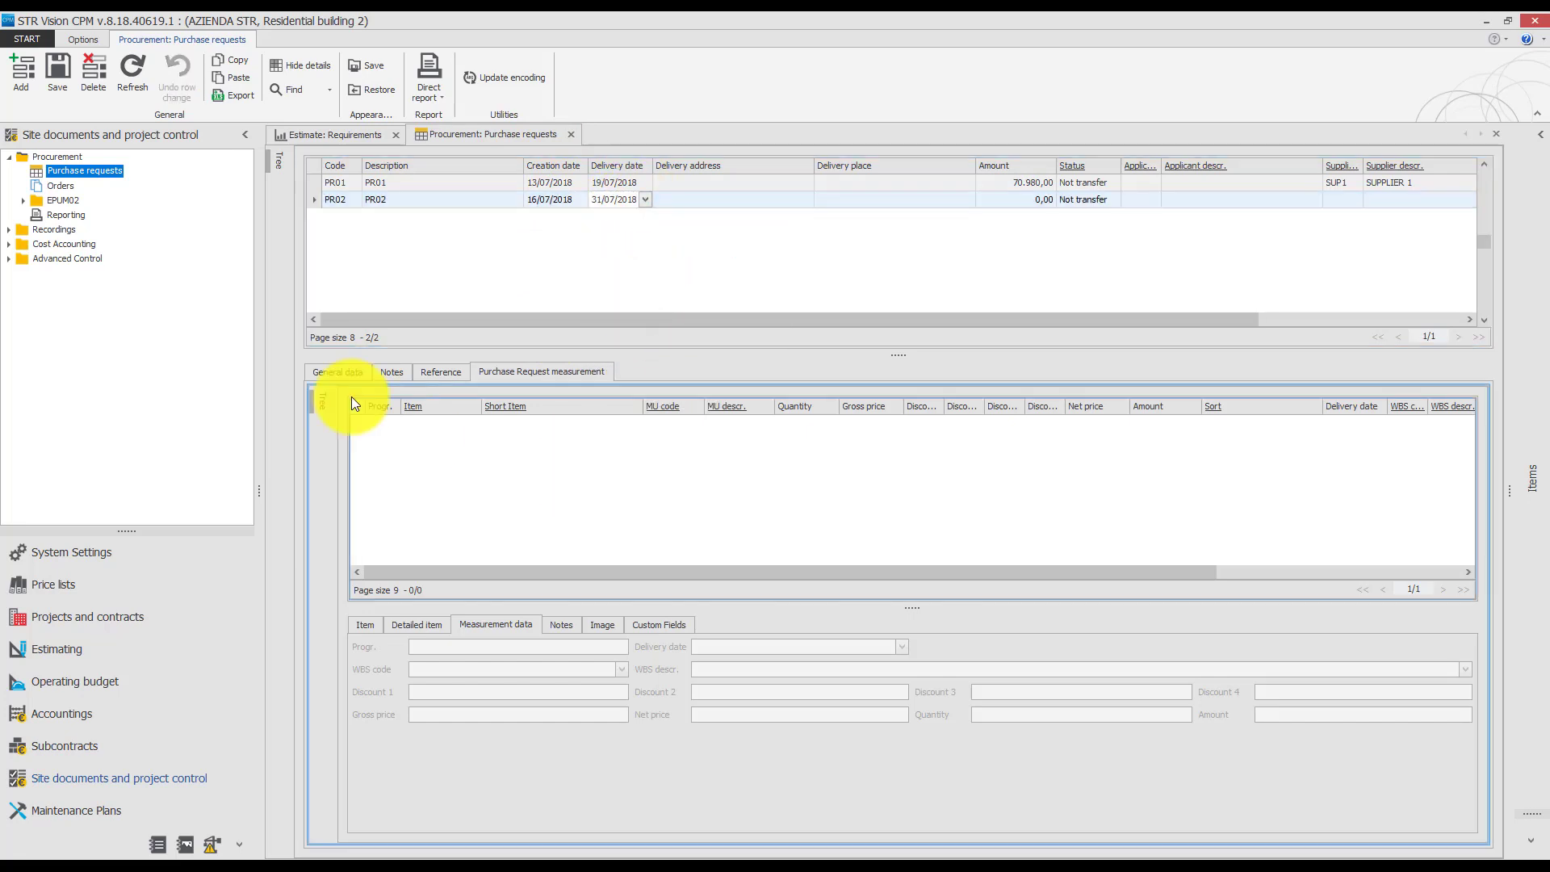
Add a measurement line to purchase request PR02 and assign it the short item Sand.
left_click(27, 80)
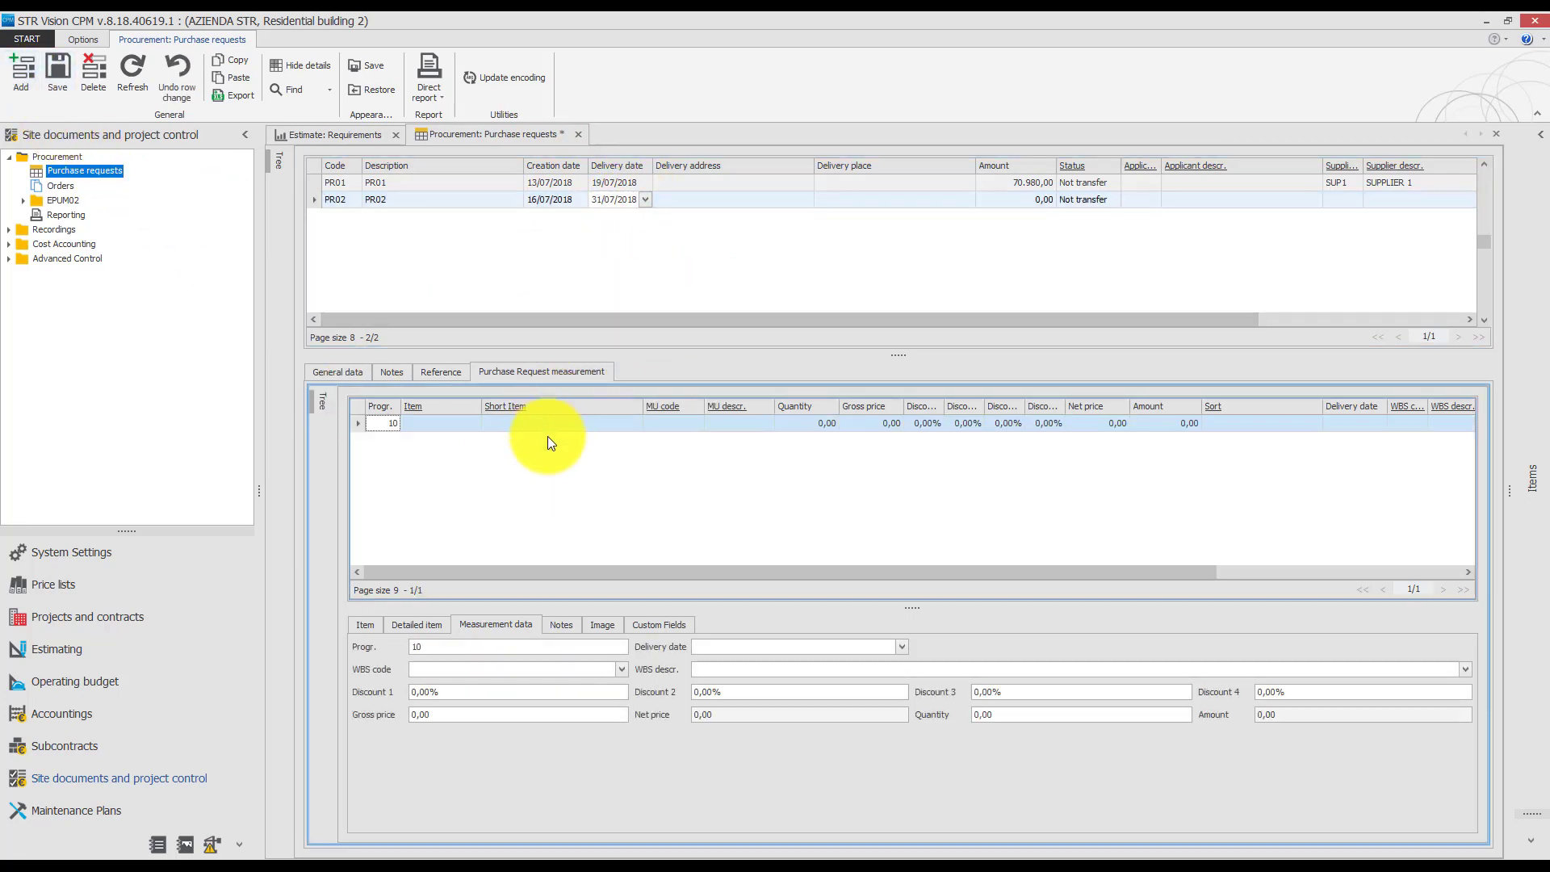
left_click(575, 424)
left_click(634, 423)
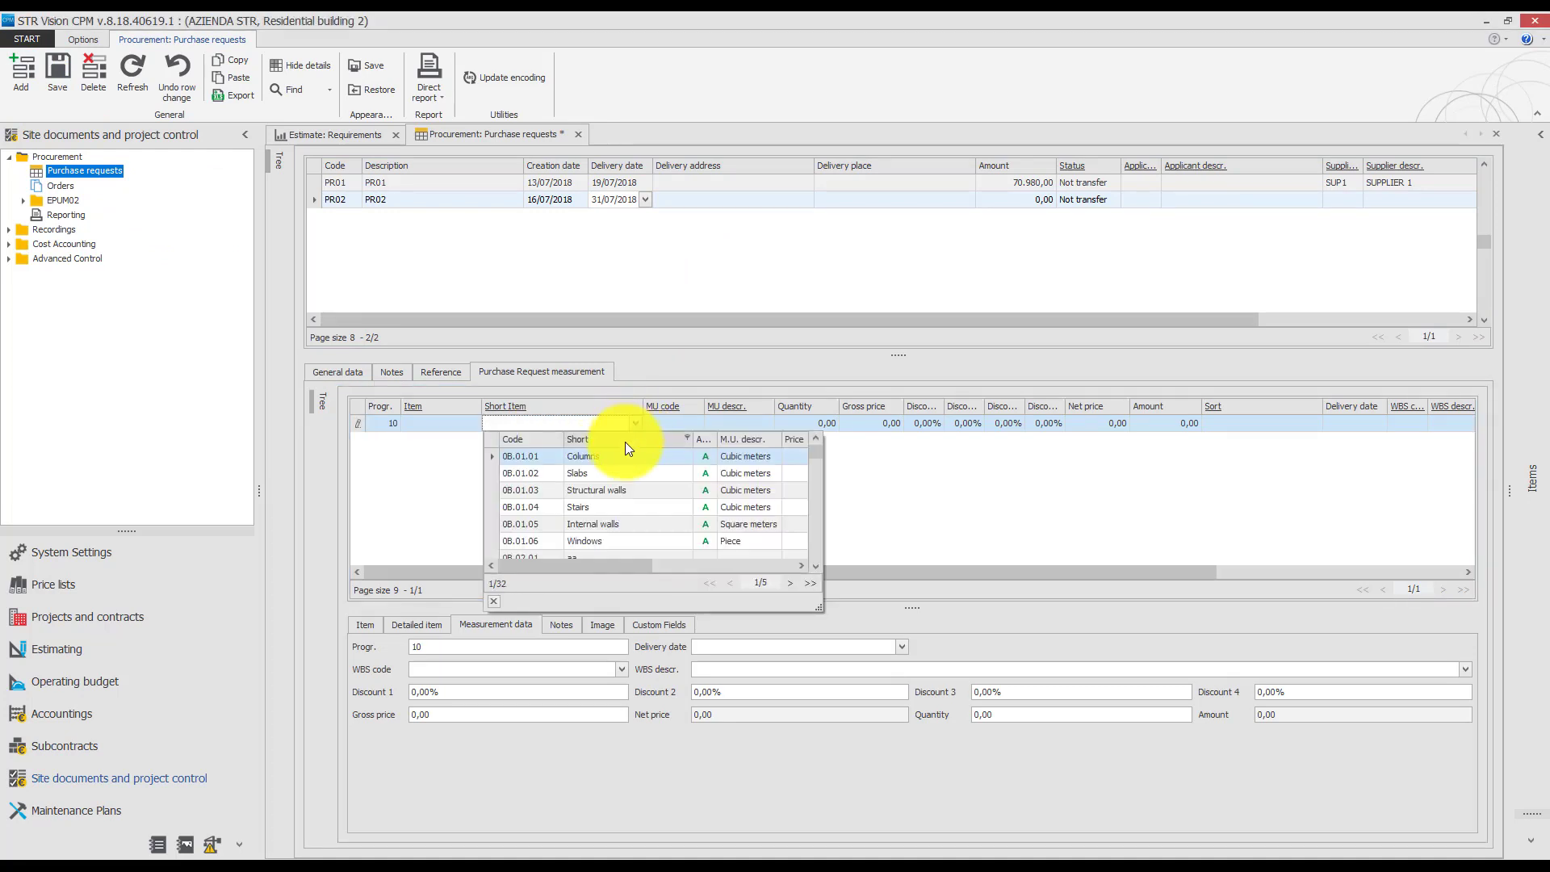
left_click(570, 422)
type("sand")
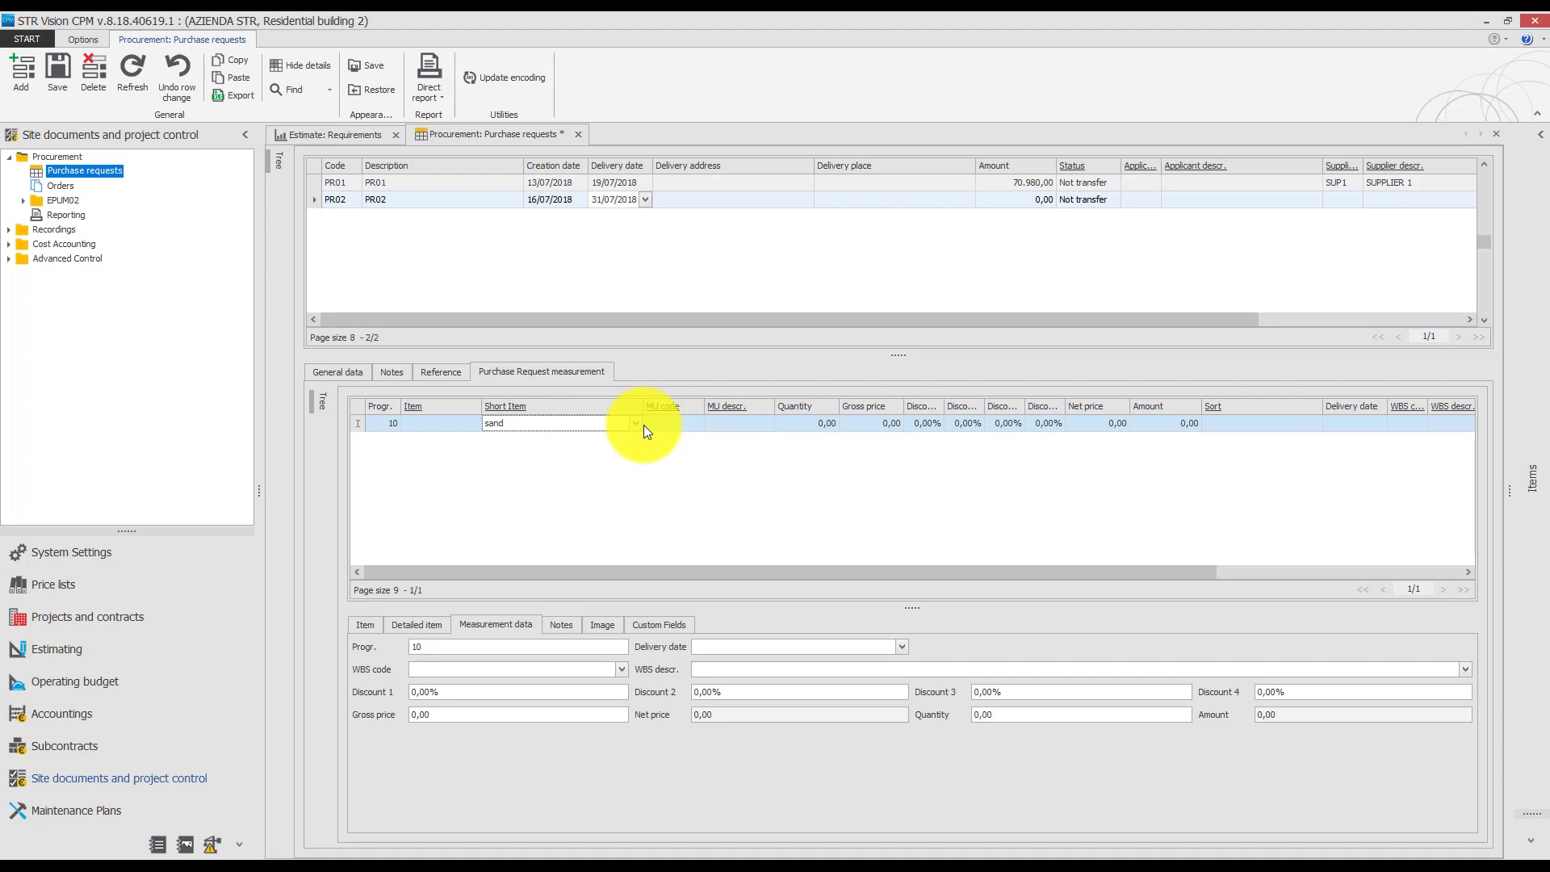
left_click(641, 425)
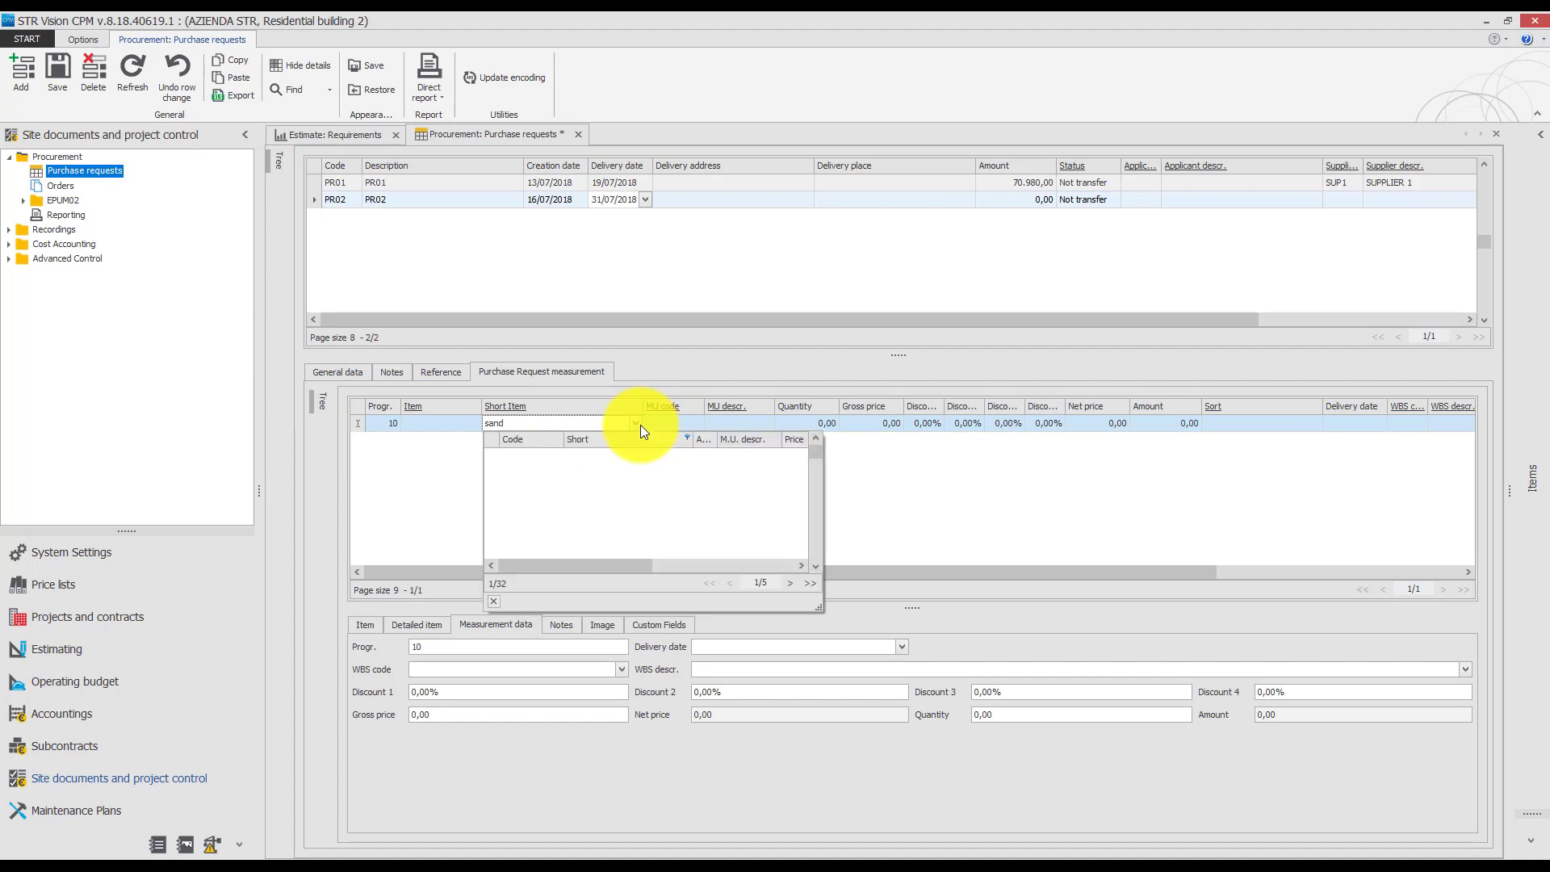
left_click(497, 458)
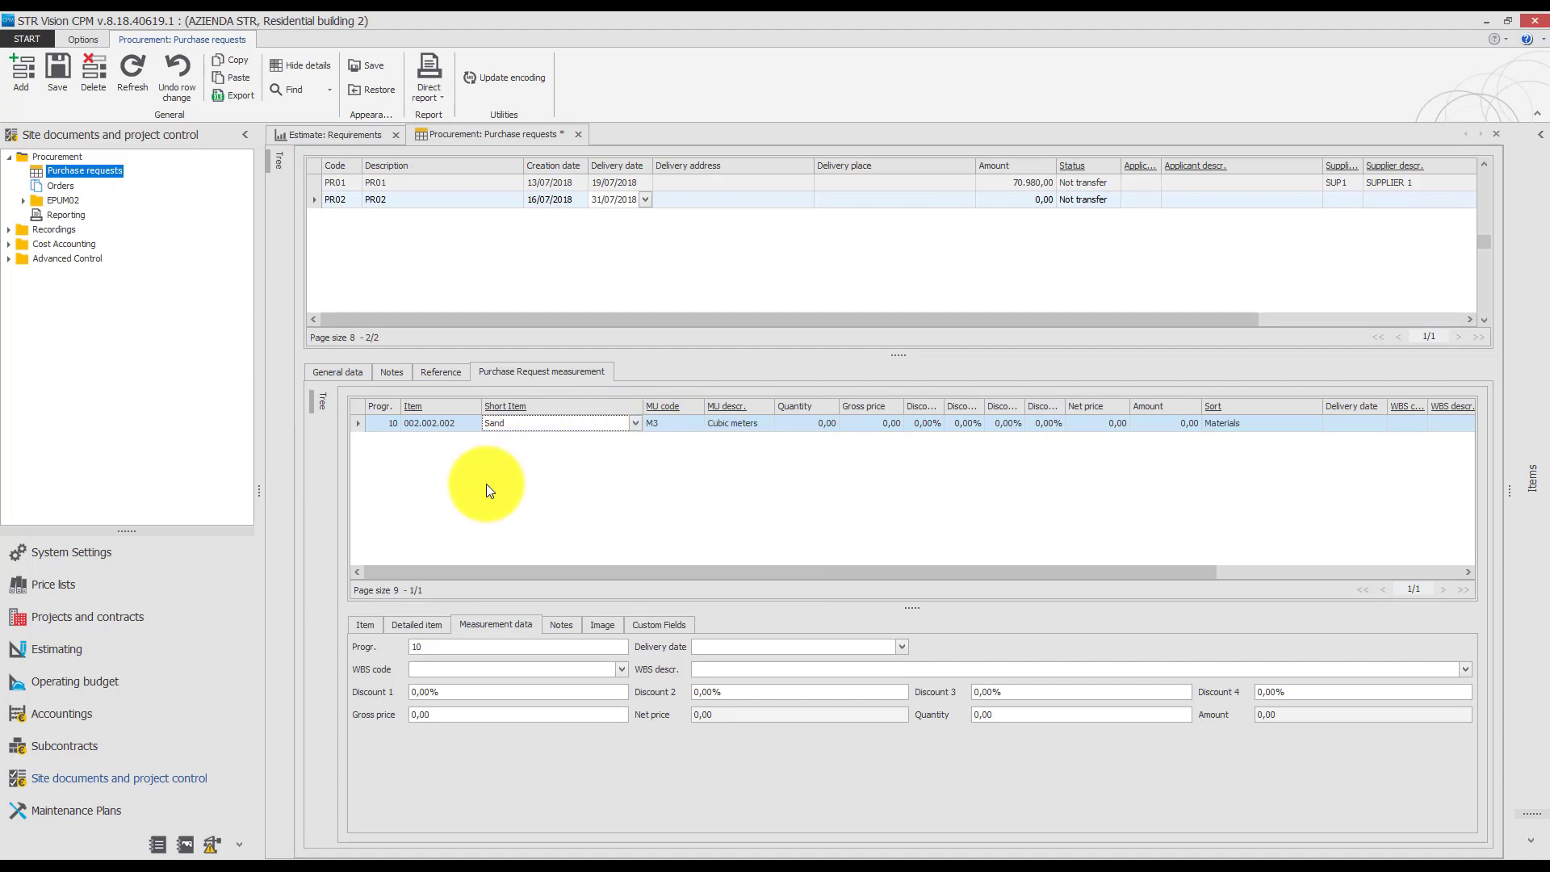
Set the Sand line's quantity to 10,00 and gross price to 20,00, and save purchase request PR02.
left_click(815, 425)
type("10")
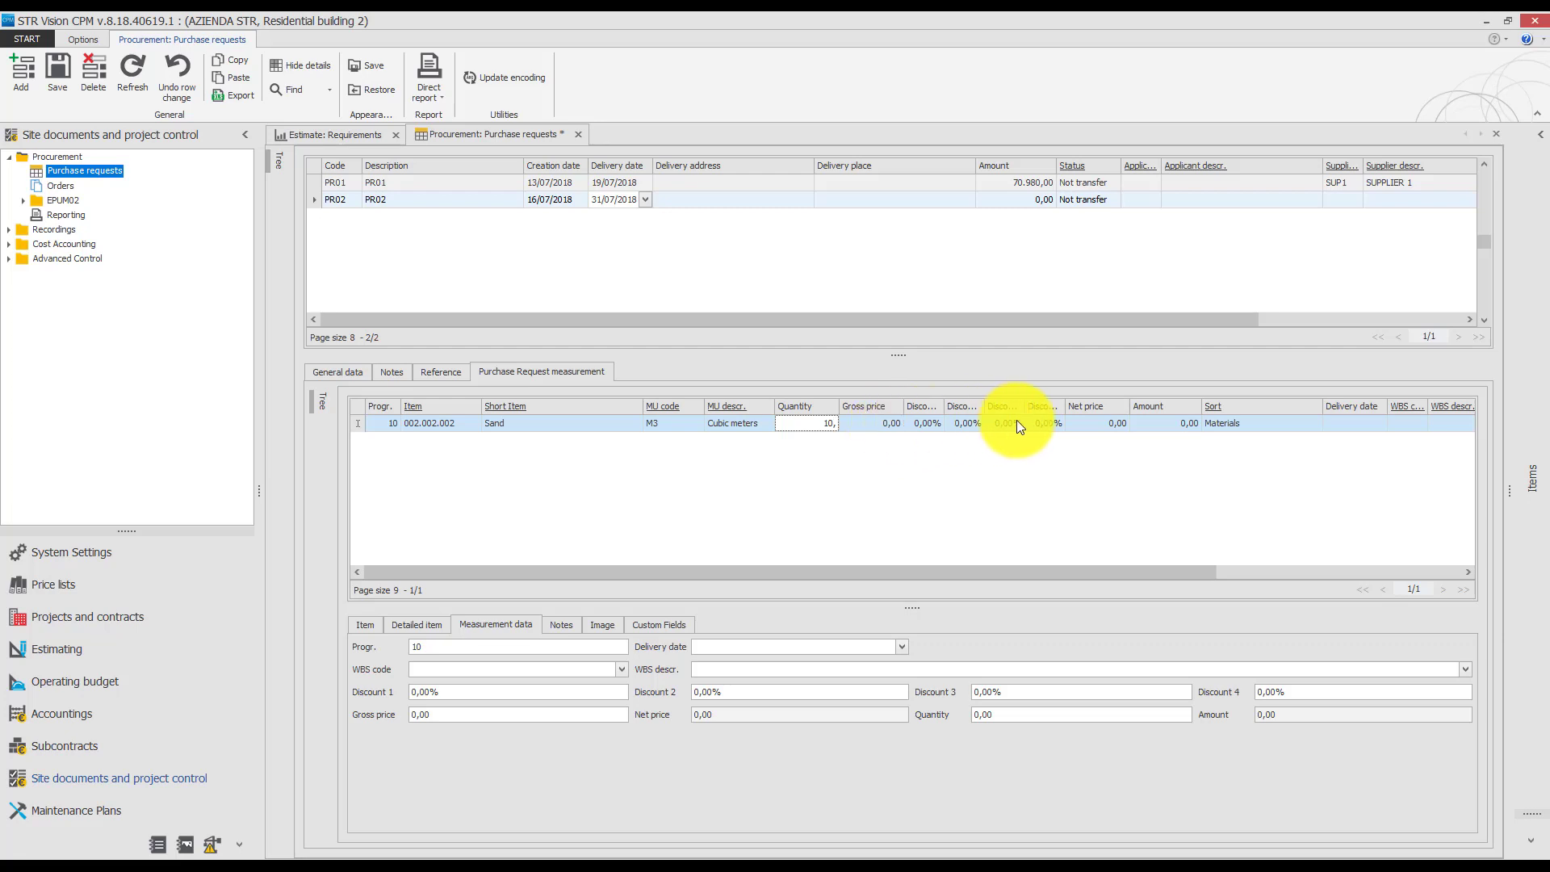
left_click(874, 423)
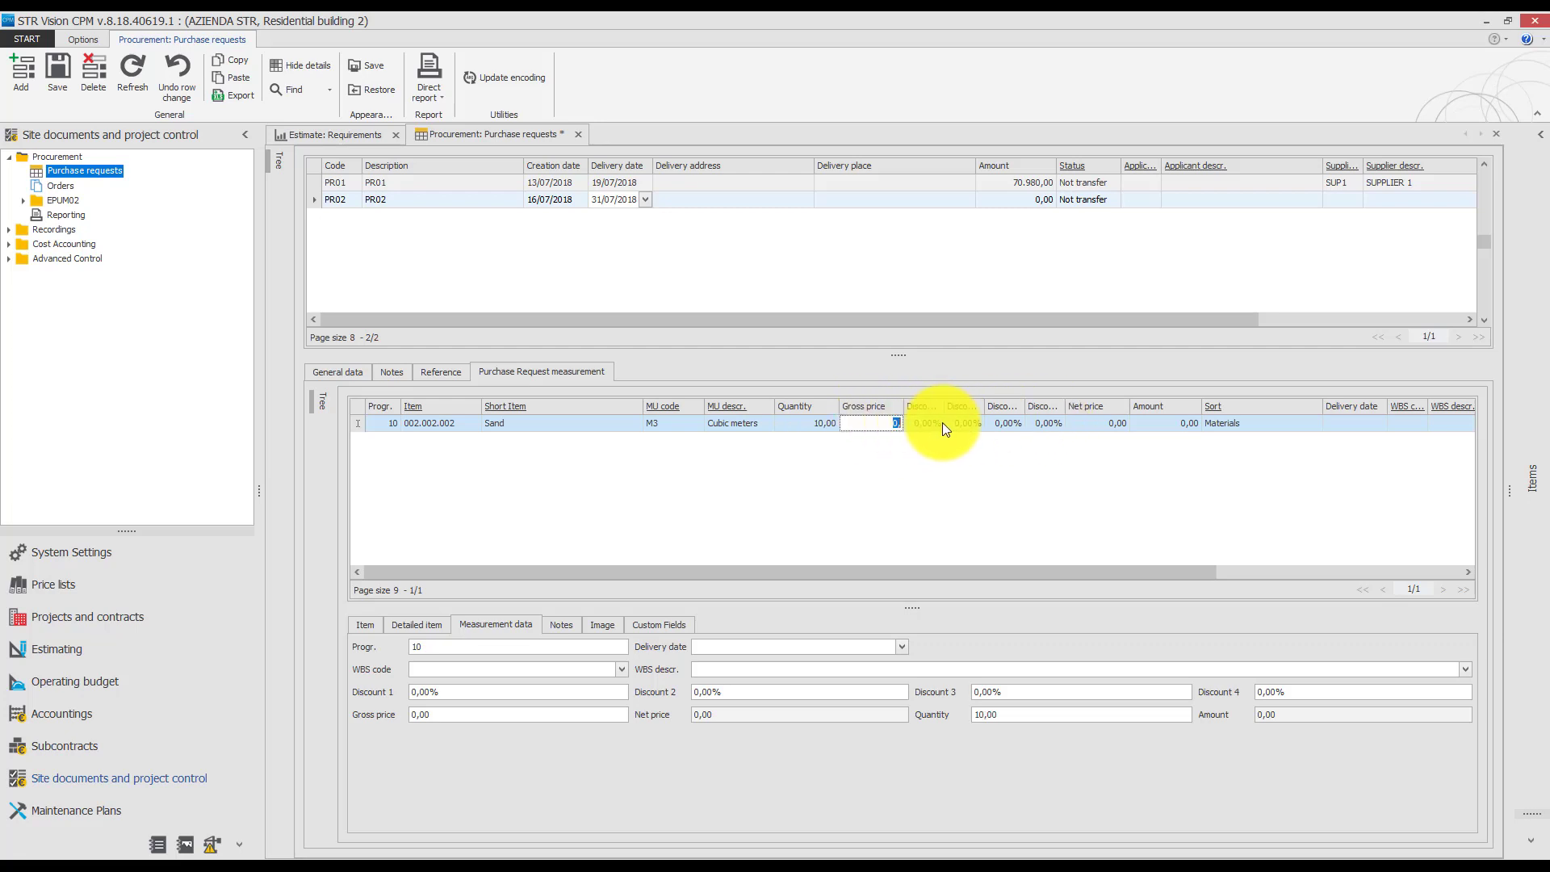
key("Return")
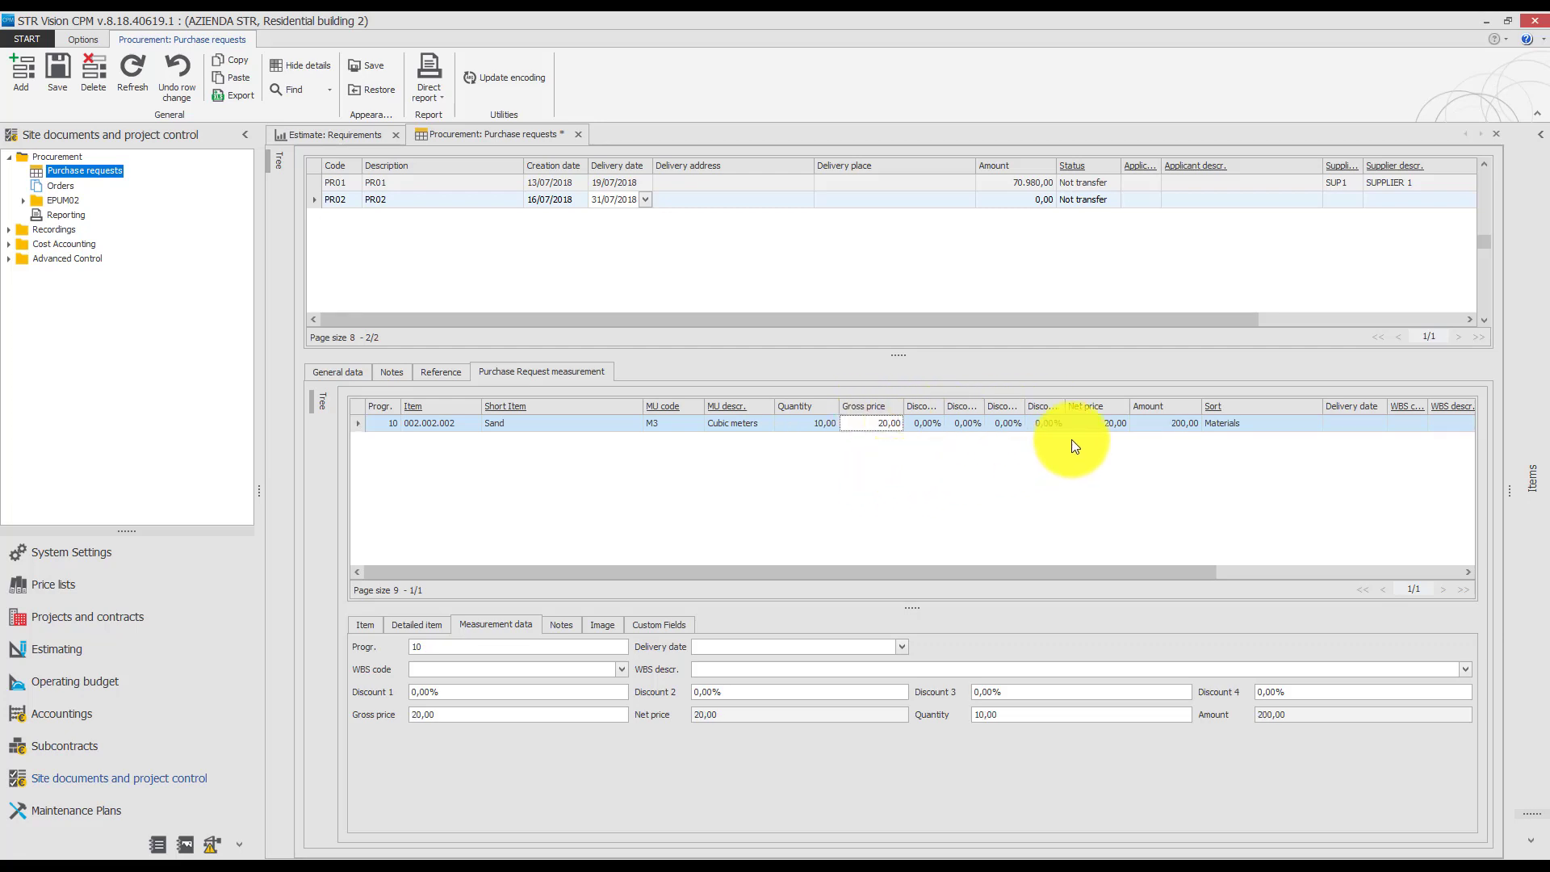
left_click(68, 70)
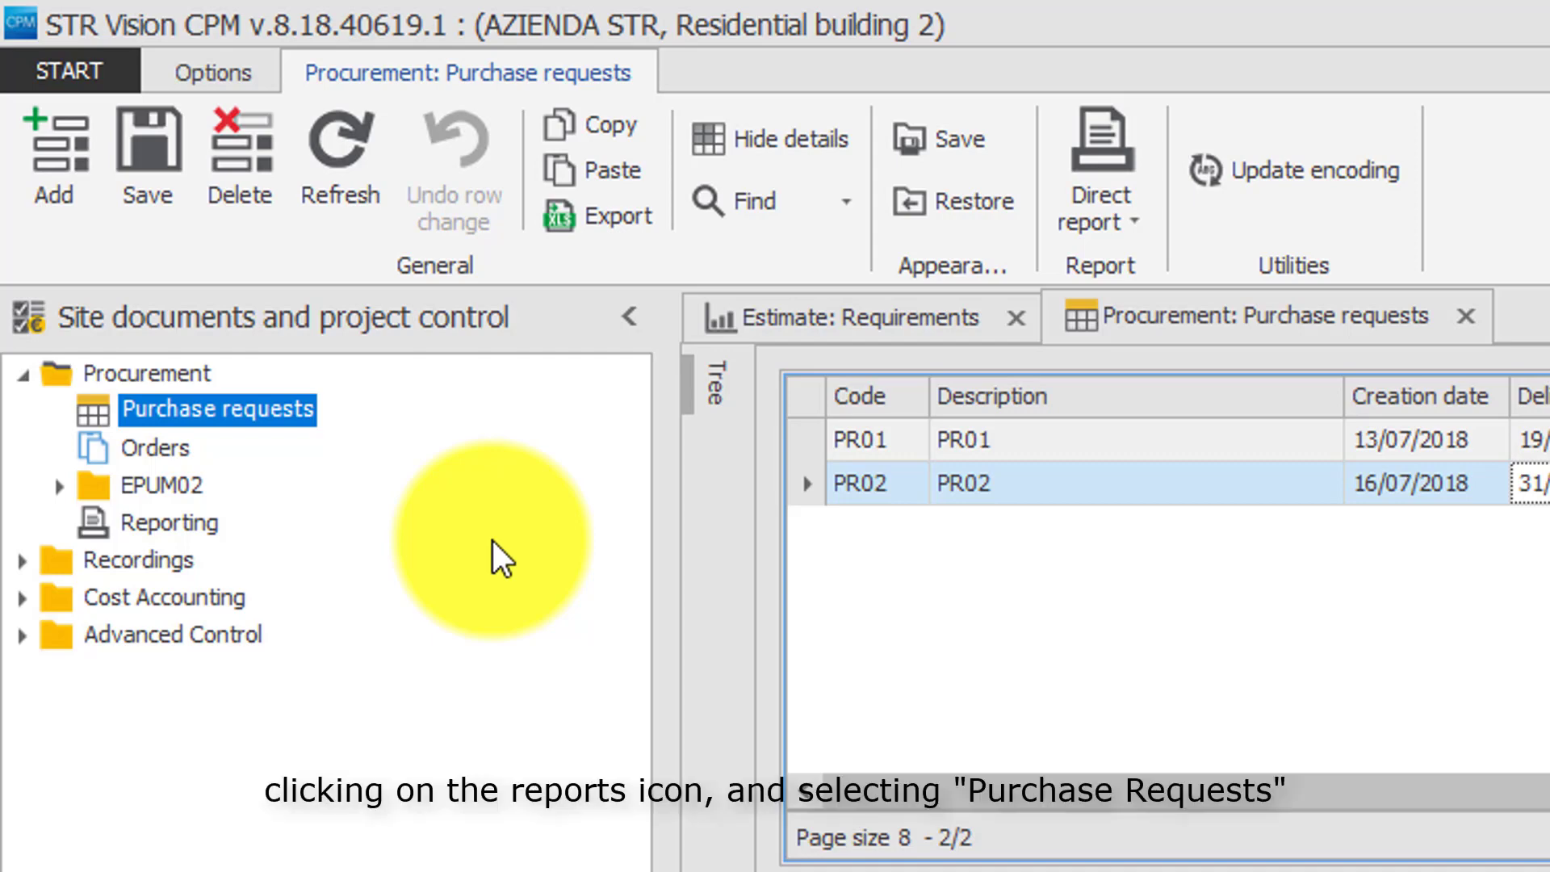
Open the Procurement reporting and add a report of type Purchase Requests.
left_click(180, 525)
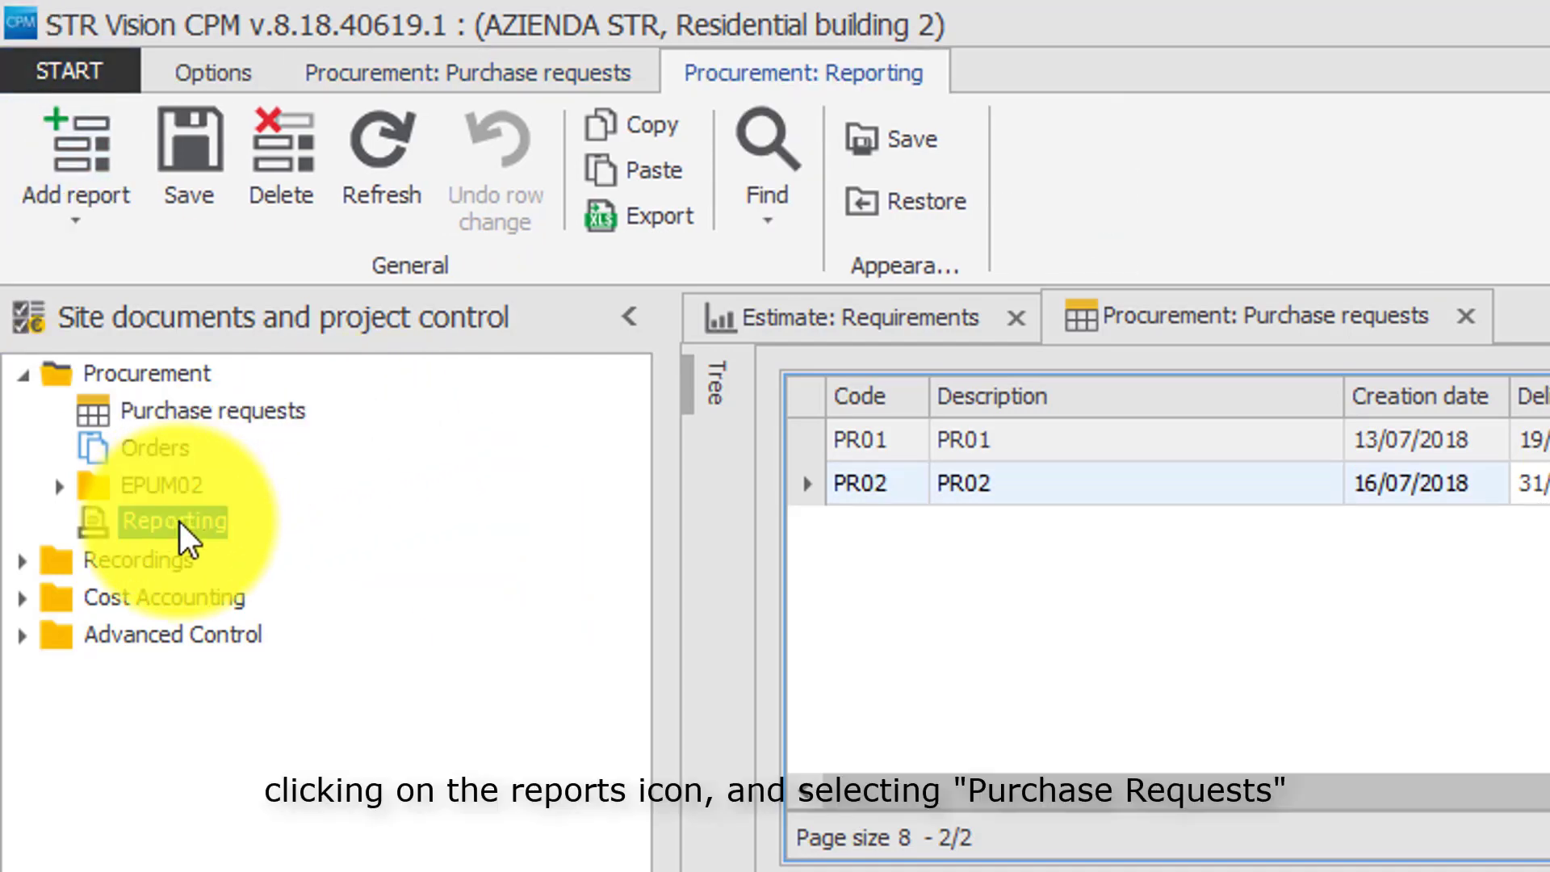
left_click(87, 203)
left_click(83, 267)
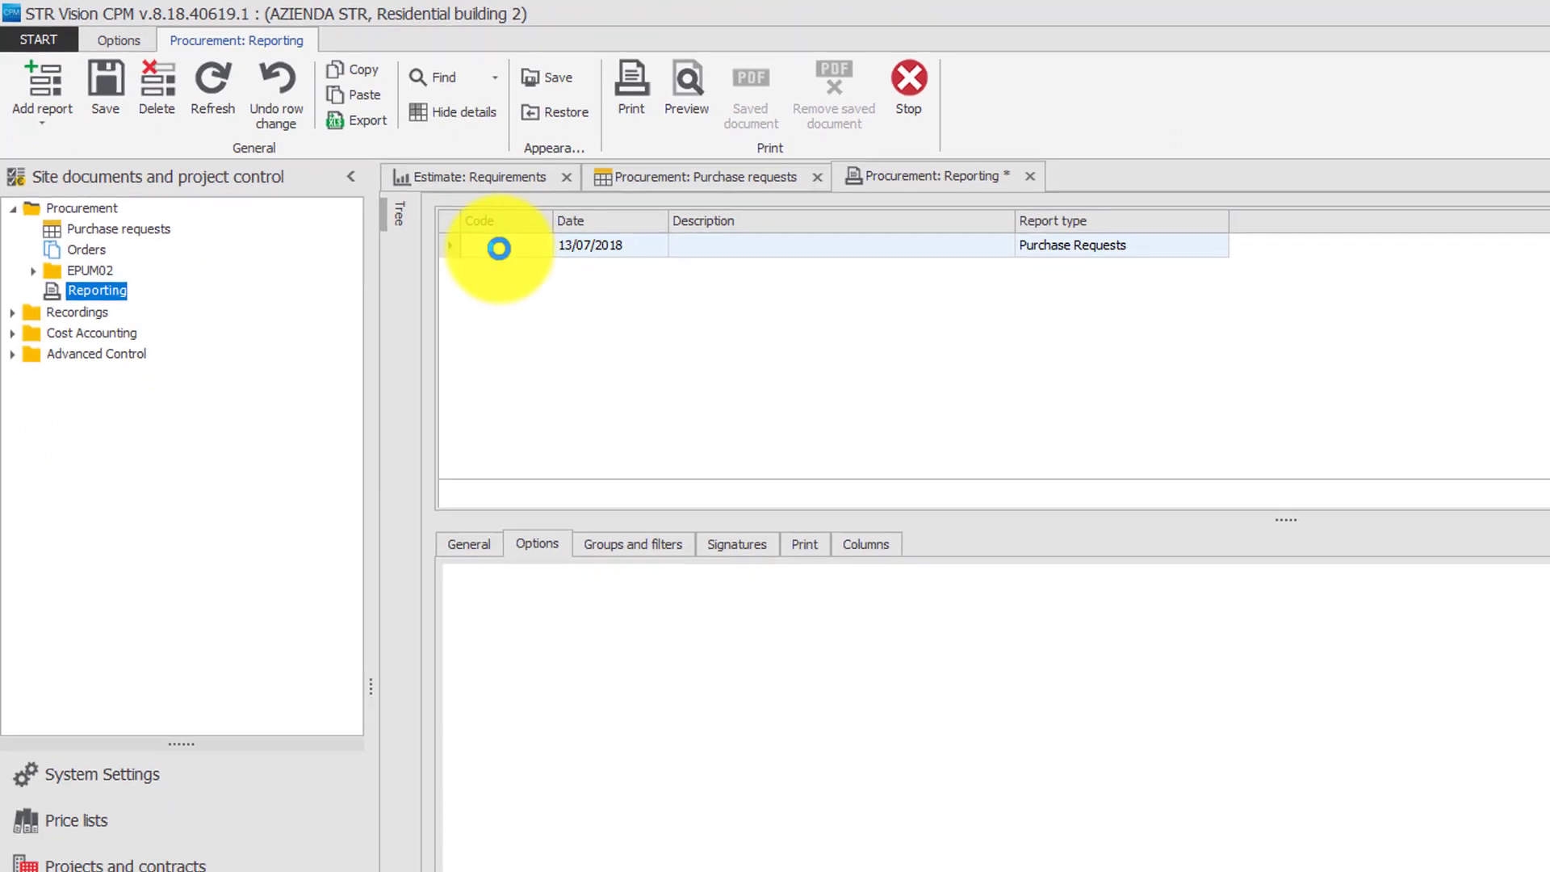
Give the new purchase requests report the code PR01 and description PR01.
left_click(499, 248)
type("P")
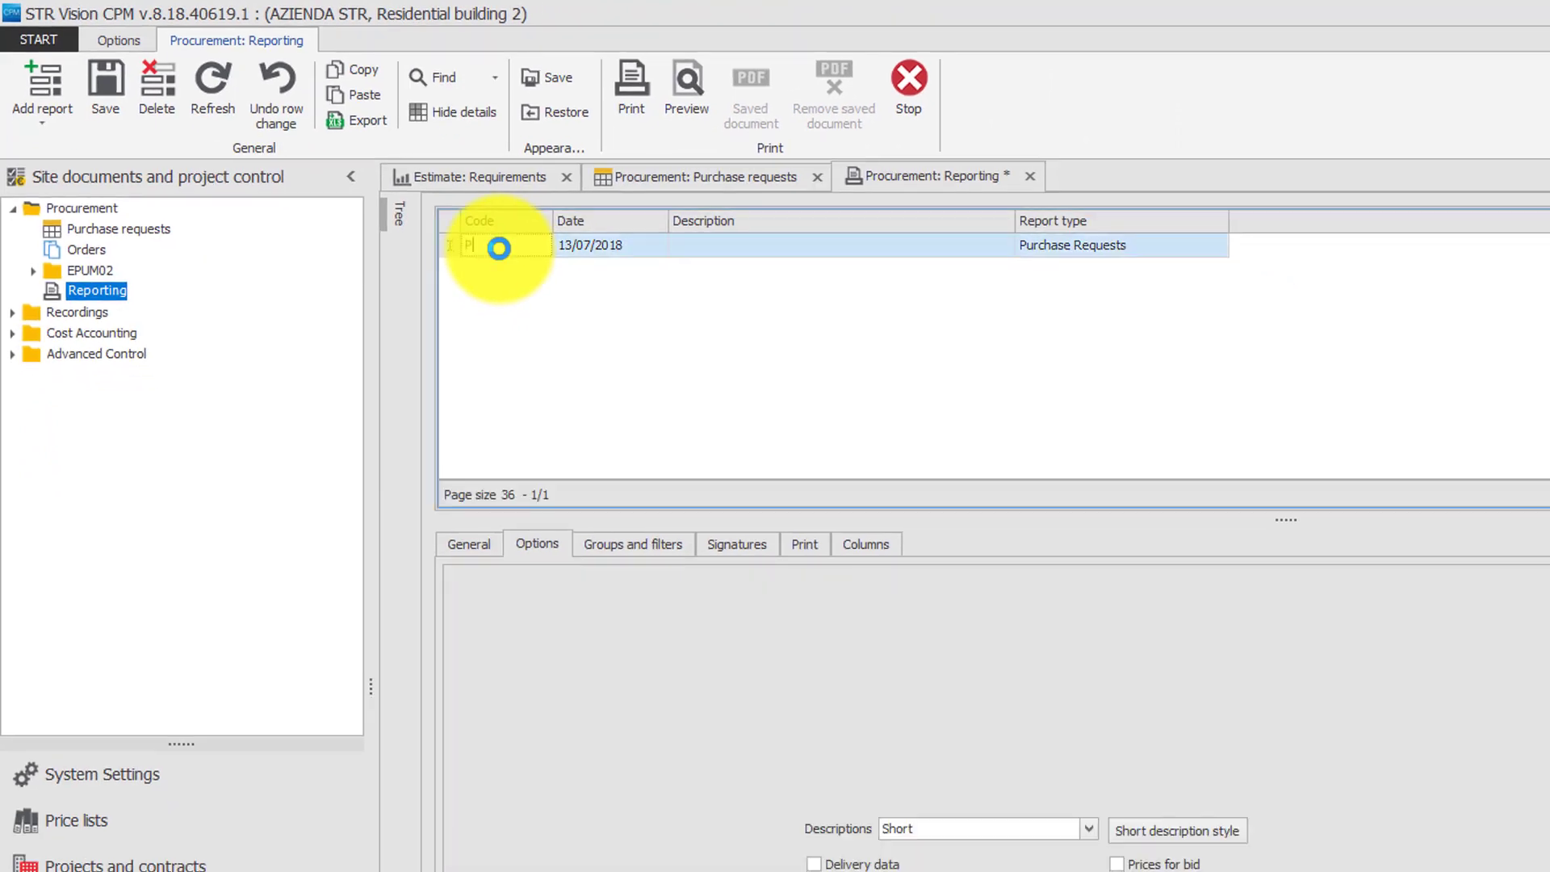
type("R01")
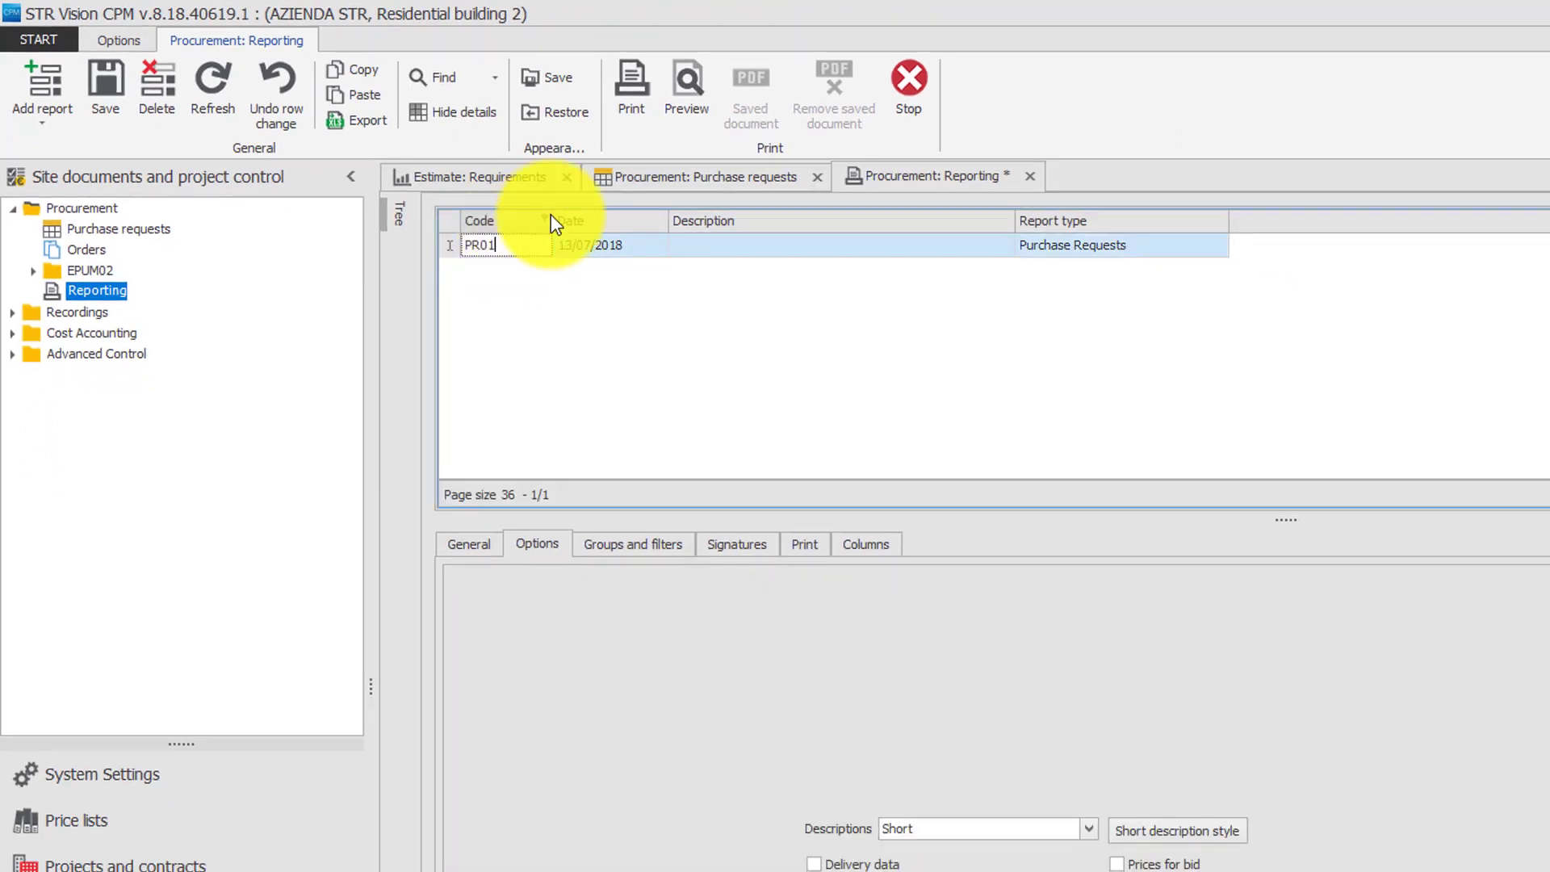
left_click(686, 243)
type("R0")
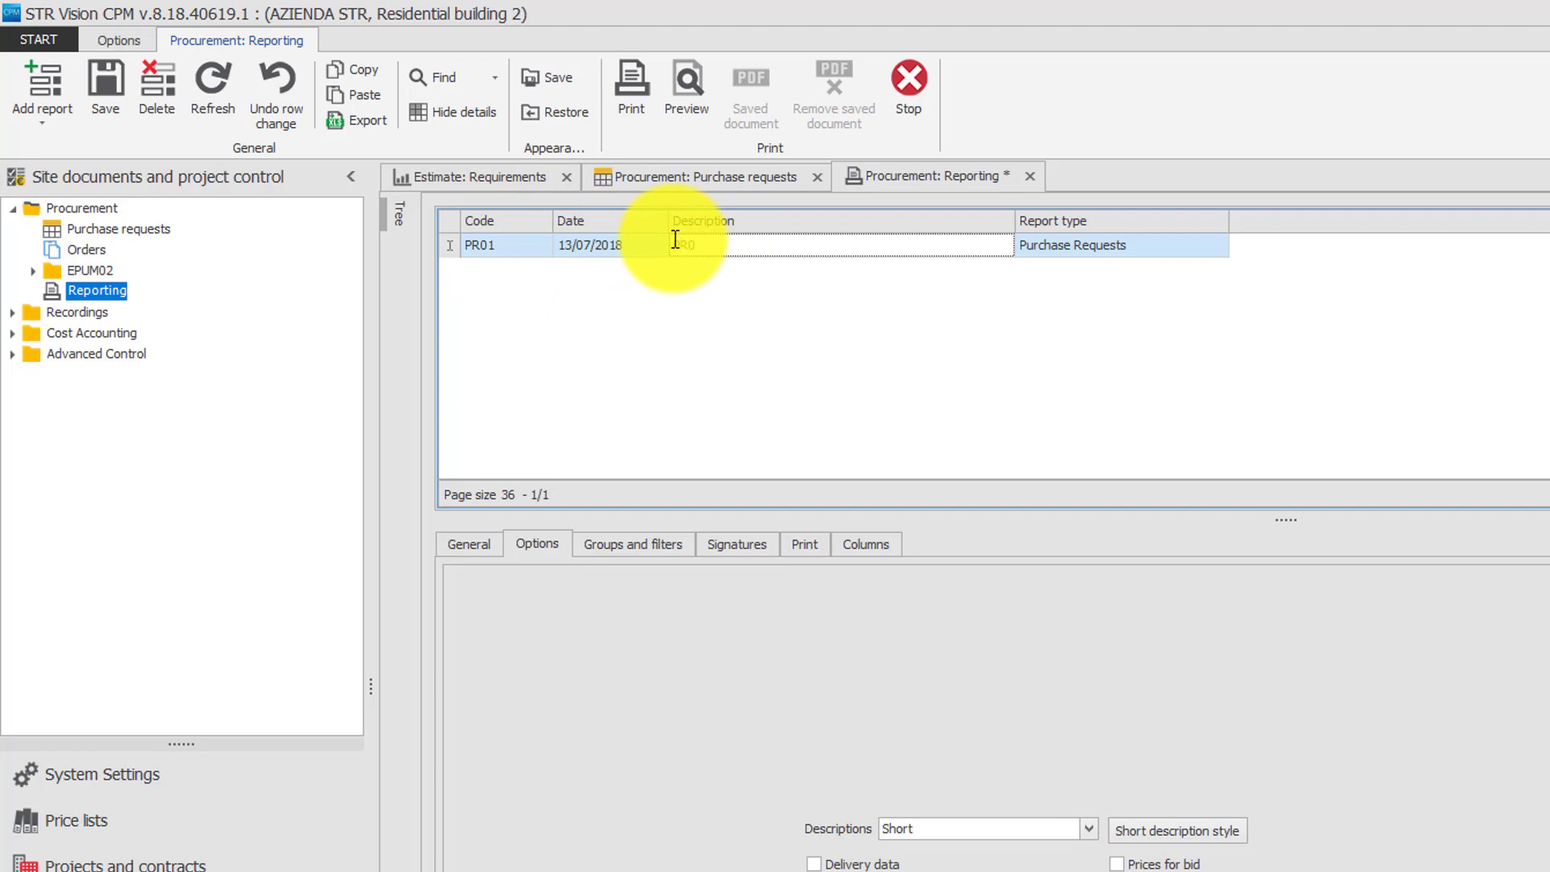
type("1")
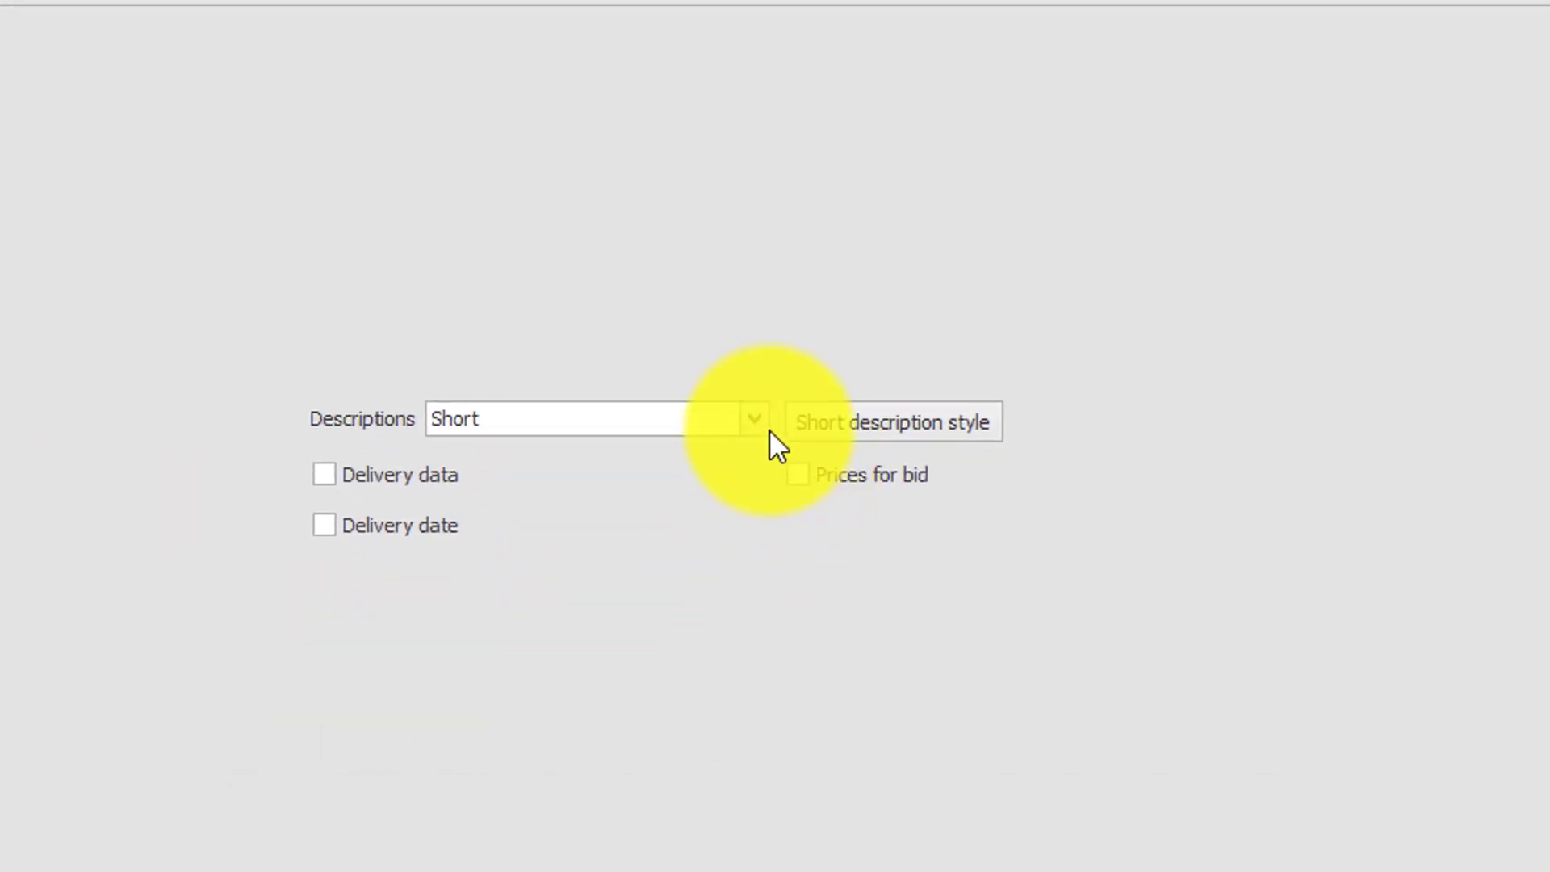
Review the report's choices for descriptions and its groups and filters settings.
left_click(756, 423)
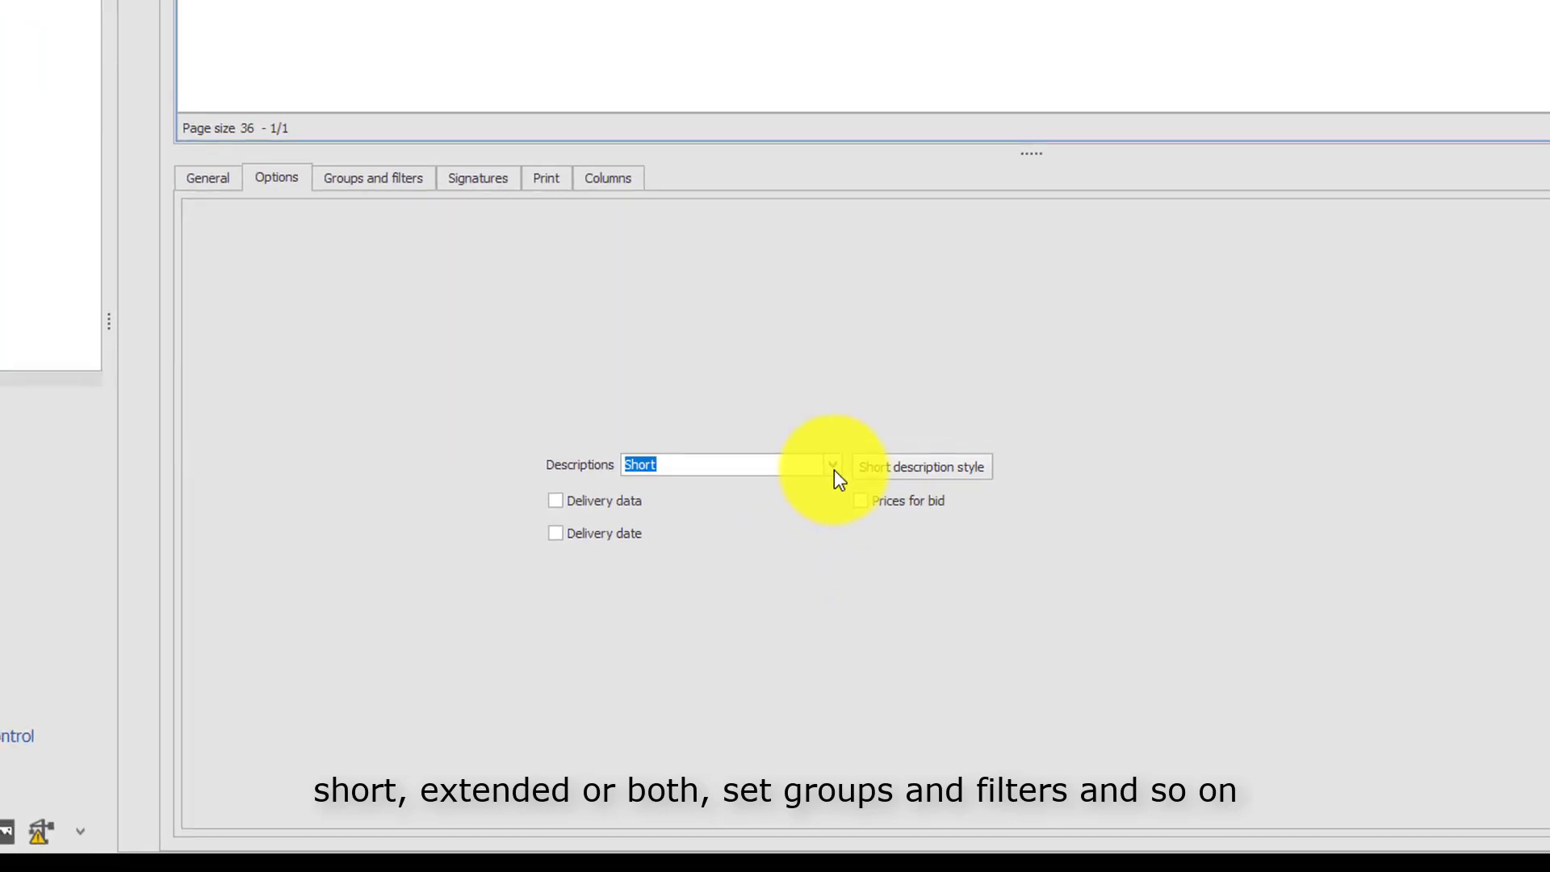
left_click(835, 472)
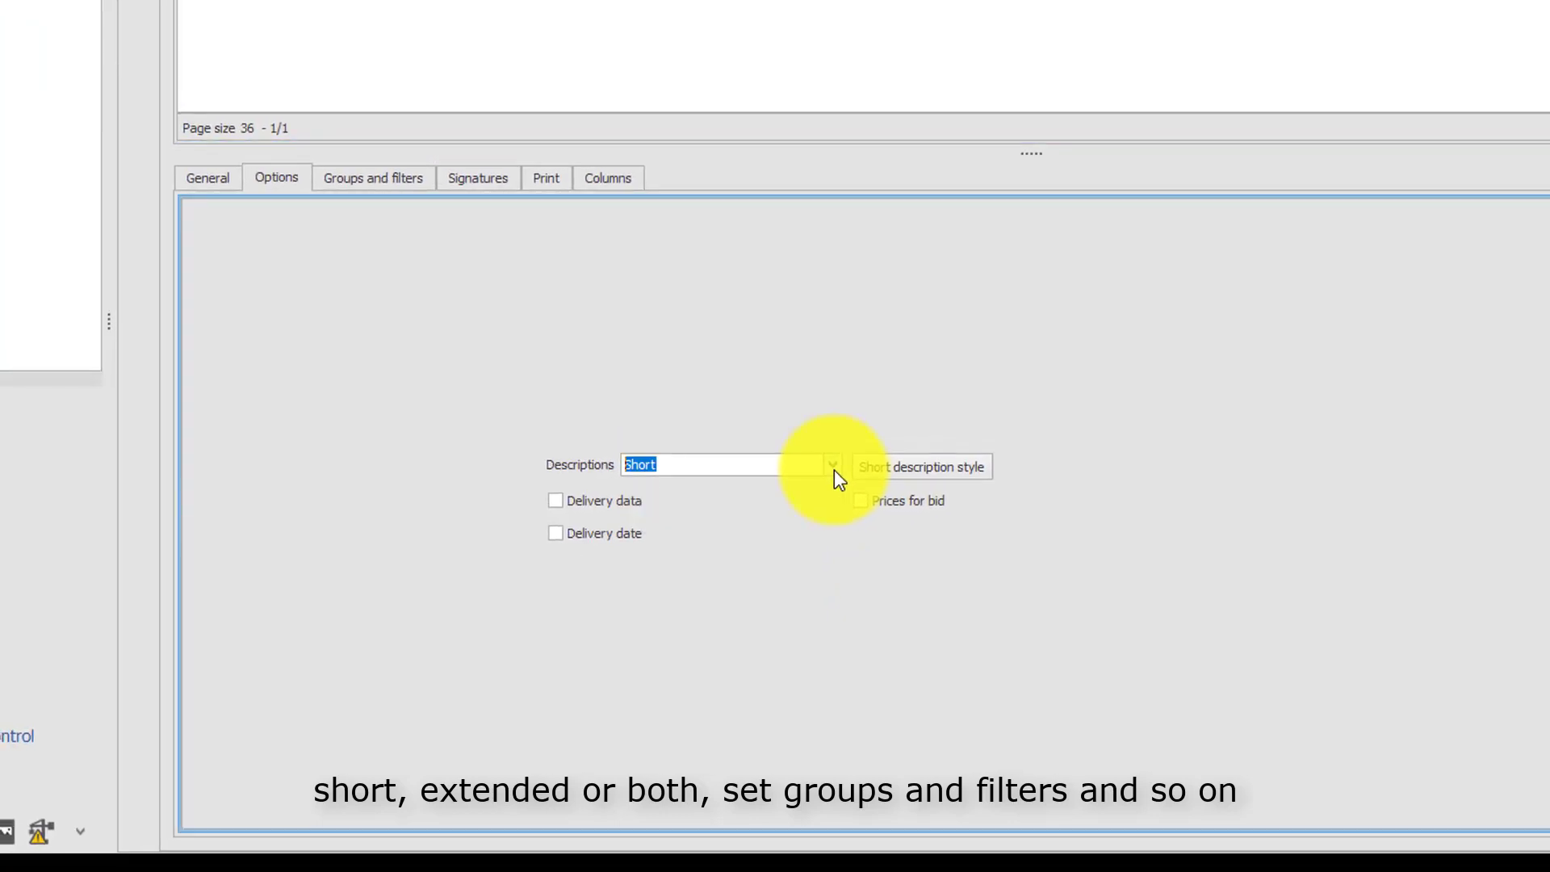
left_click(393, 184)
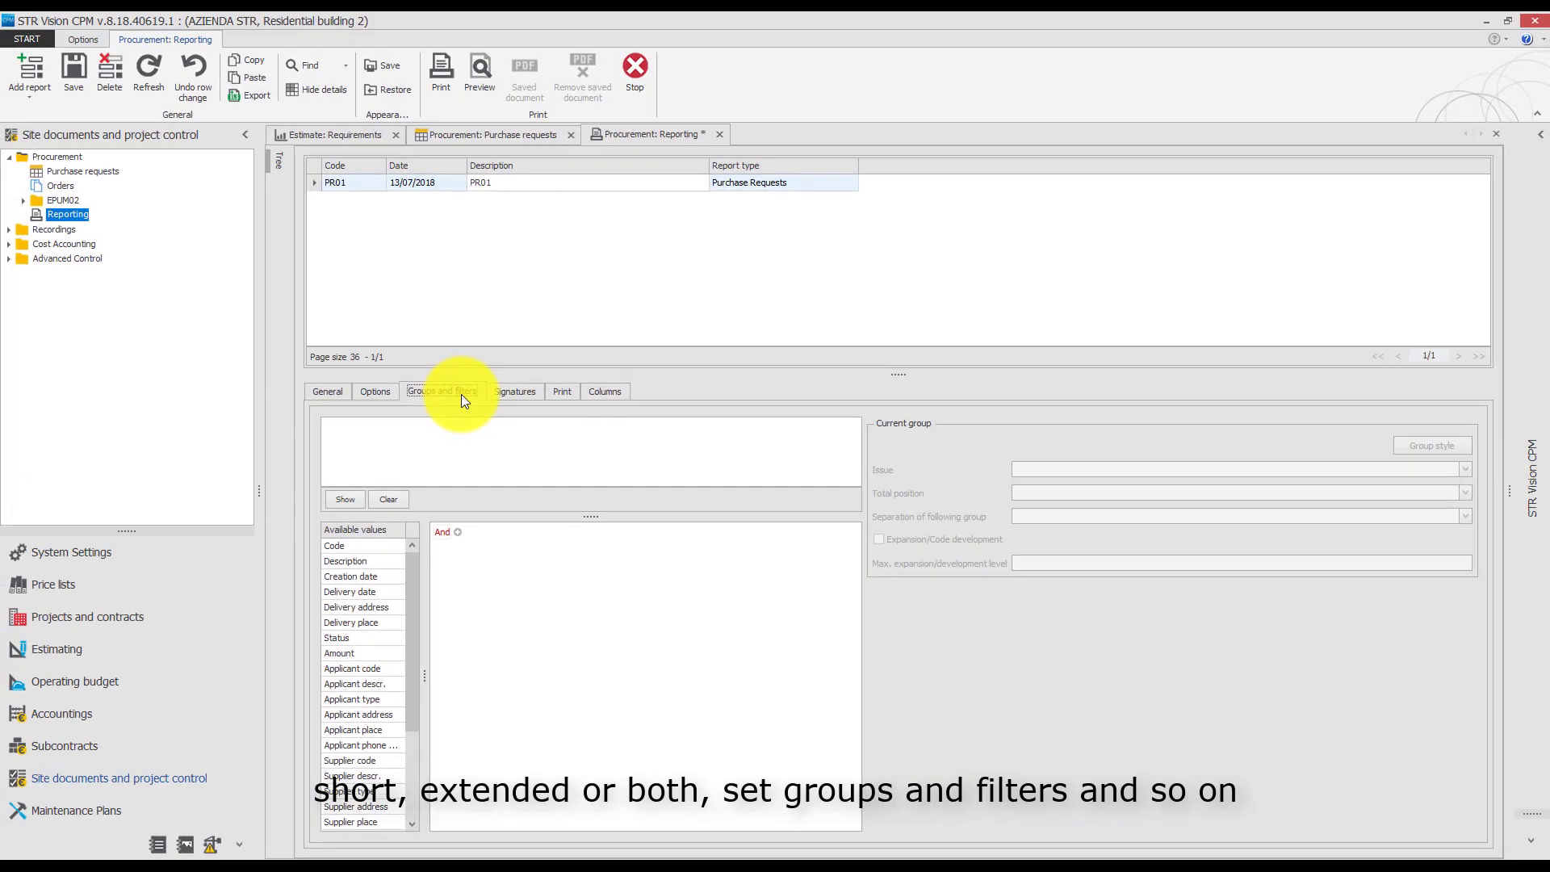
Save the PR01 report and open its print preview.
left_click(68, 66)
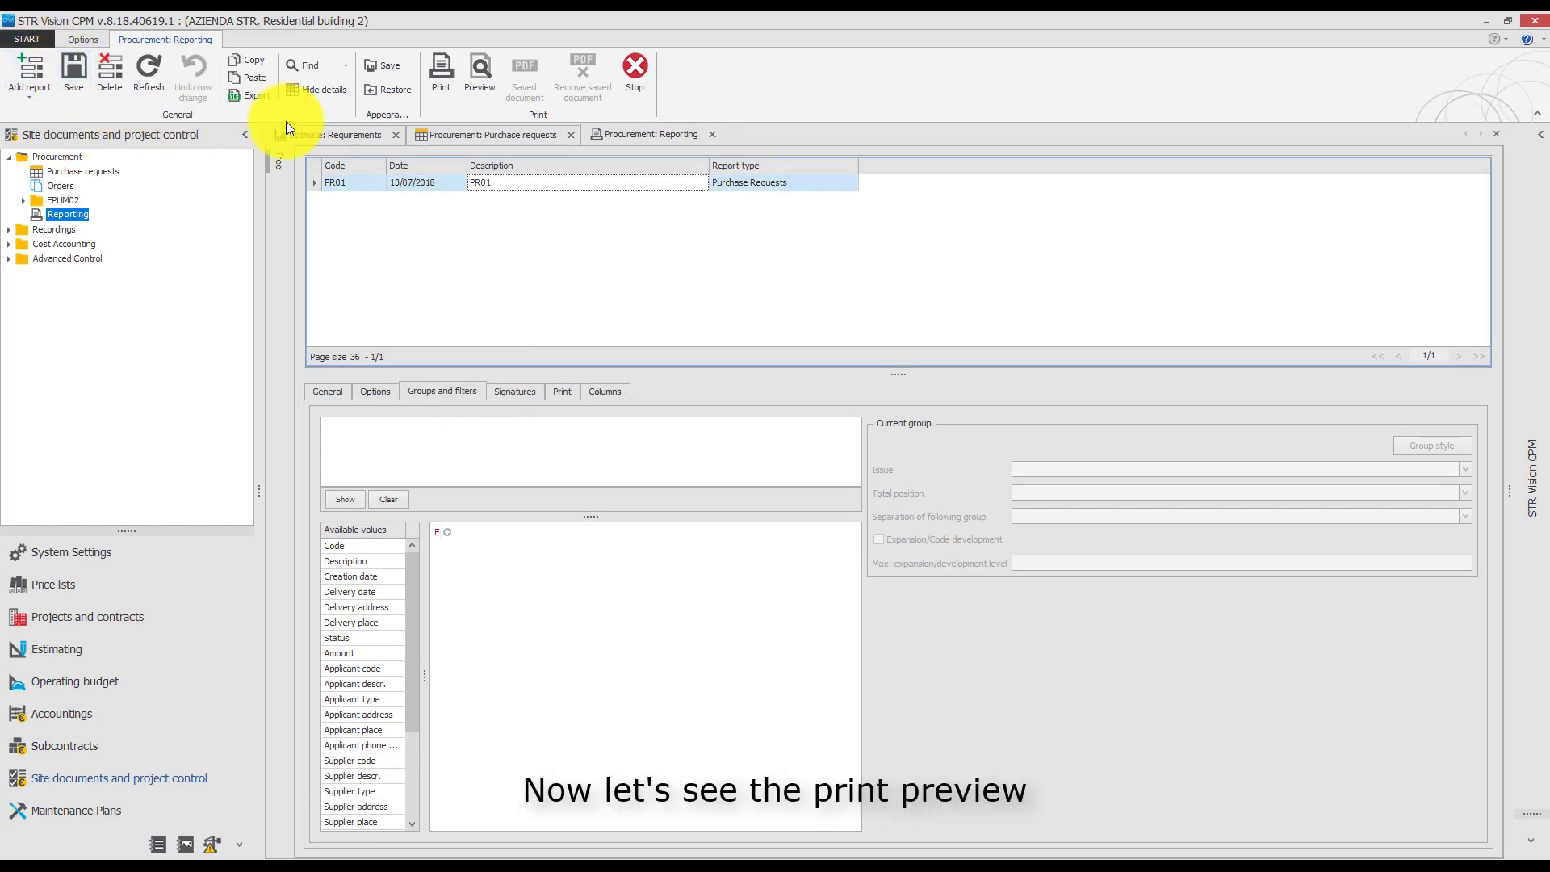
left_click(486, 83)
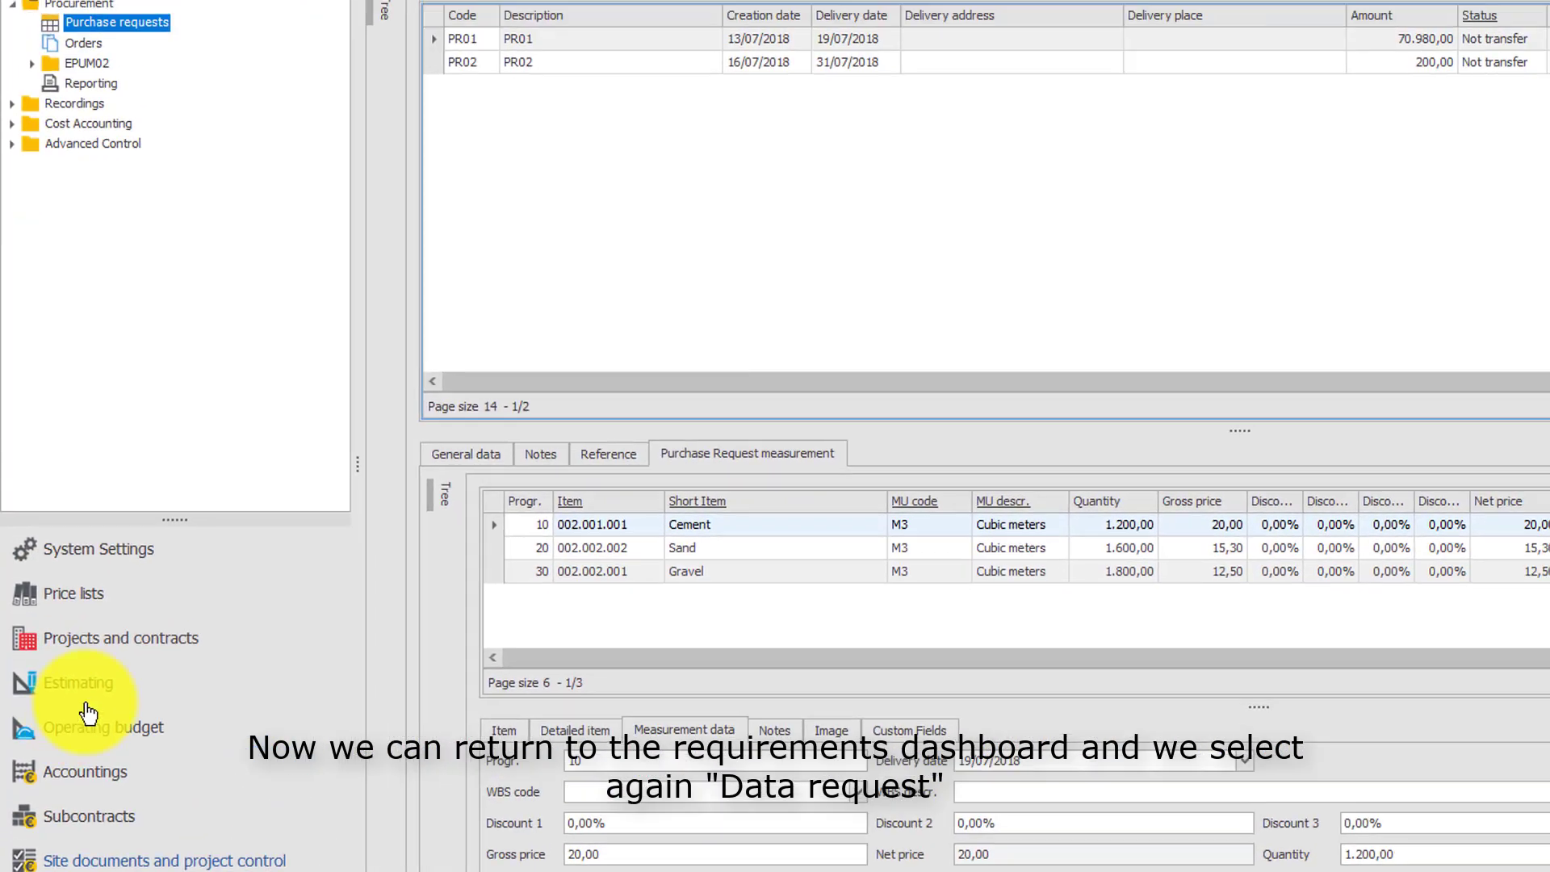
Reopen the estimate requirements with template PURCHASE REQUEST 01 and request the data with Display PR Quantity enabled.
left_click(105, 486)
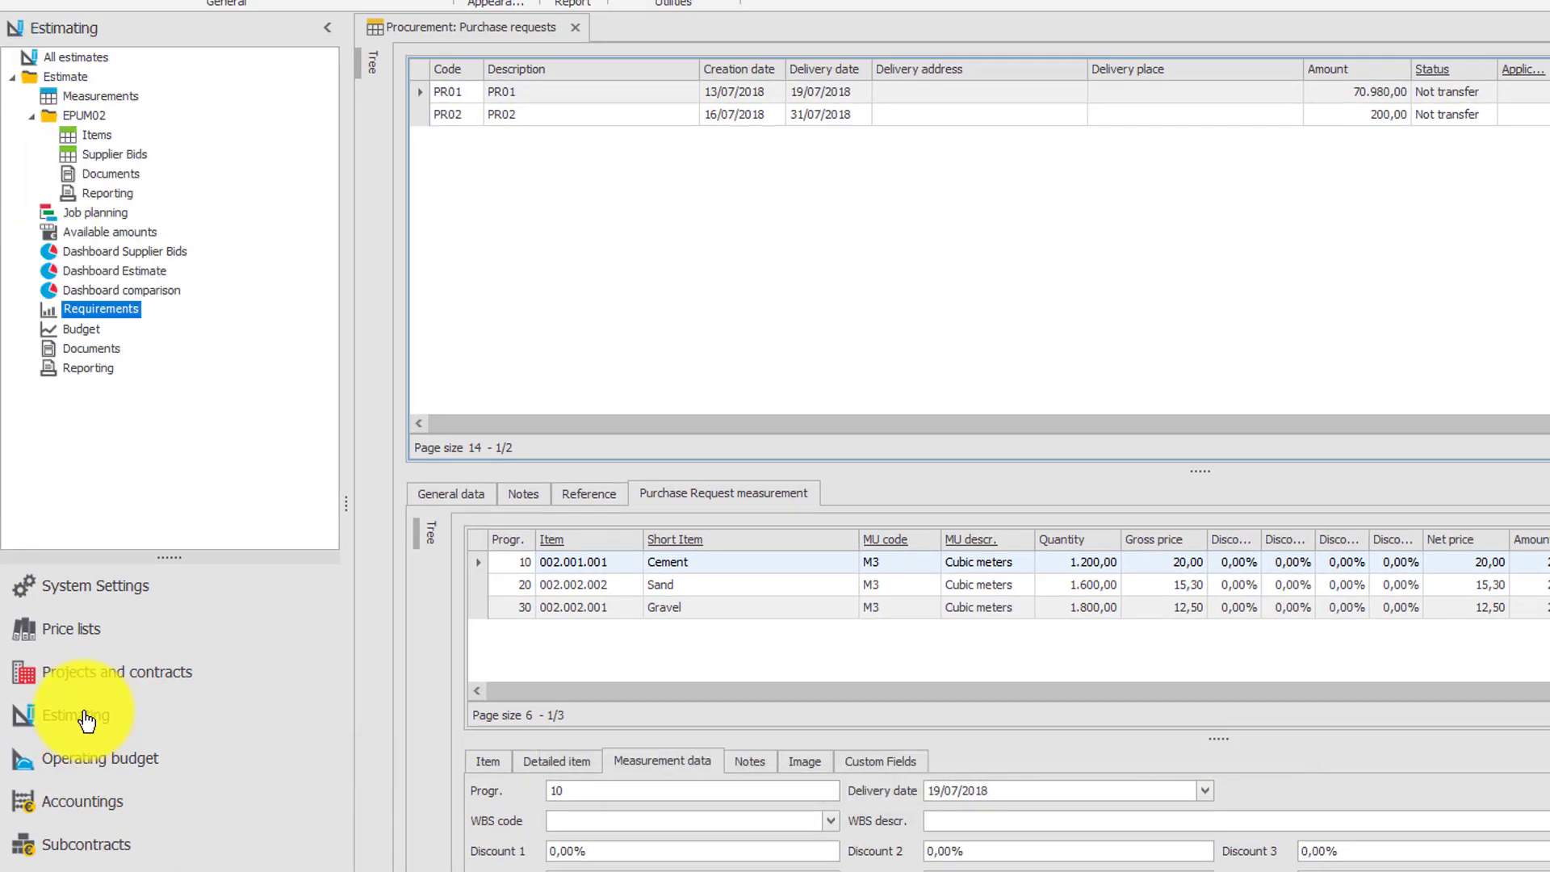
double_click(84, 312)
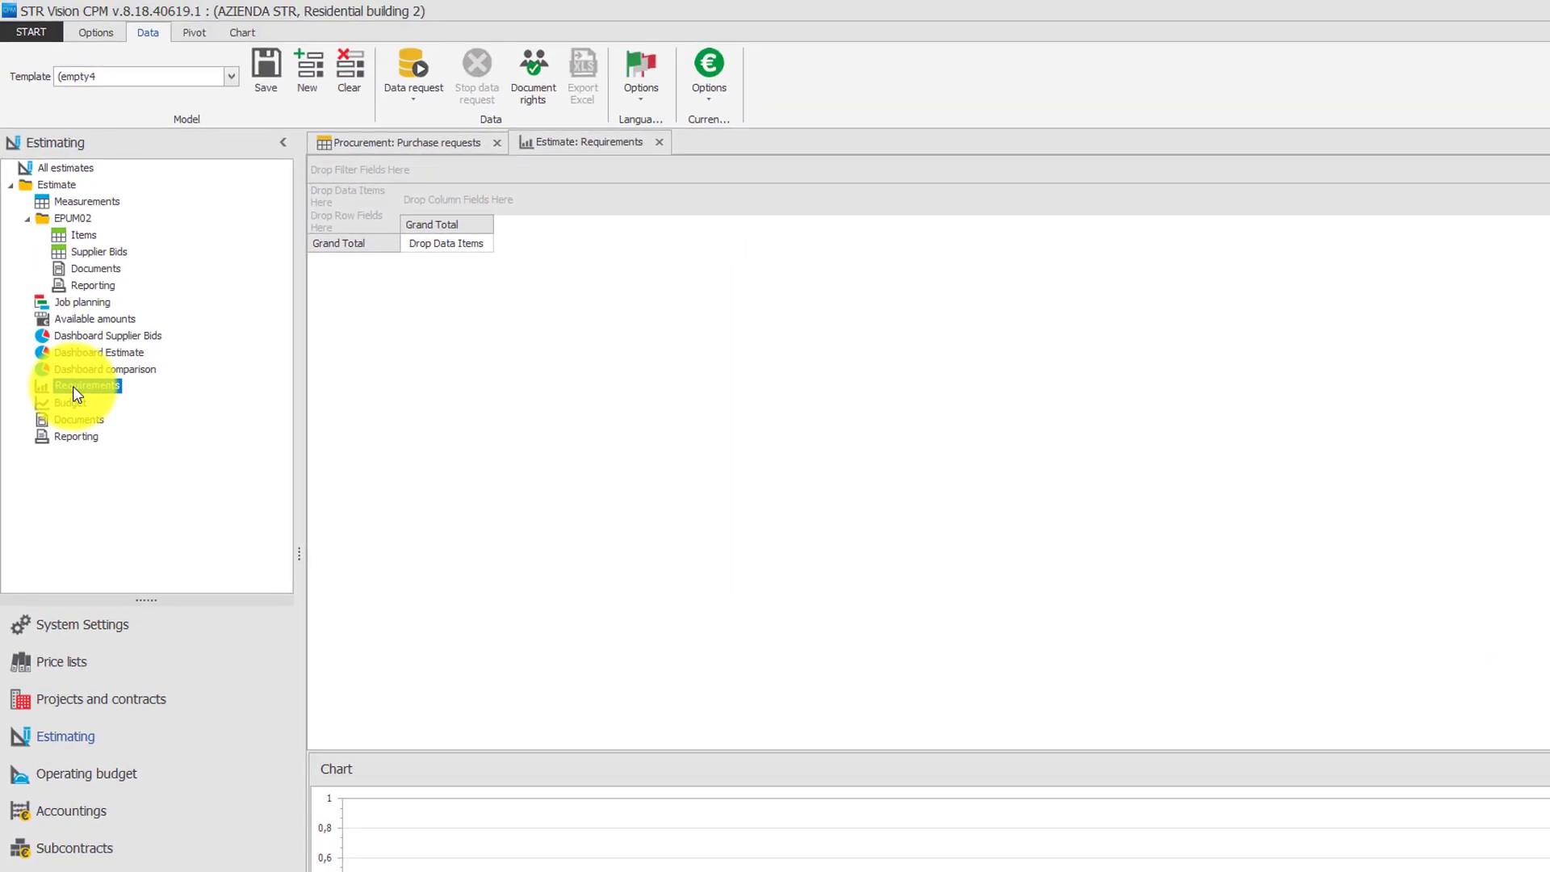
left_click(395, 73)
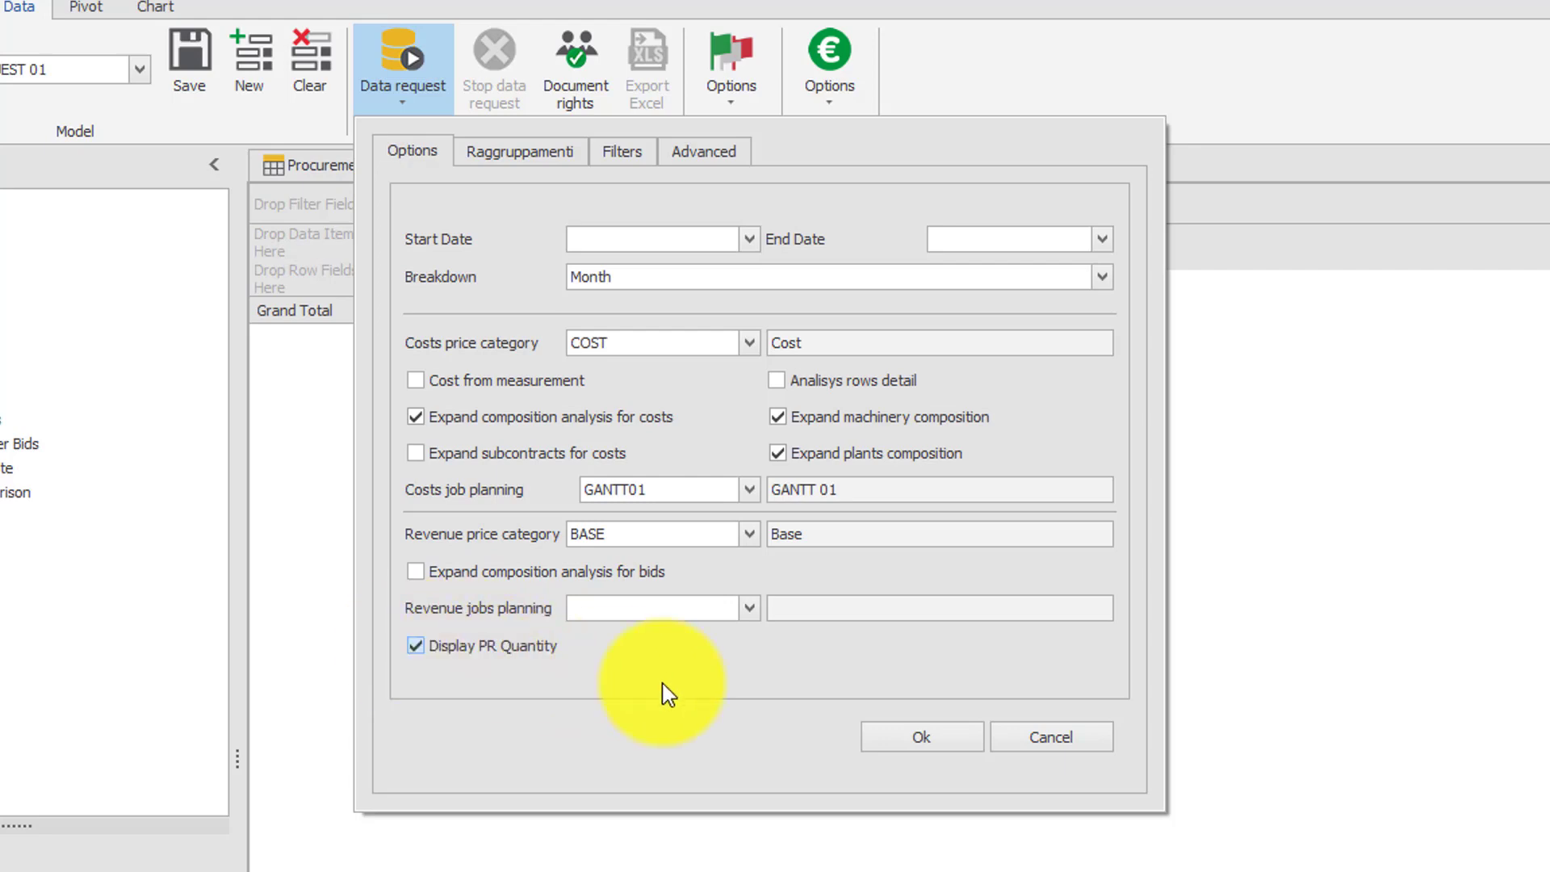
left_click(868, 742)
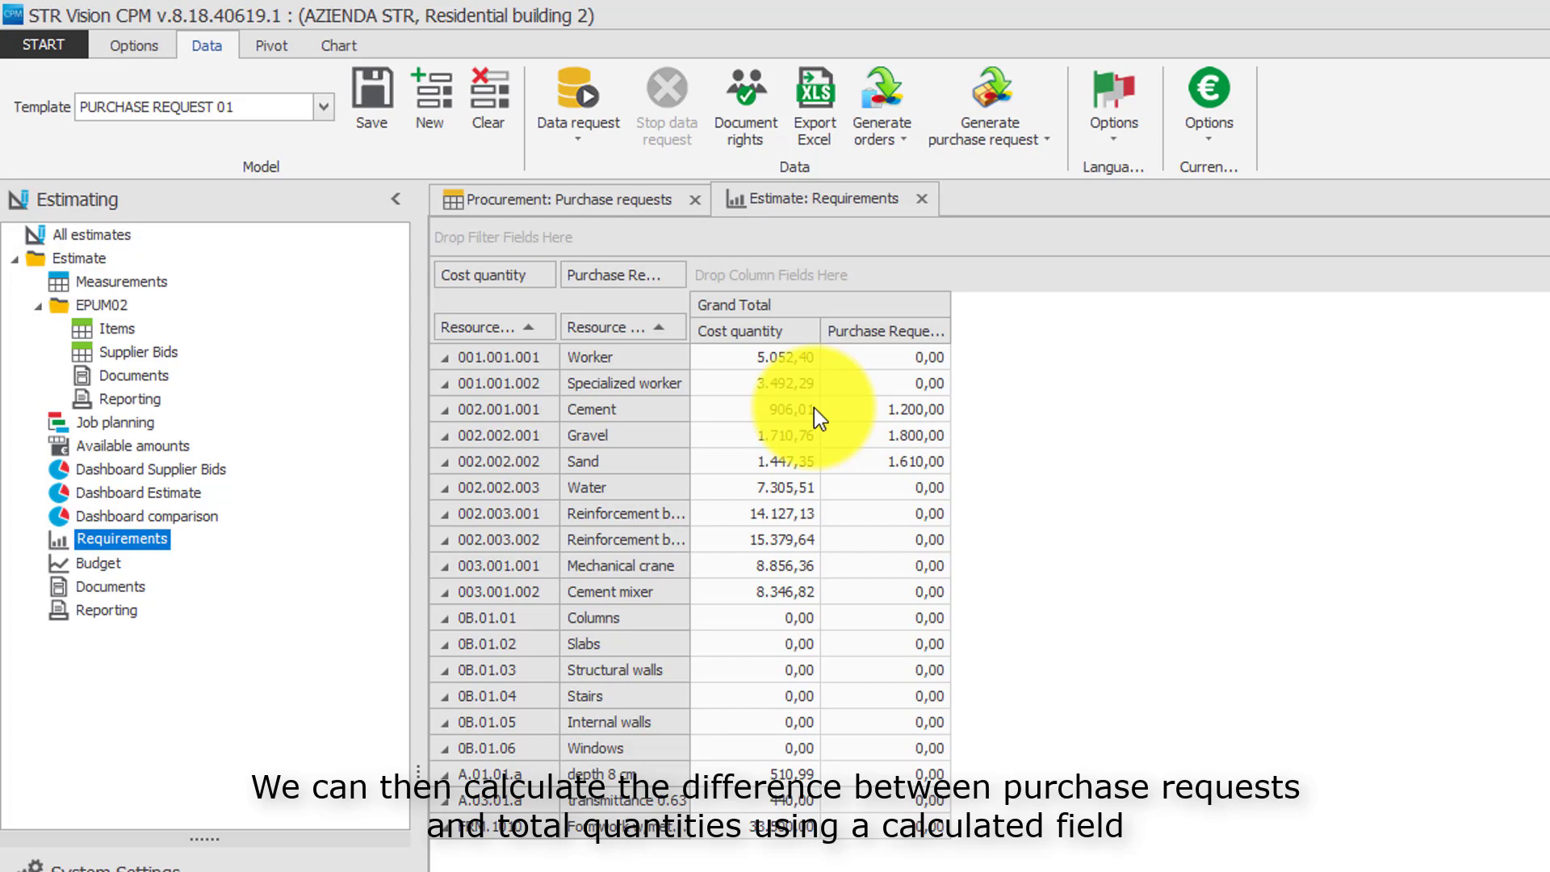
Create a new calculated pivot field named DELTA with the Numeric format.
left_click(289, 47)
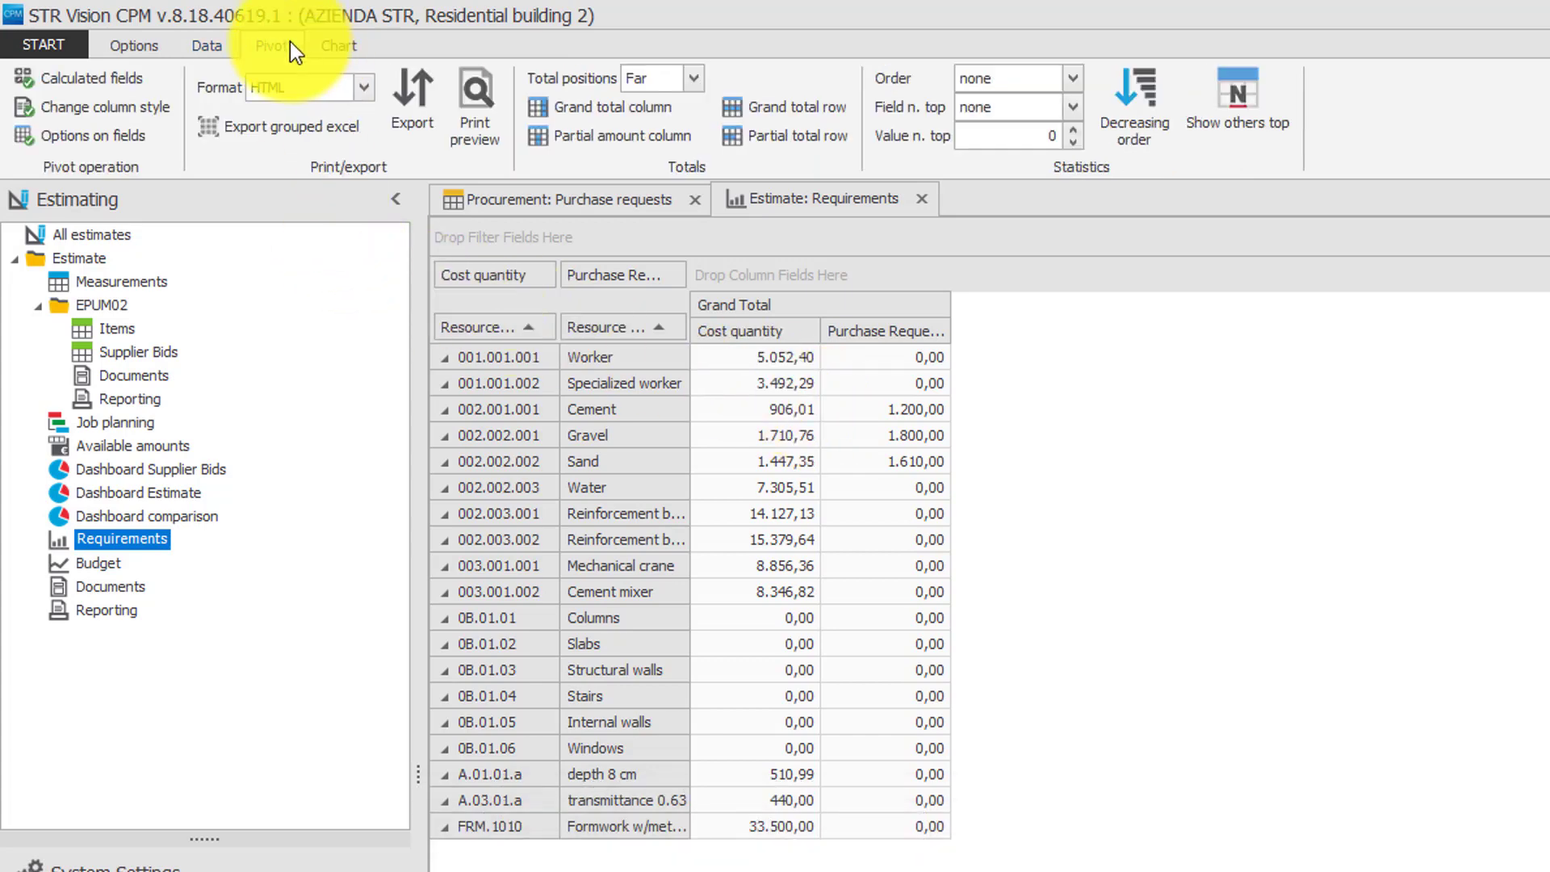
left_click(105, 77)
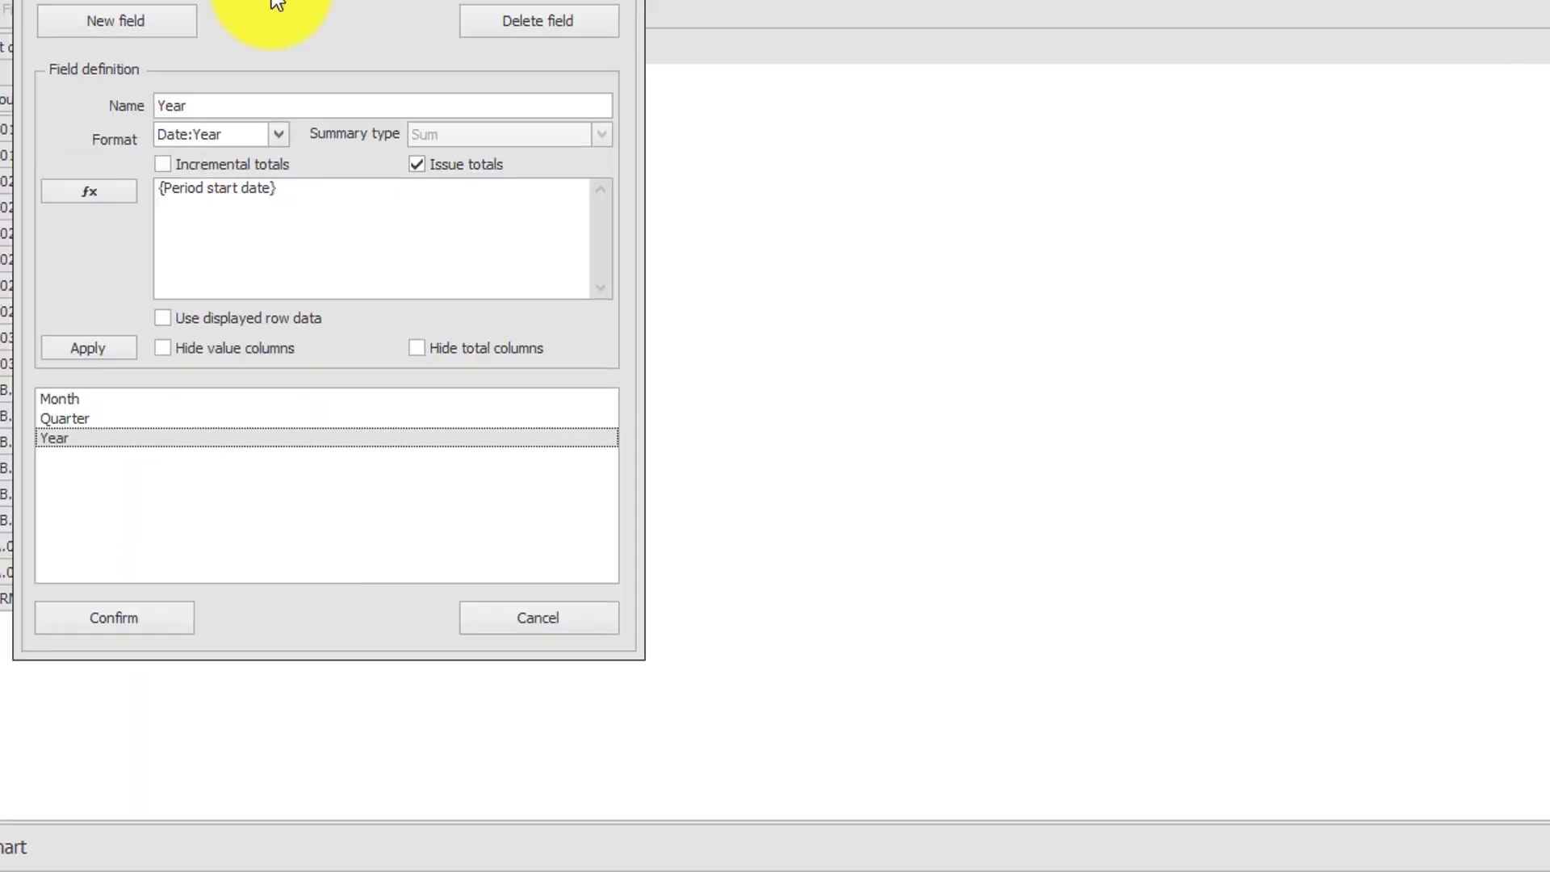
left_click_drag(277, 4, 658, 61)
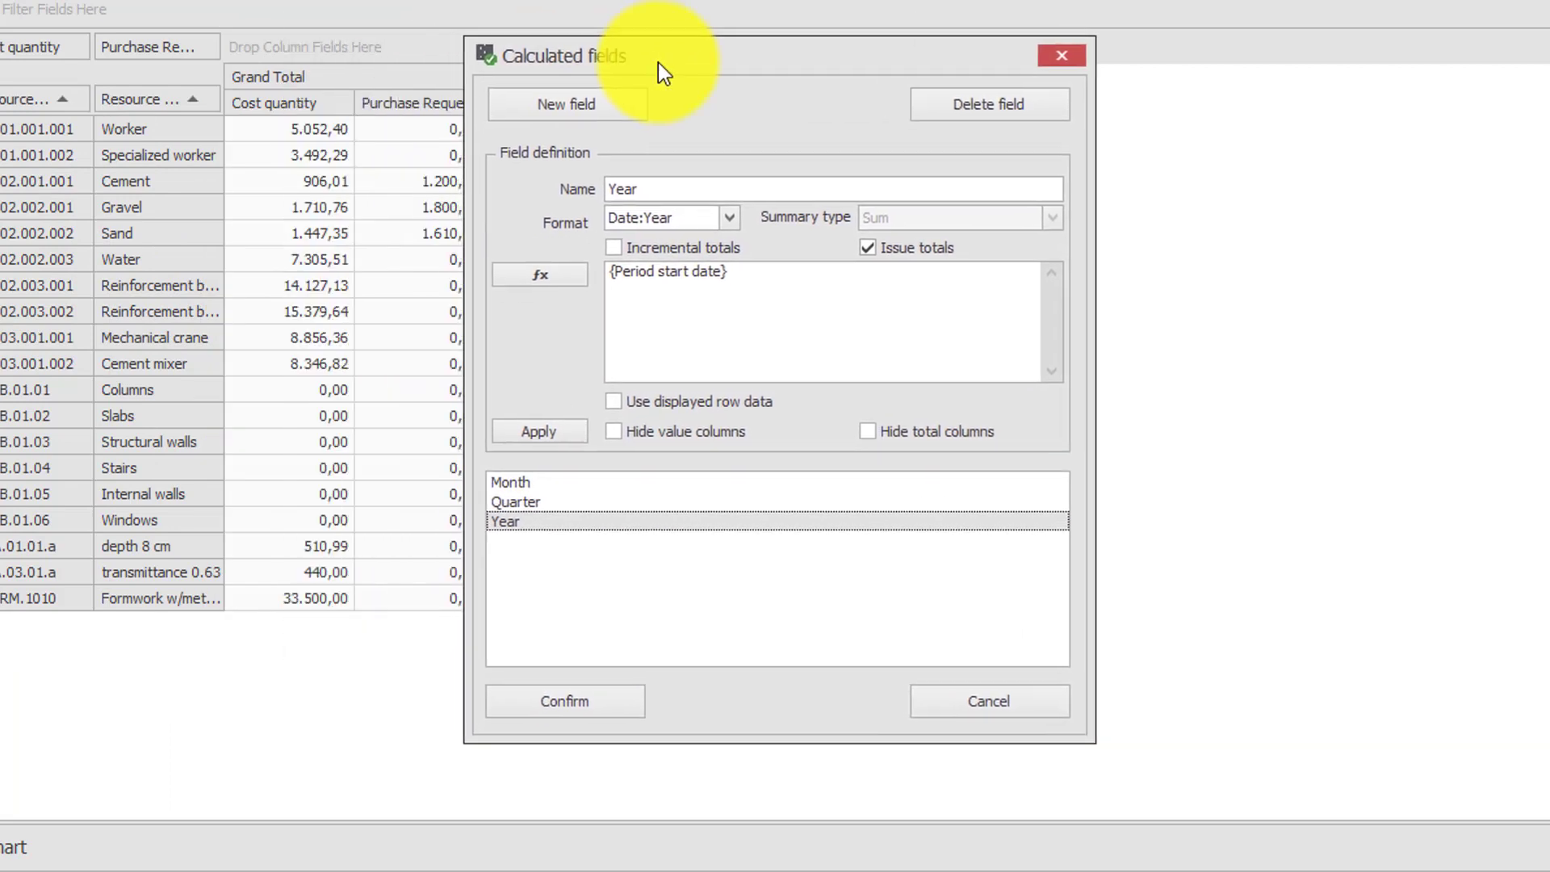
left_click(614, 105)
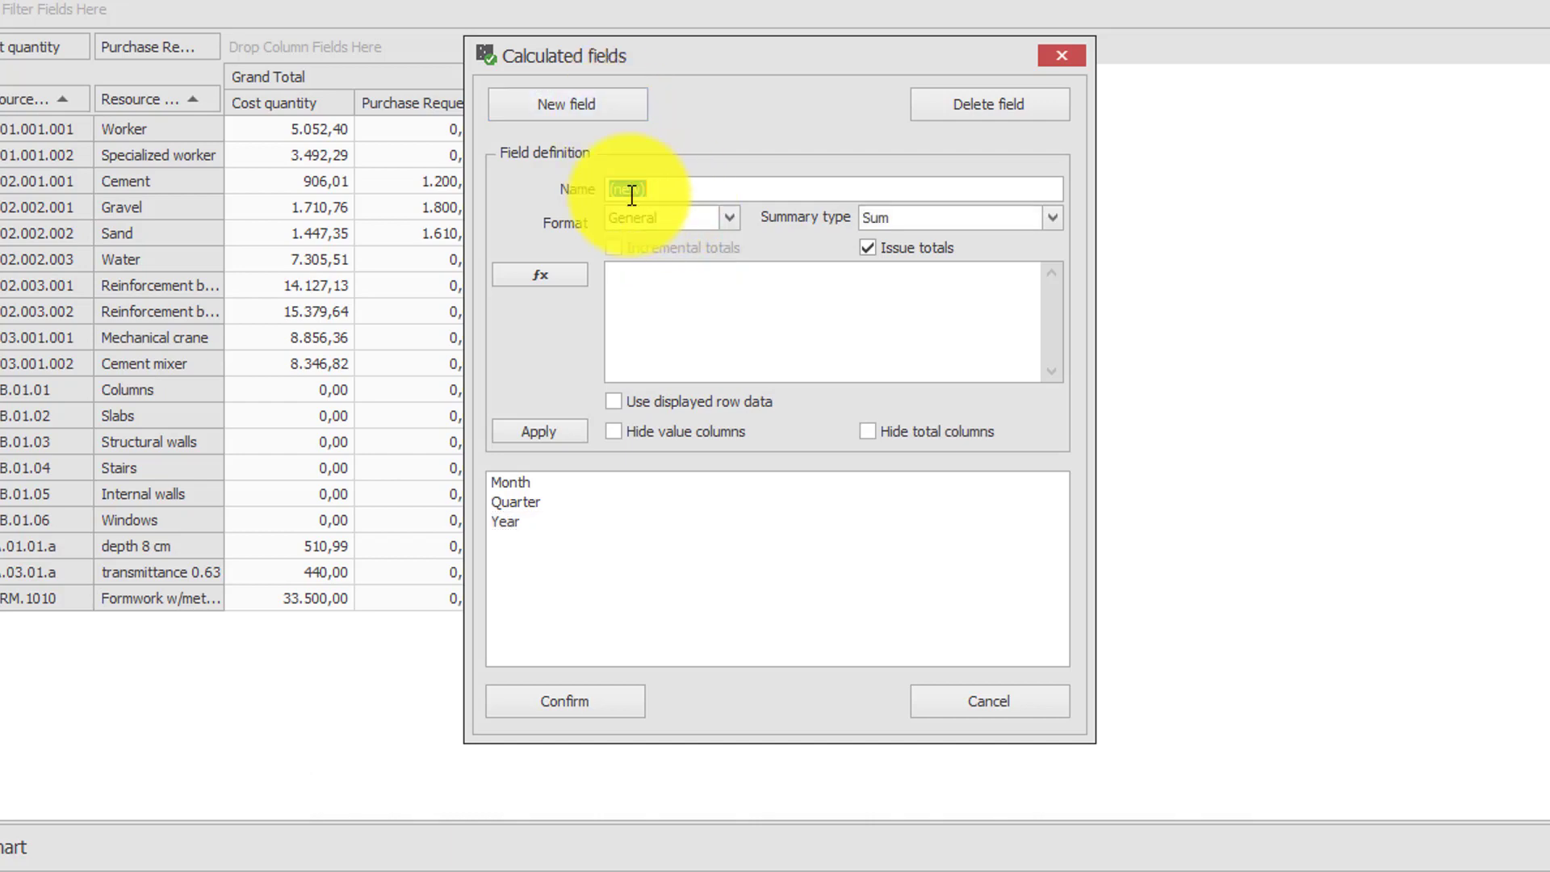
type("DEL")
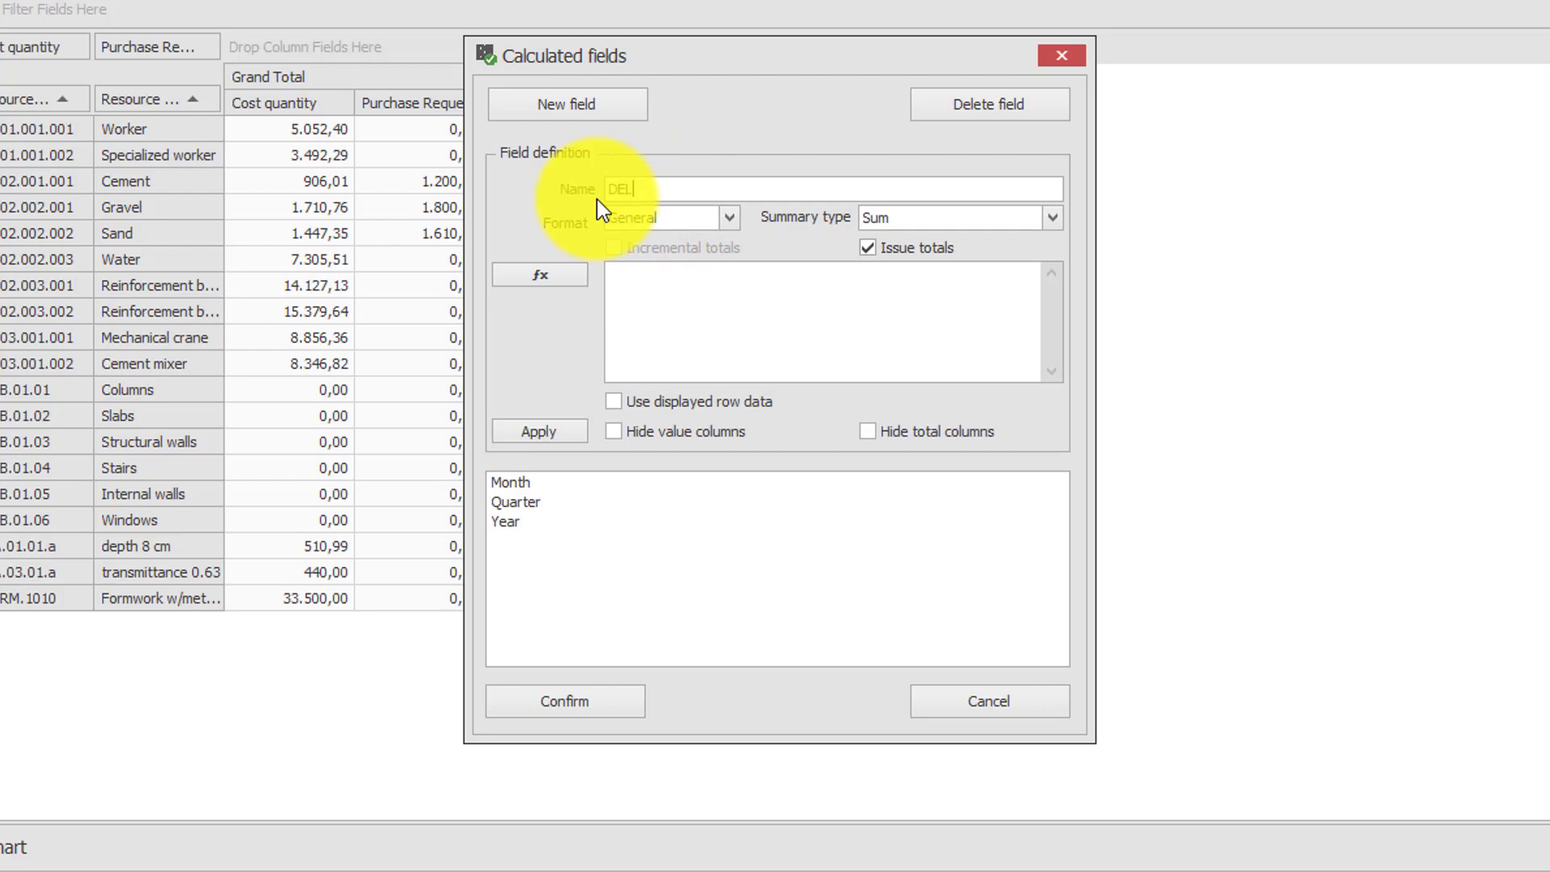
type("TA")
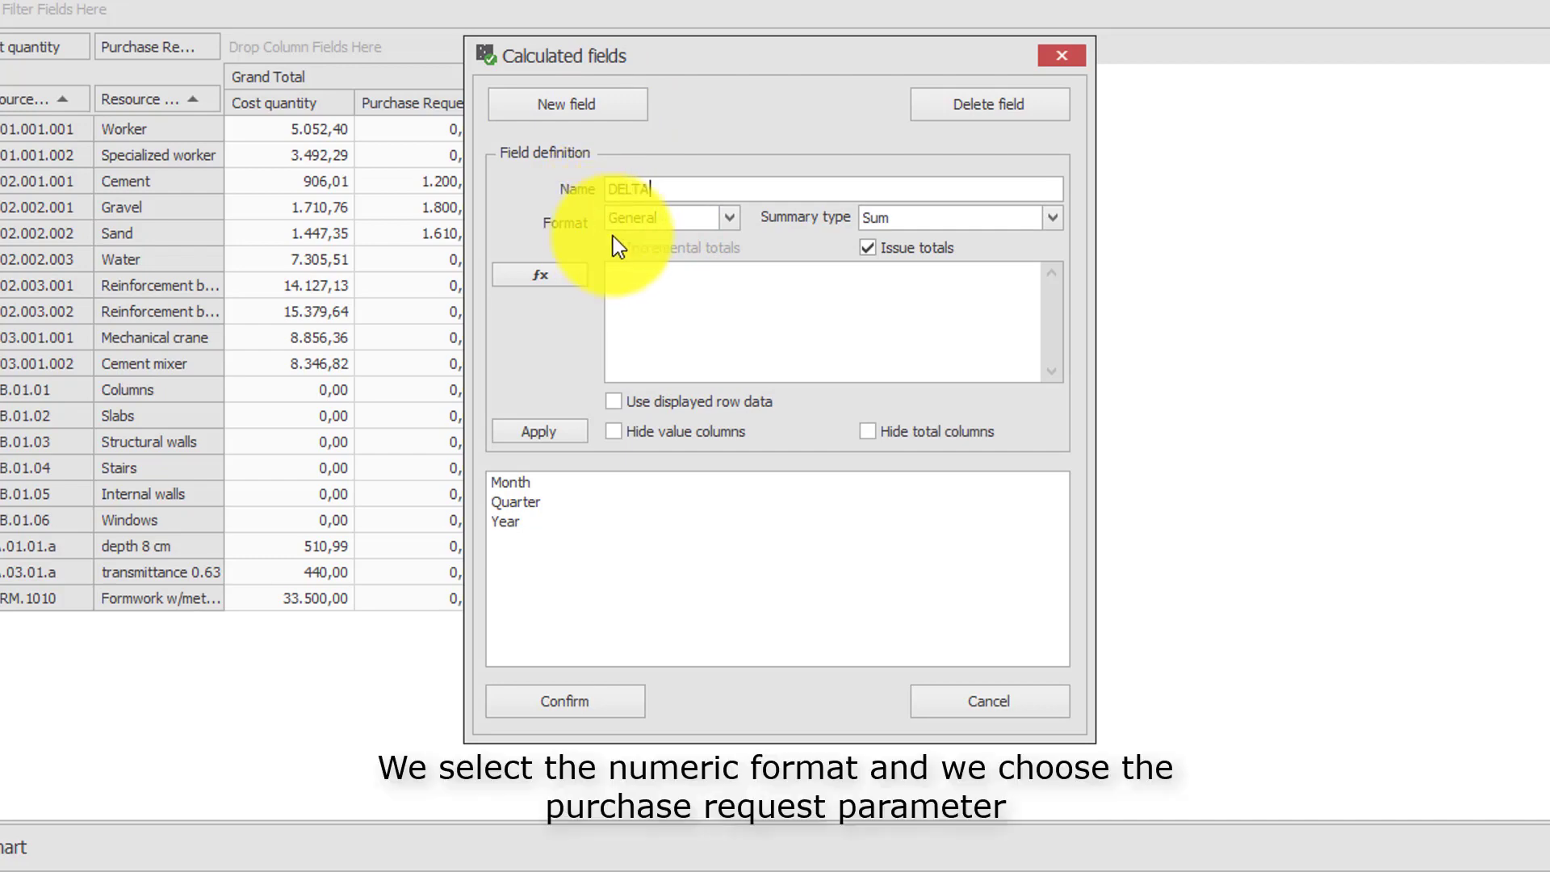
key("Tab")
left_click(730, 226)
left_click(664, 279)
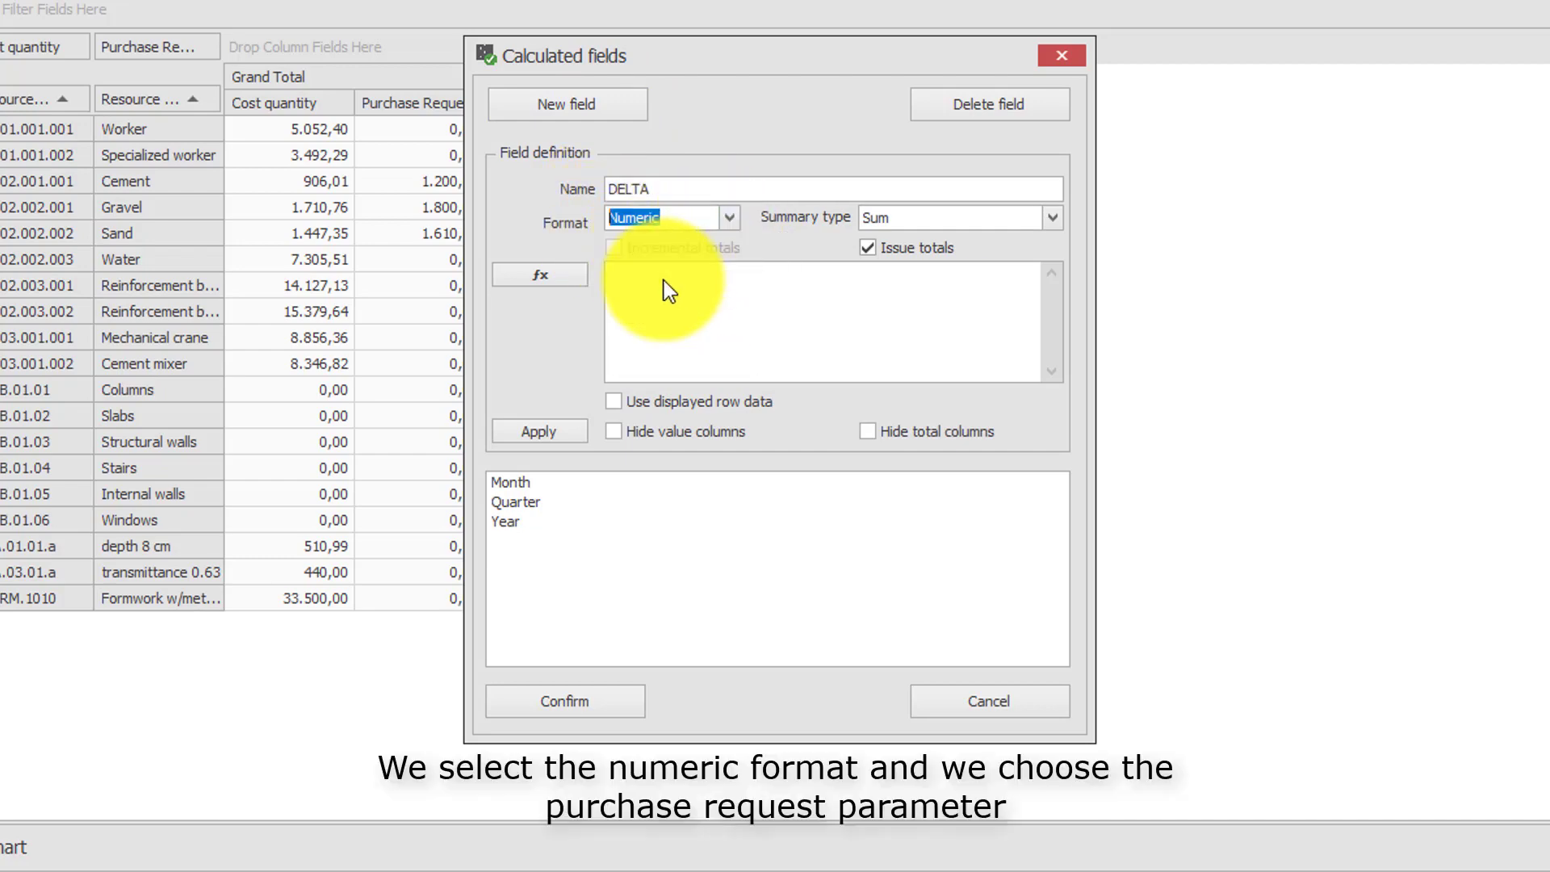
Define the DELTA formula as {Purchase Request quantity}-{Cost quantity} and confirm the calculated field.
left_click(560, 278)
scroll(646, 436, "down", 6)
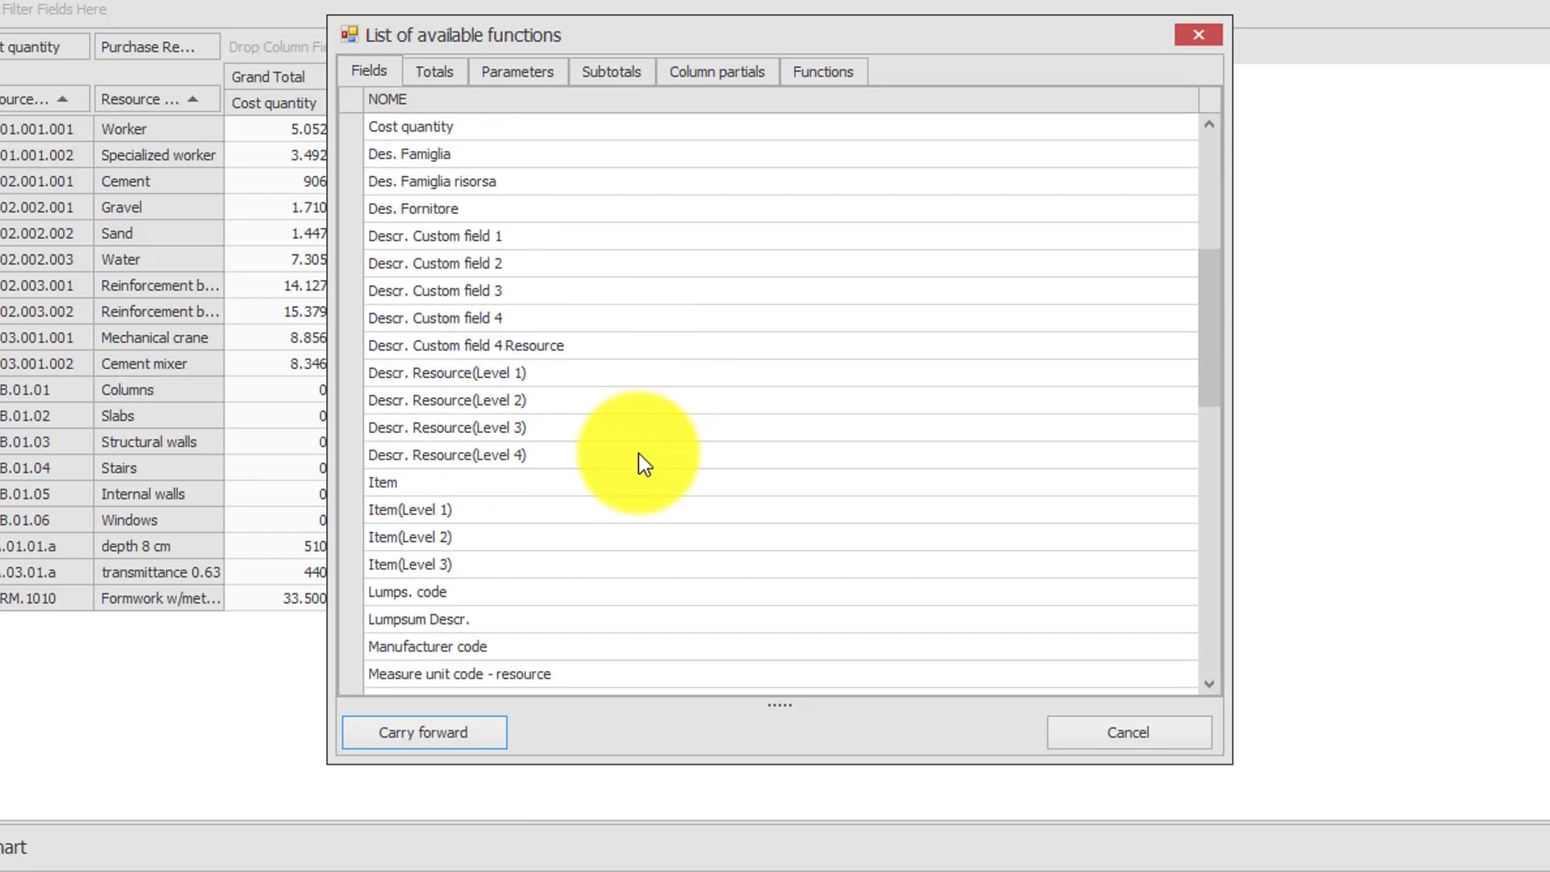
scroll(644, 464, "down", 2)
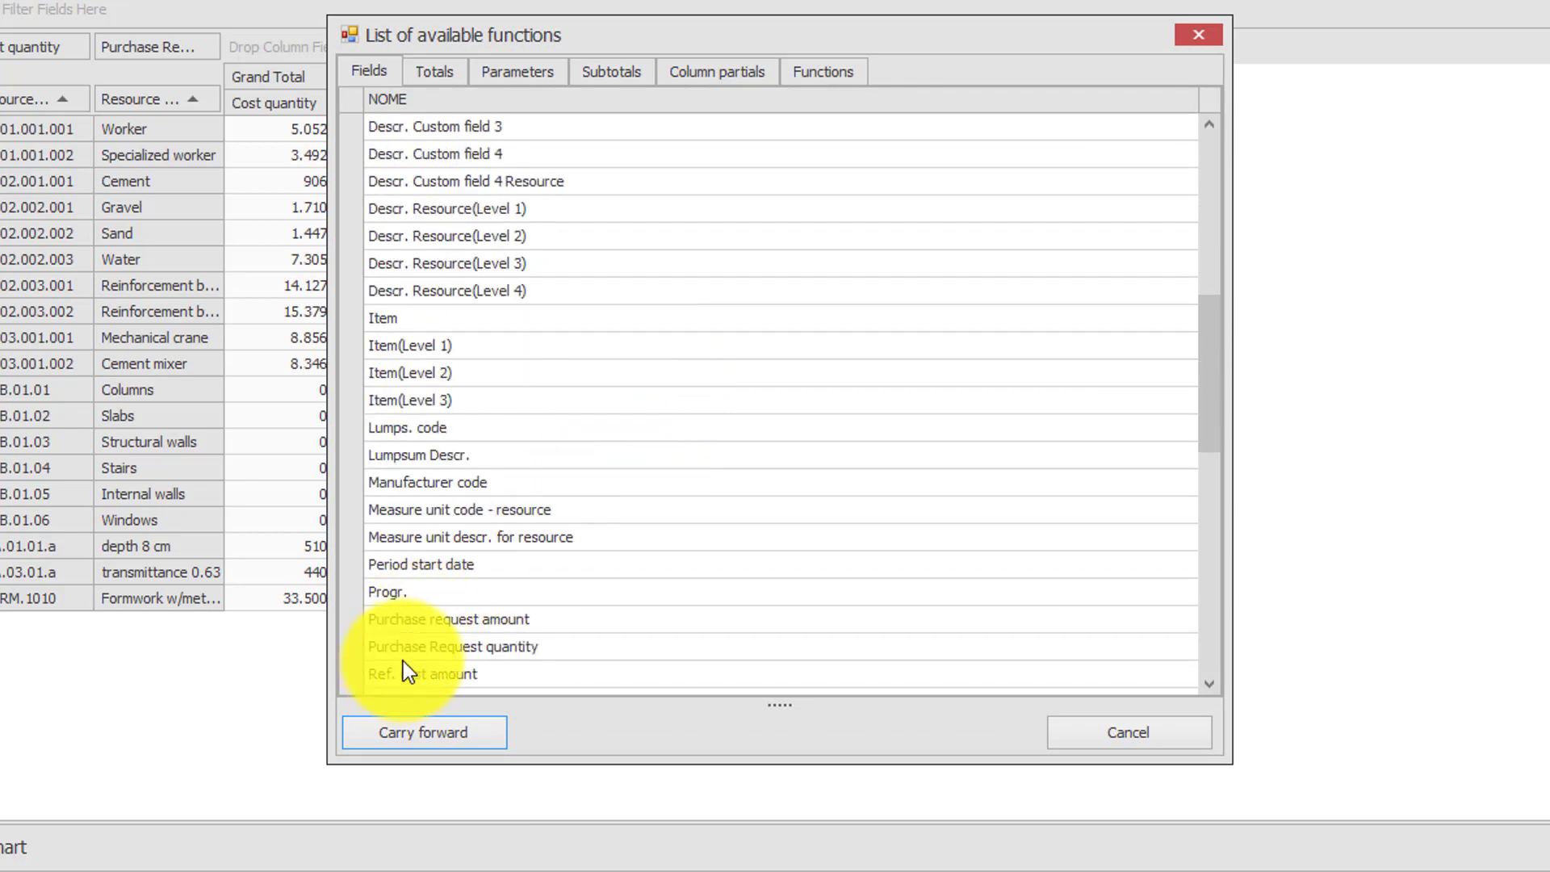
left_click(413, 644)
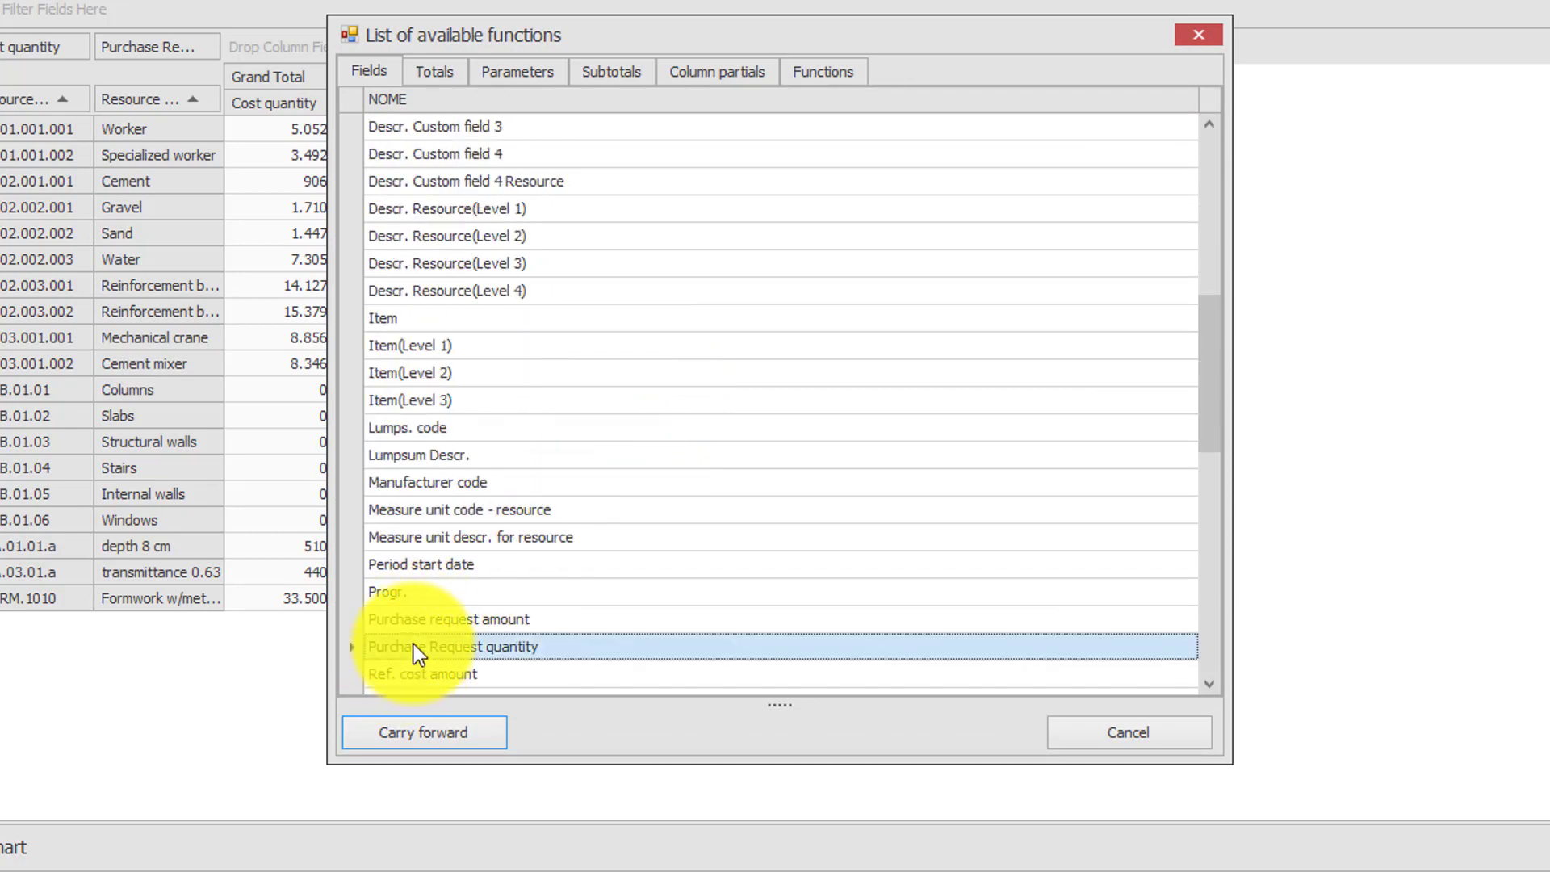
left_click(403, 728)
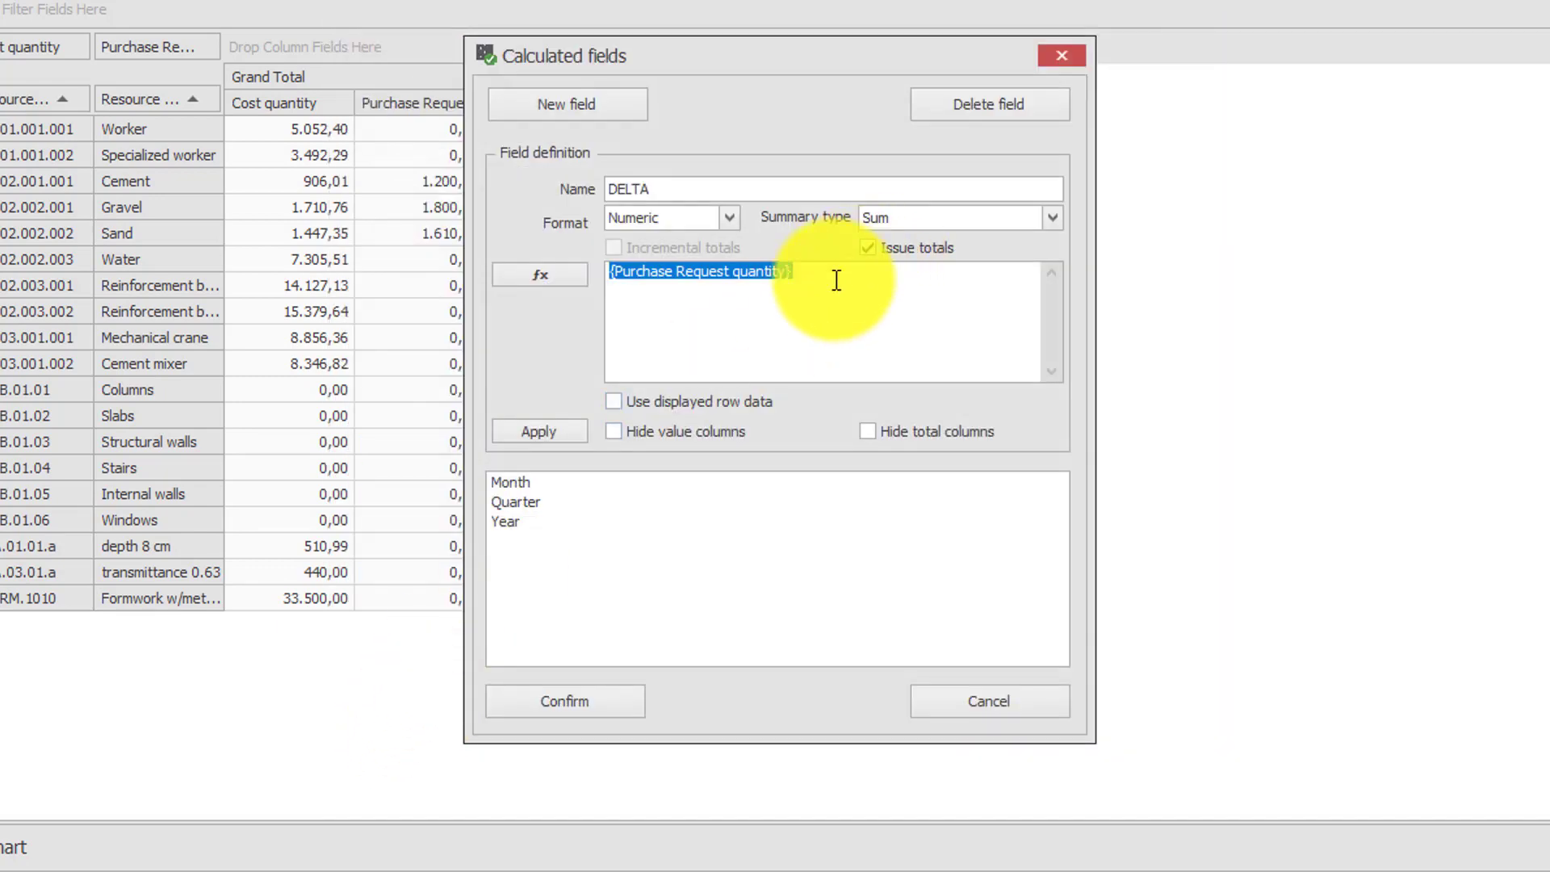
left_click(928, 275)
type("-")
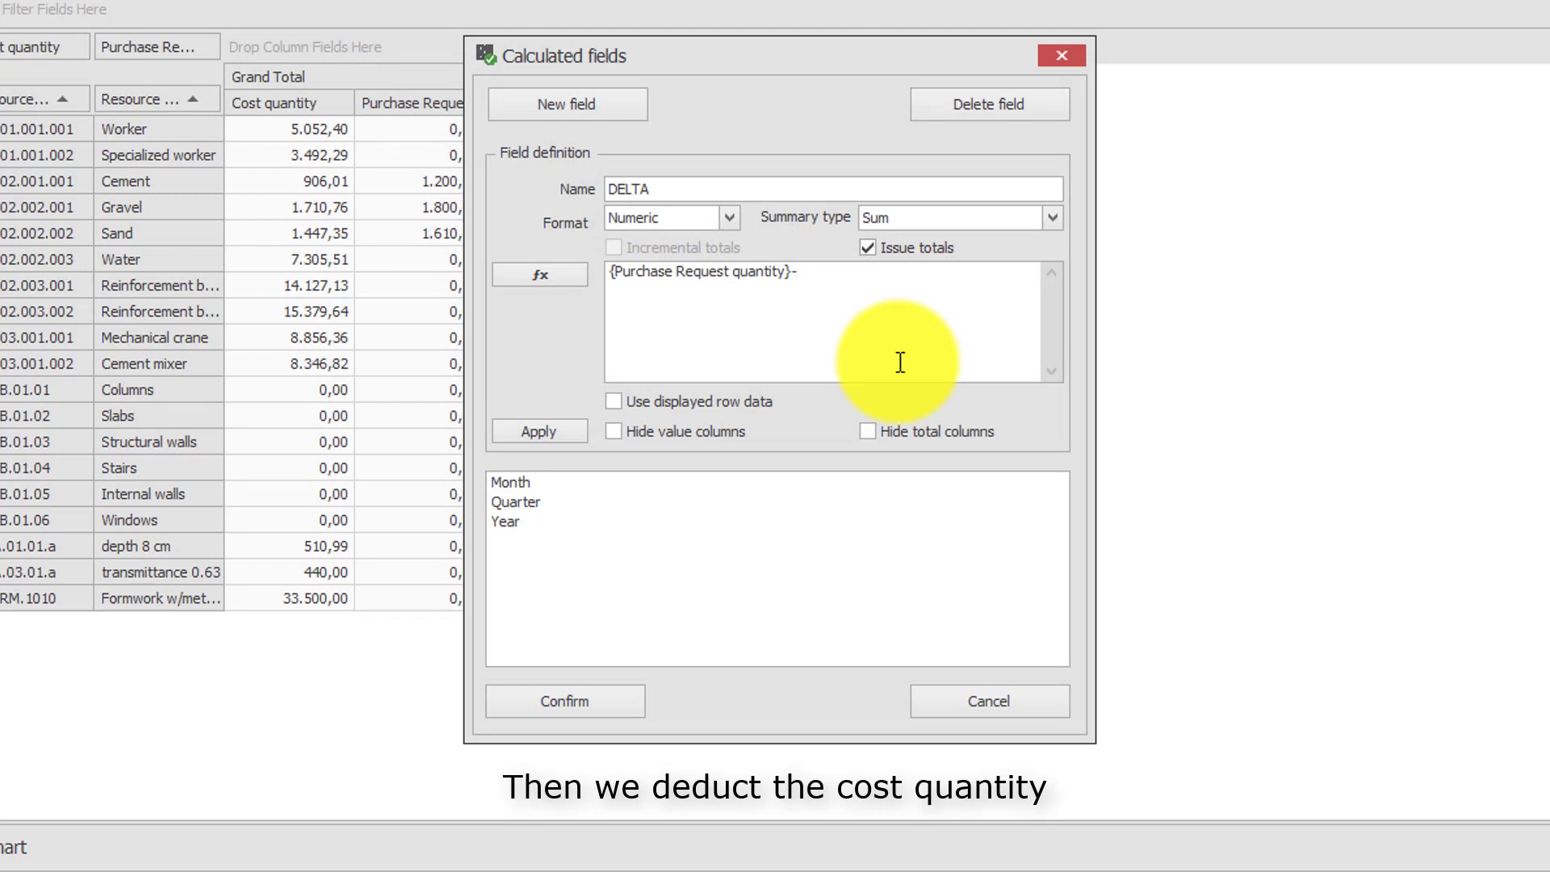
left_click(539, 272)
scroll(614, 427, "down", 1)
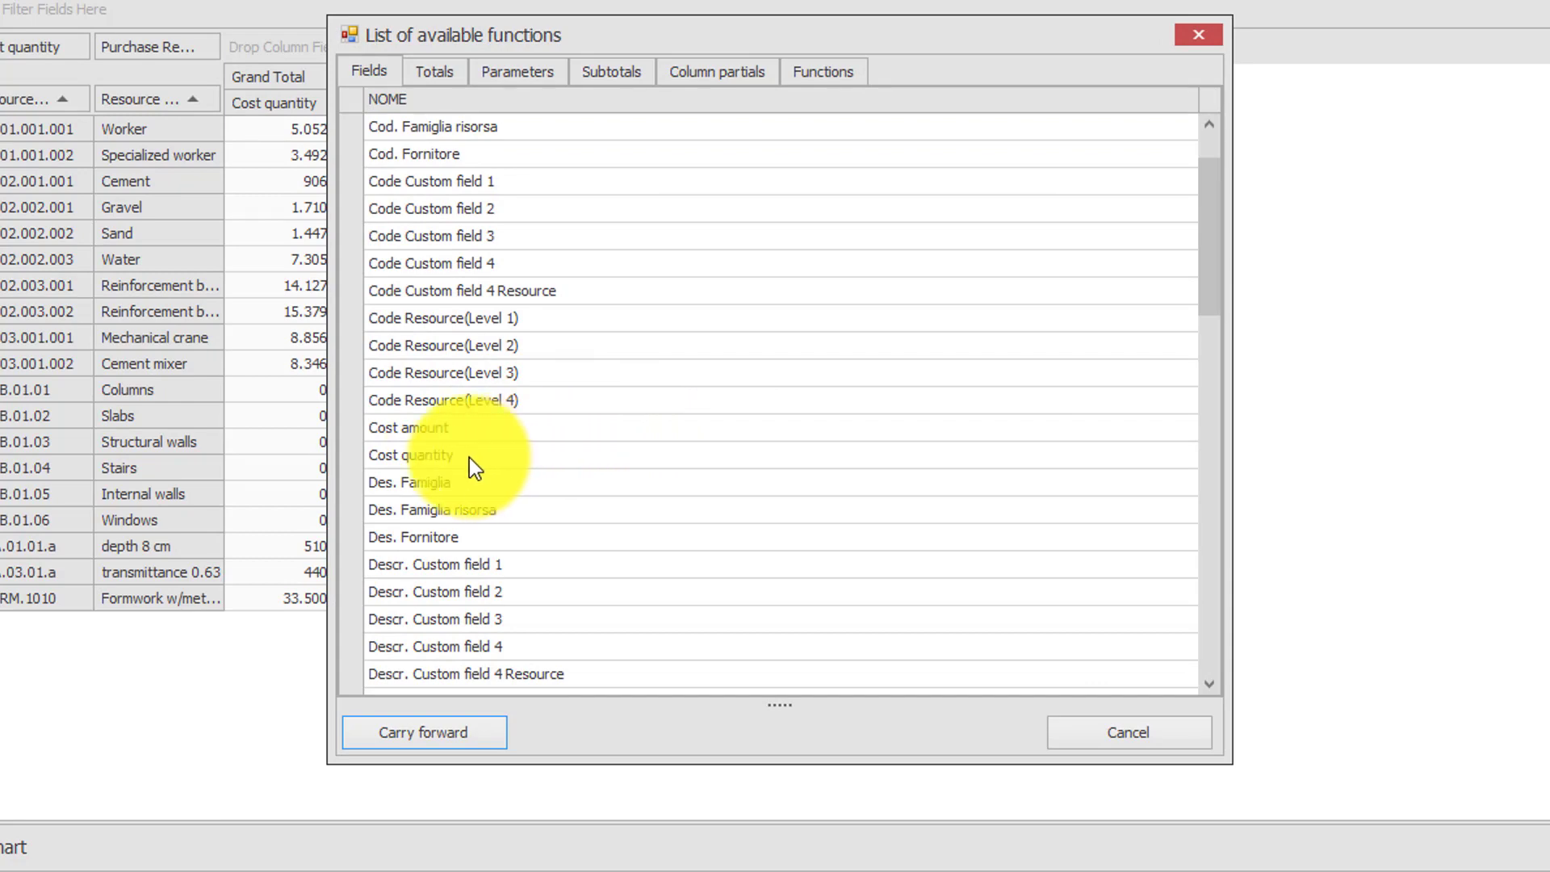
left_click(446, 457)
left_click(437, 746)
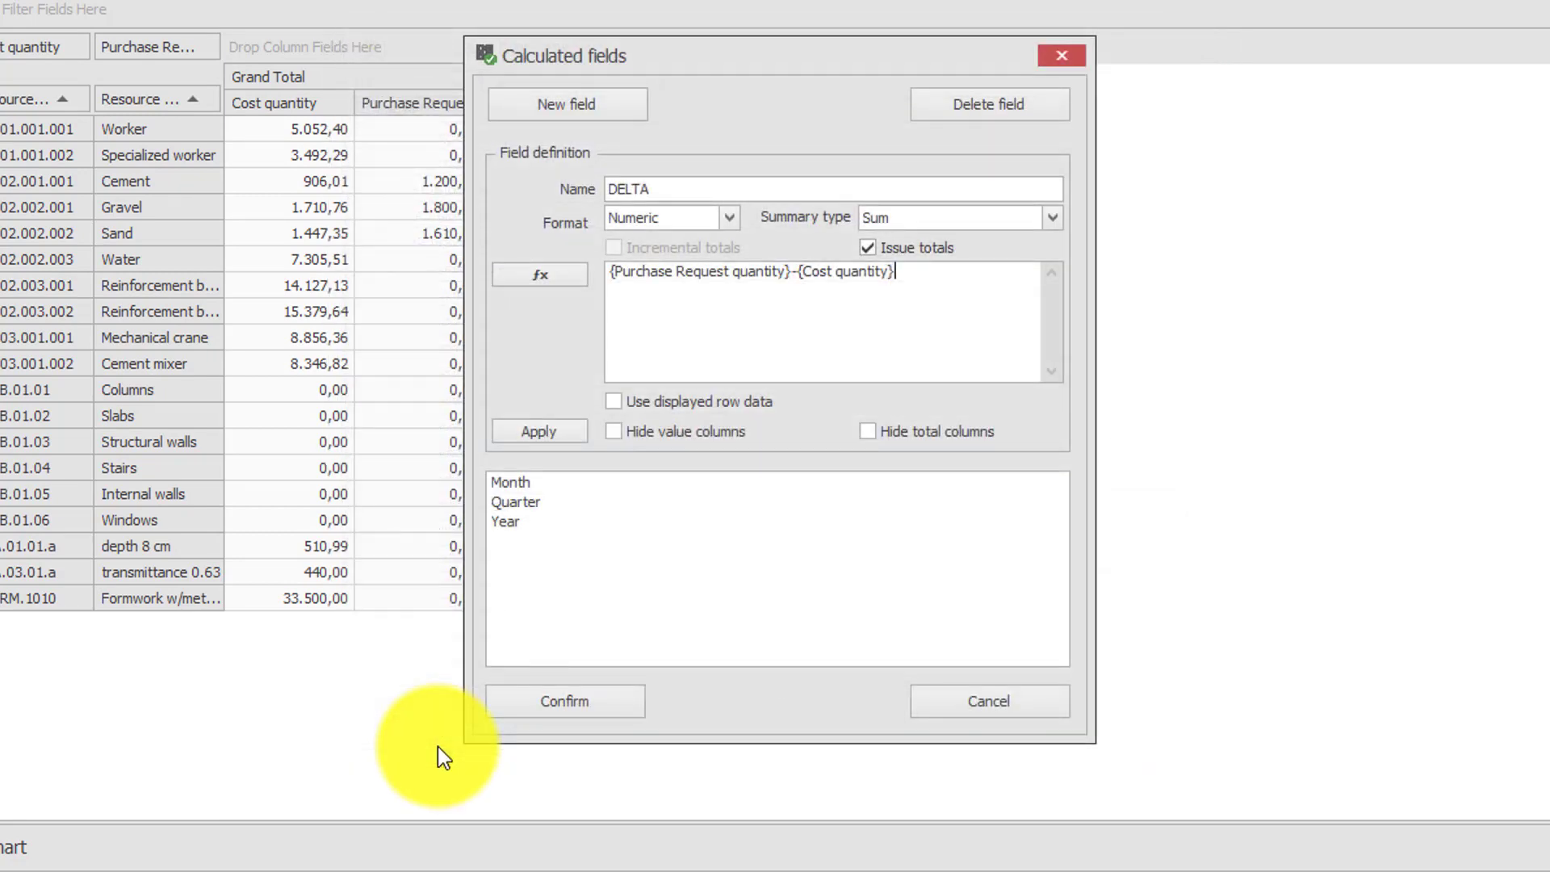
left_click(598, 709)
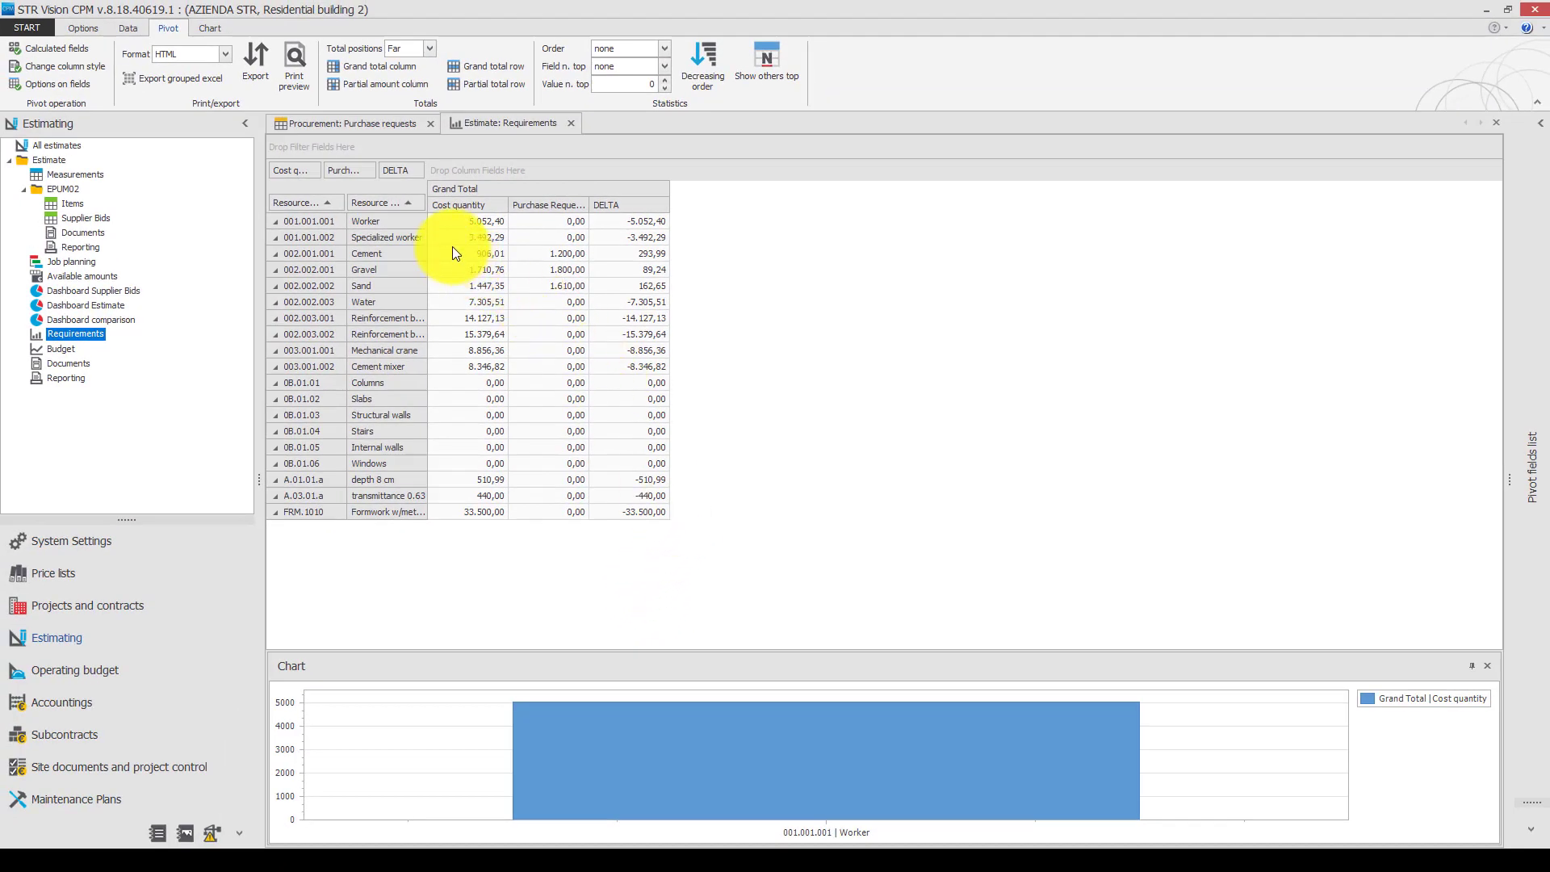
Chart the cost quantity, purchase request quantity and DELTA of Cement, Gravel and Sand by selecting their cells.
left_click_drag(452, 247, 611, 294)
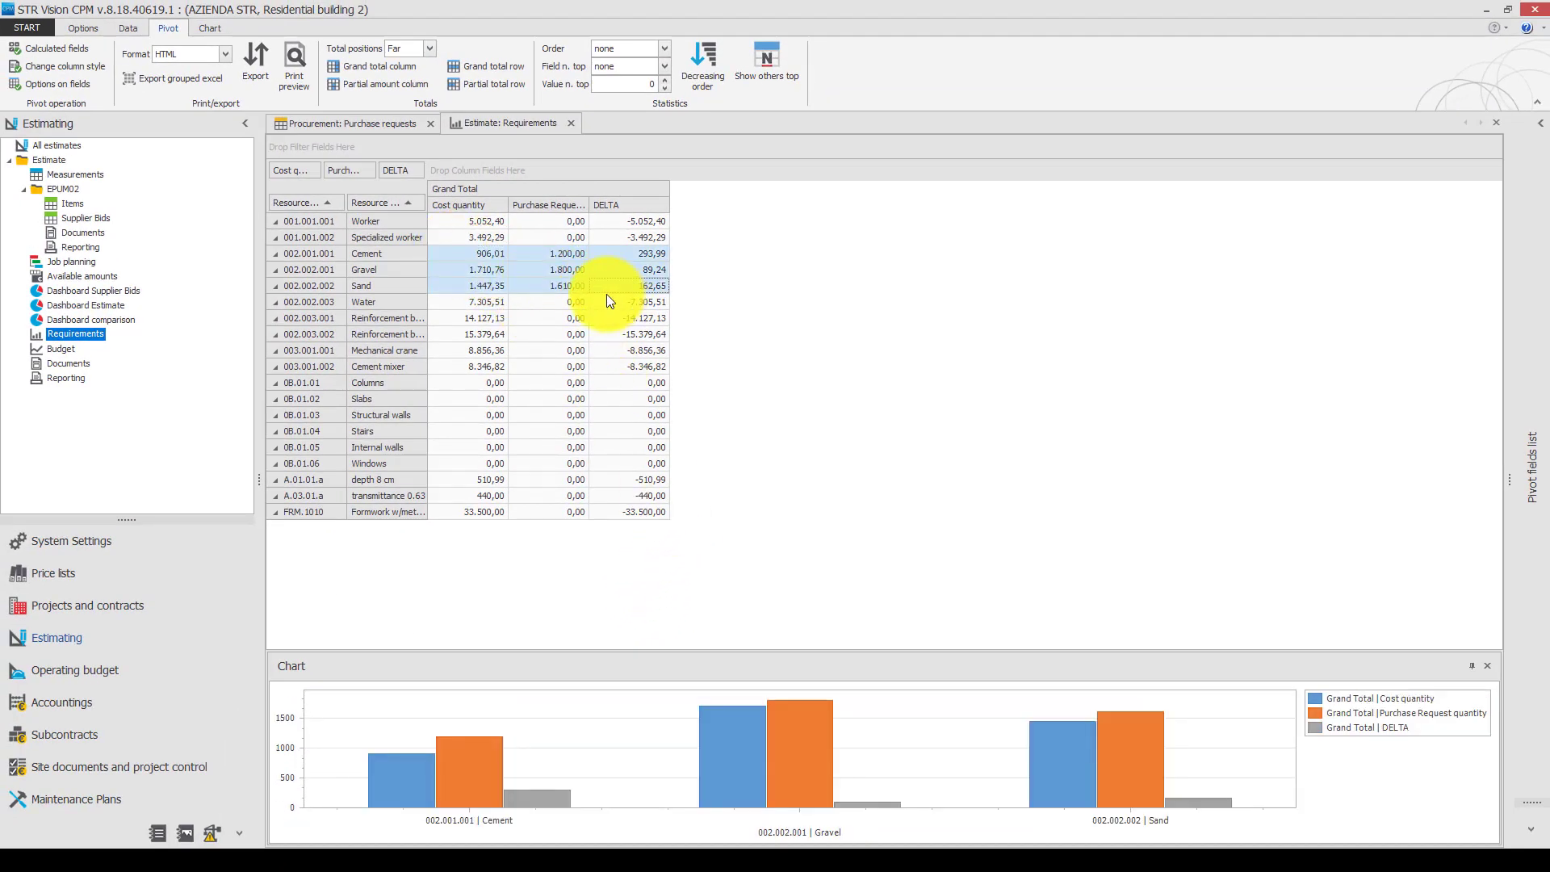